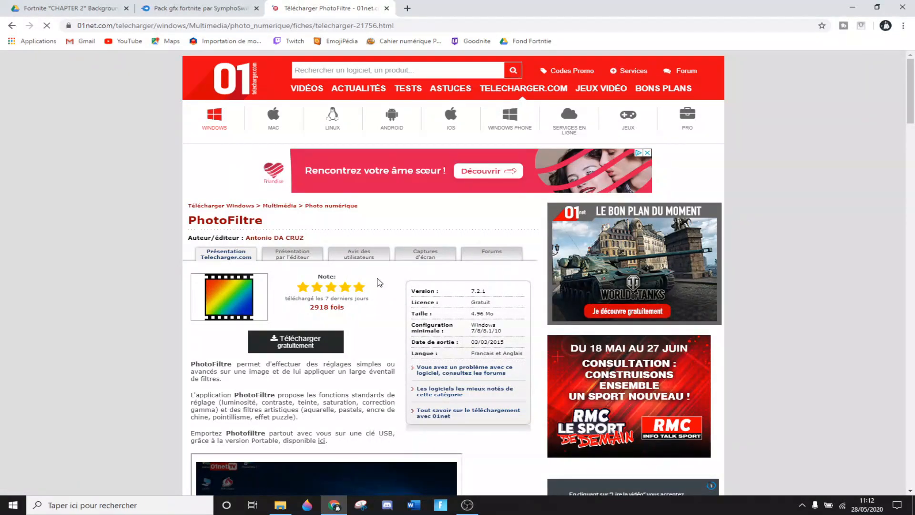
# Leave the PhotoFiltre download page and launch the installed PhotoFiltre 7 from the desktop
pyautogui.scroll(-2, 378, 283)
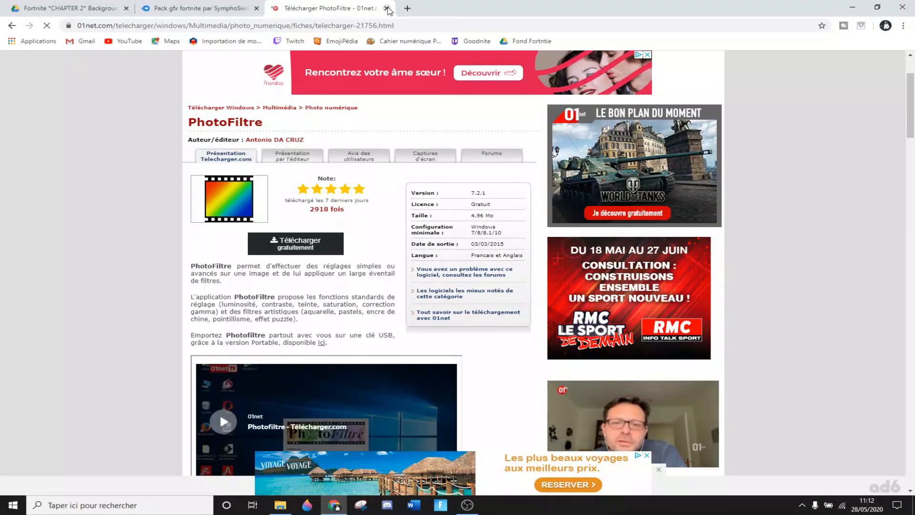
pyautogui.click(851, 6)
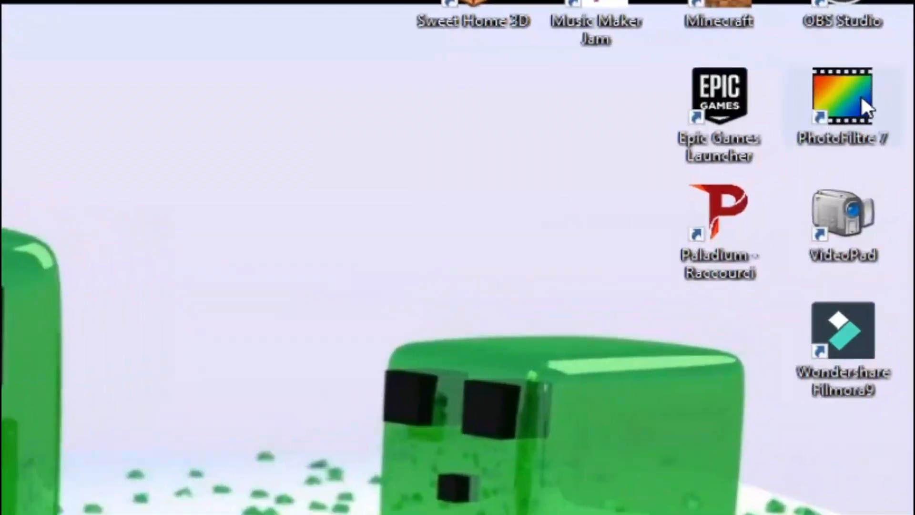
pyautogui.doubleClick(862, 85)
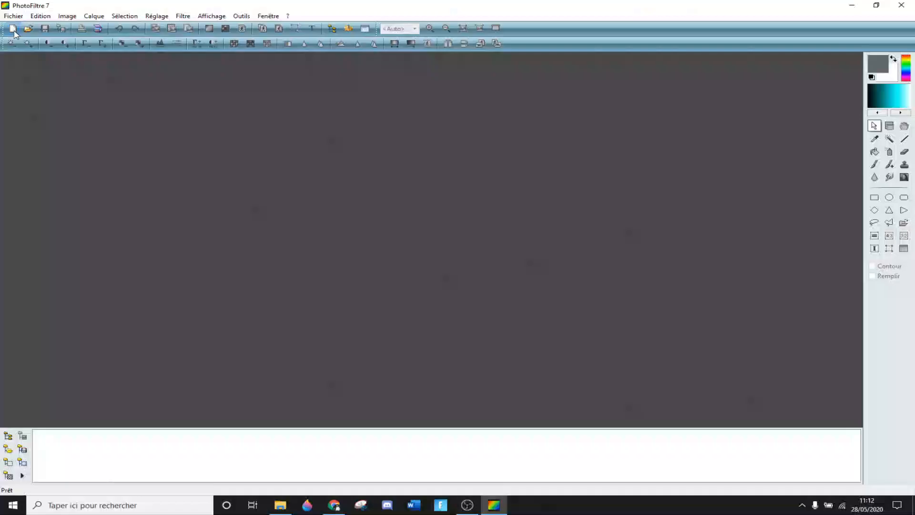
# Create a new image 1280 by 720 pixels at 96 pixels per inch with automatic transparency enabled
pyautogui.click(12, 28)
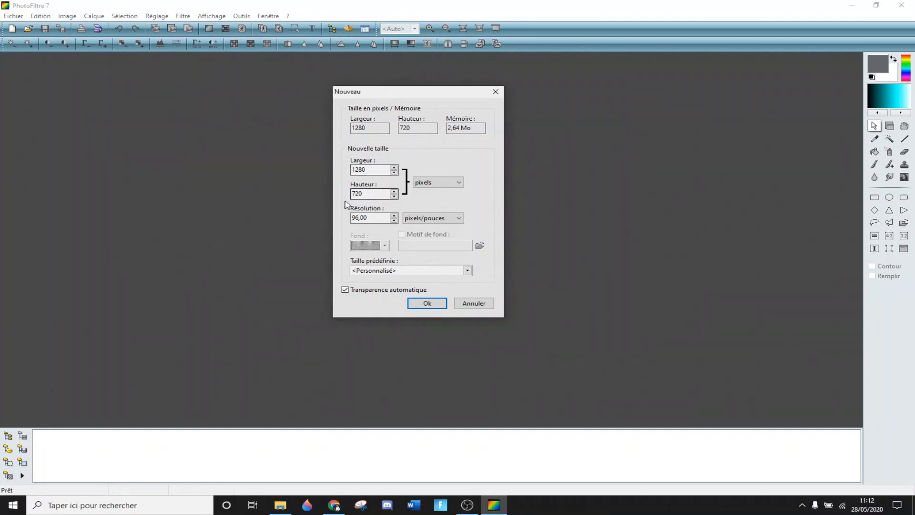
pyautogui.click(426, 302)
pyautogui.scroll(1, 341, 255)
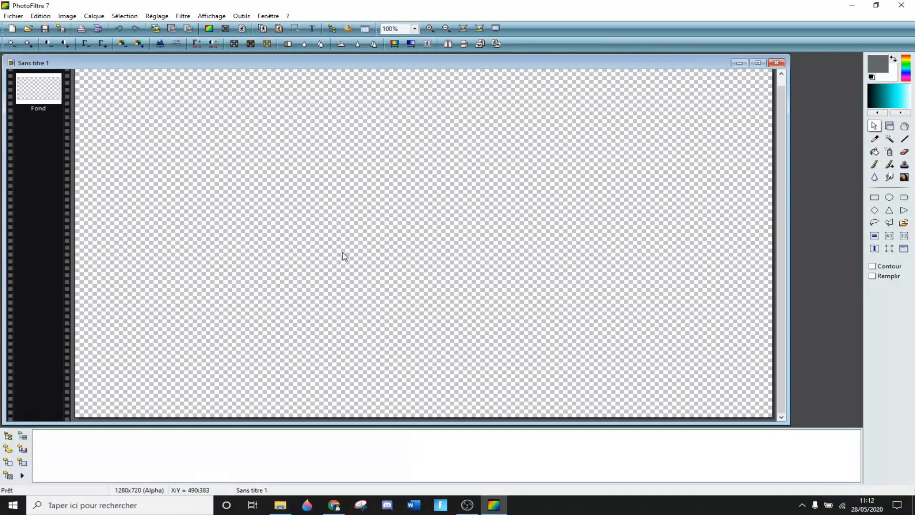
pyautogui.scroll(-1, 347, 247)
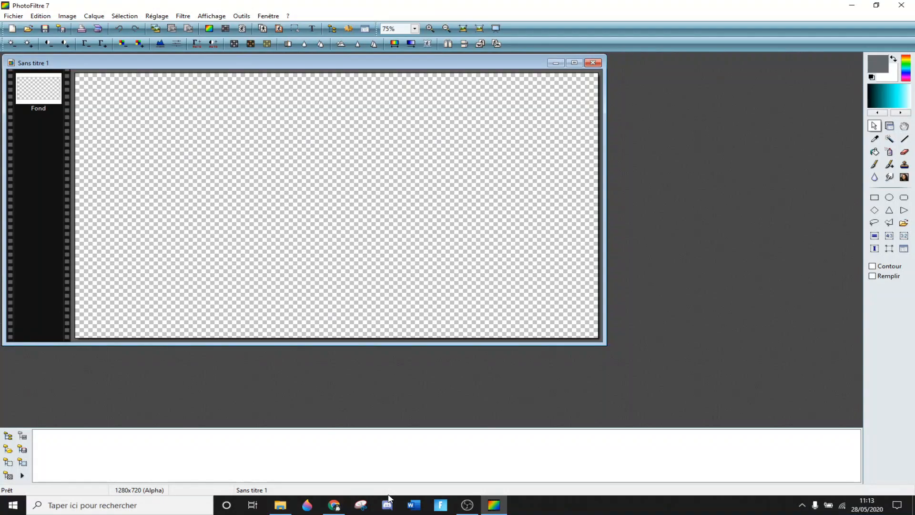
# Switch to Chrome and look through the "Fortnite *CHAPTER 2* Backgrounds!" Drive folder for a suitable background
pyautogui.click(333, 504)
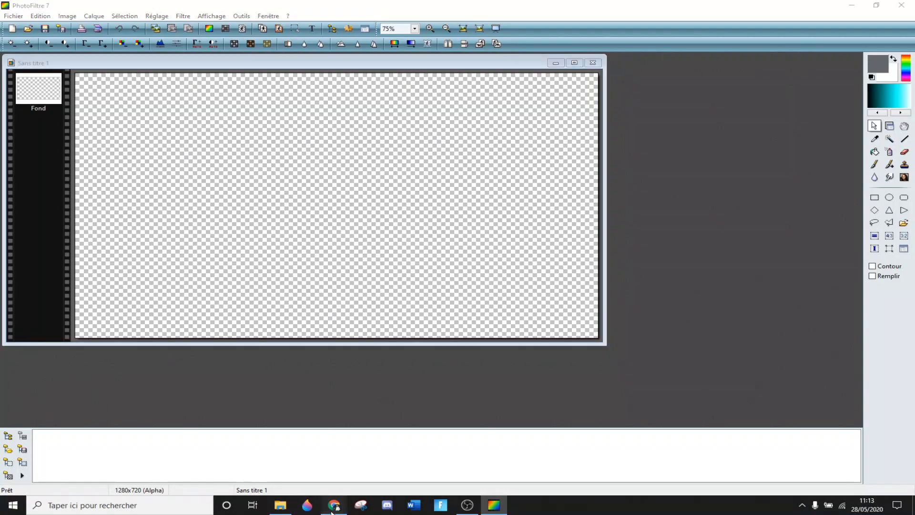
pyautogui.click(72, 8)
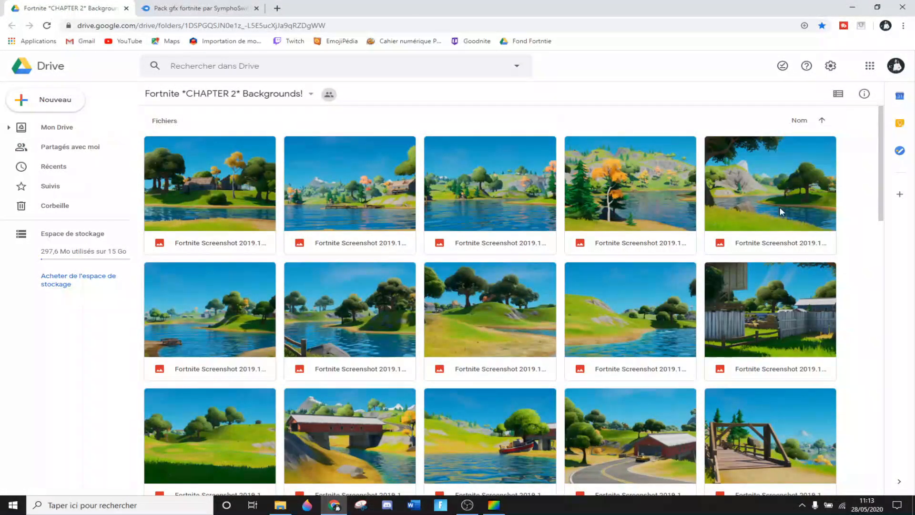
pyautogui.scroll(-8, 442, 206)
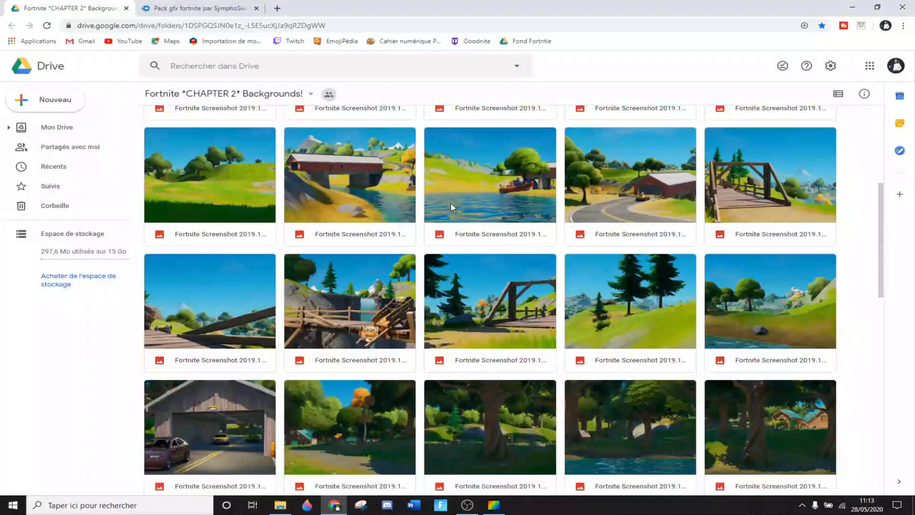
pyautogui.scroll(-10, 379, 304)
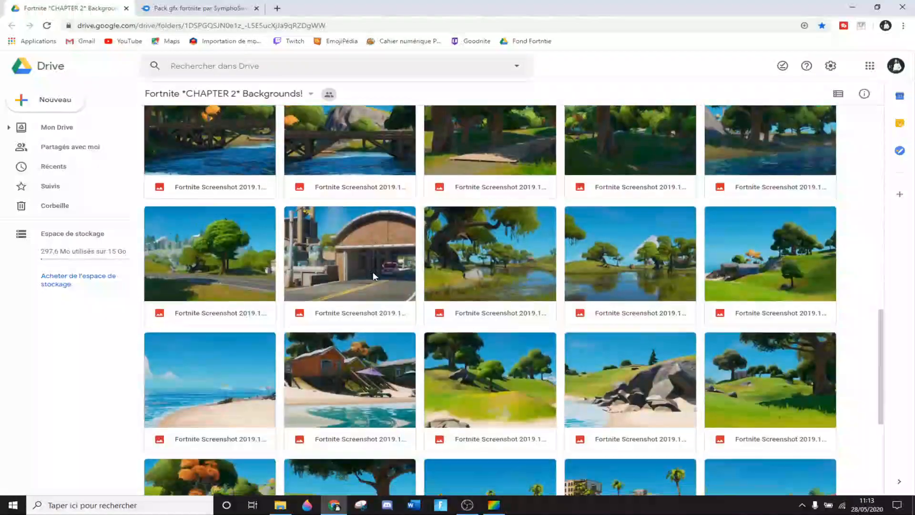
pyautogui.scroll(-8, 431, 275)
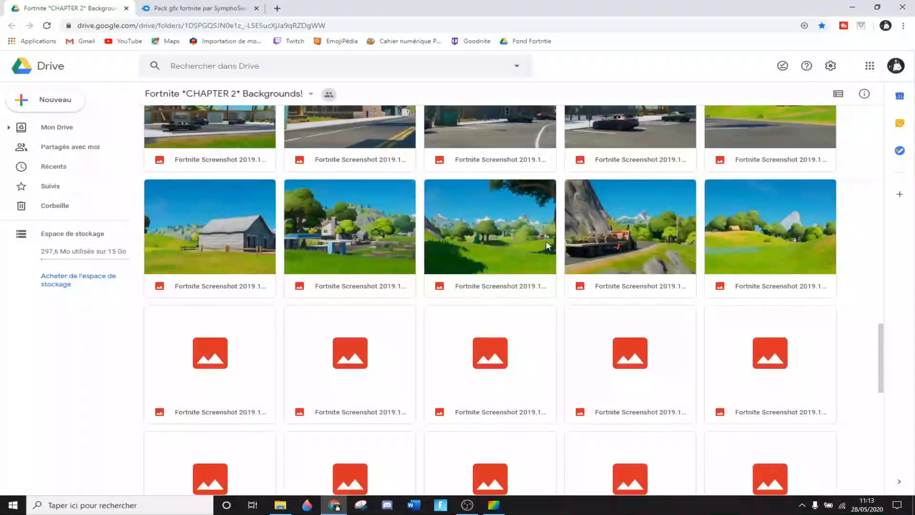
pyautogui.scroll(10, 545, 241)
pyautogui.scroll(15, 352, 253)
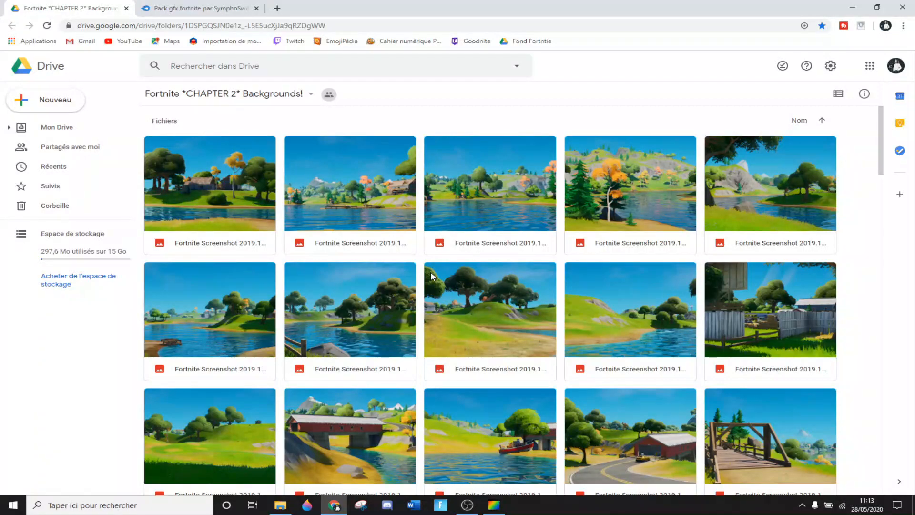
# Preview the shaded forest screenshot with the wooden stairs, then return to the backgrounds folder
pyautogui.scroll(-10, 246, 251)
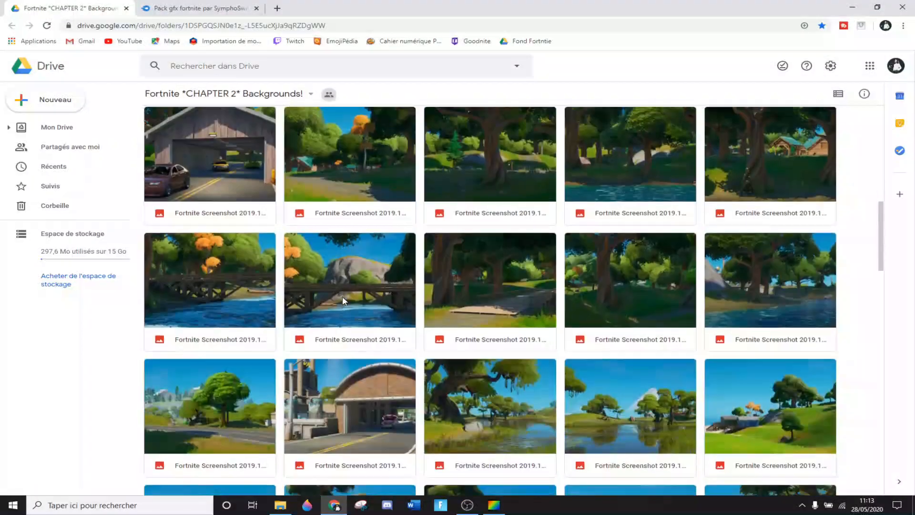
pyautogui.click(639, 277)
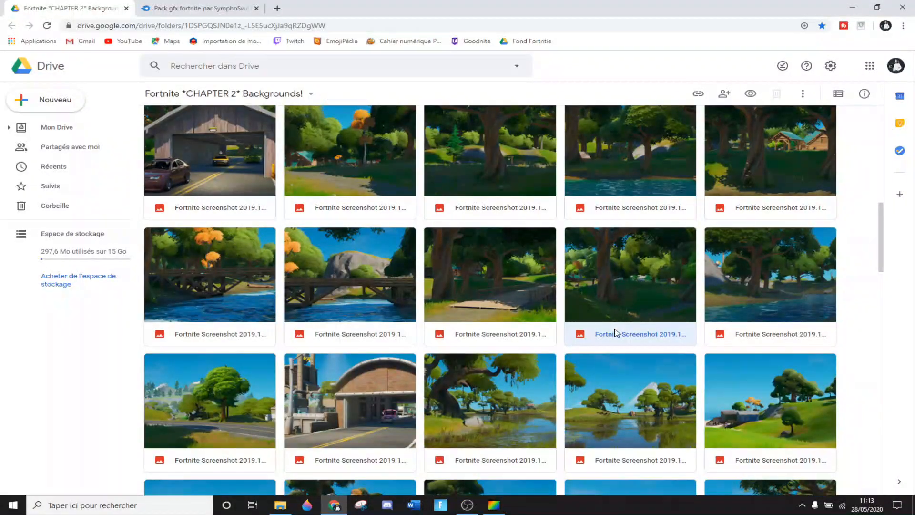
pyautogui.press('Return')
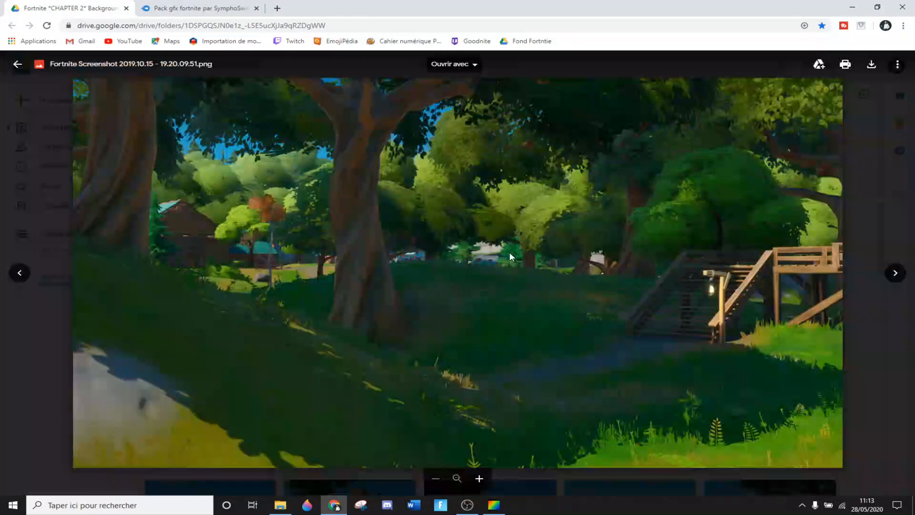
pyautogui.click(18, 64)
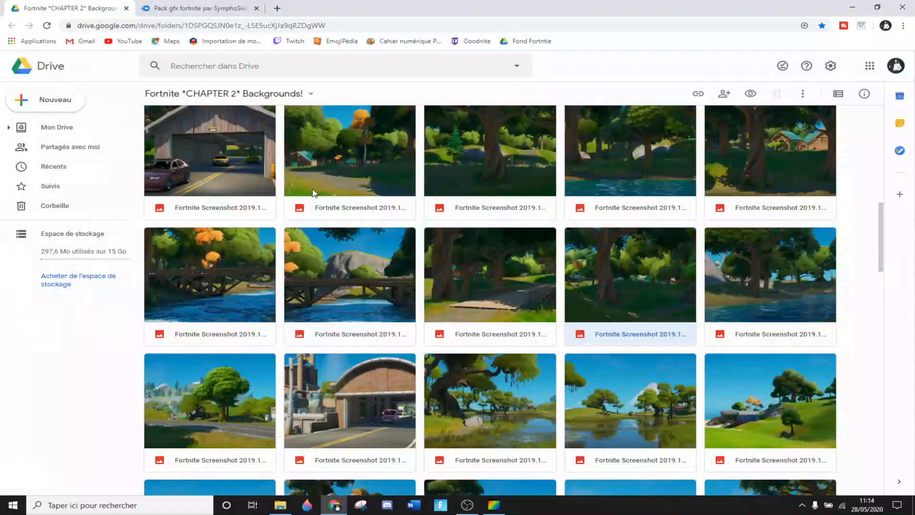
# Download the grassy hills background "Fortnite Screenshot 2019.10.15 - 19.17.42.54.png" and return to the folder
pyautogui.scroll(4, 408, 298)
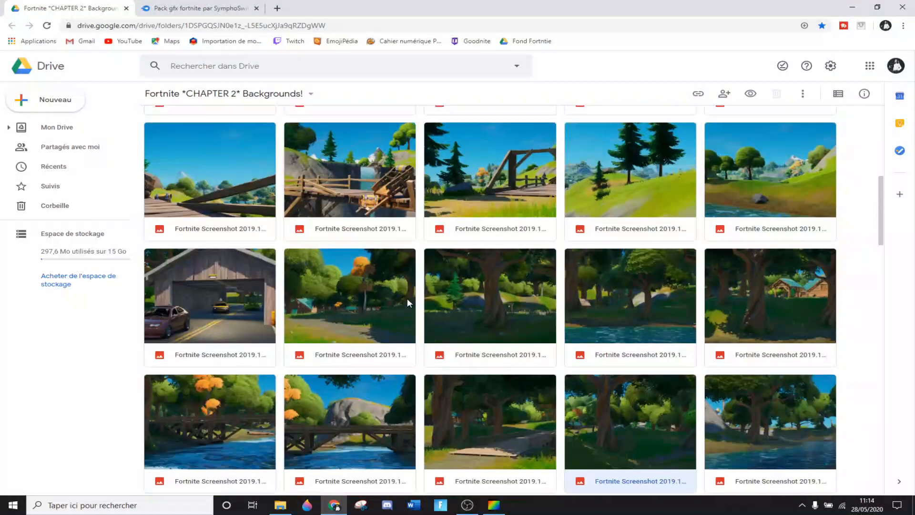
pyautogui.doubleClick(370, 258)
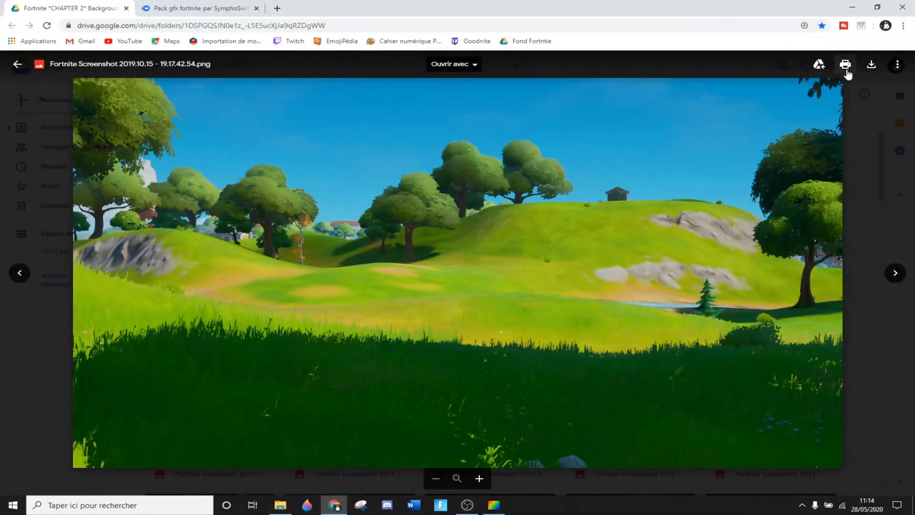
pyautogui.click(872, 66)
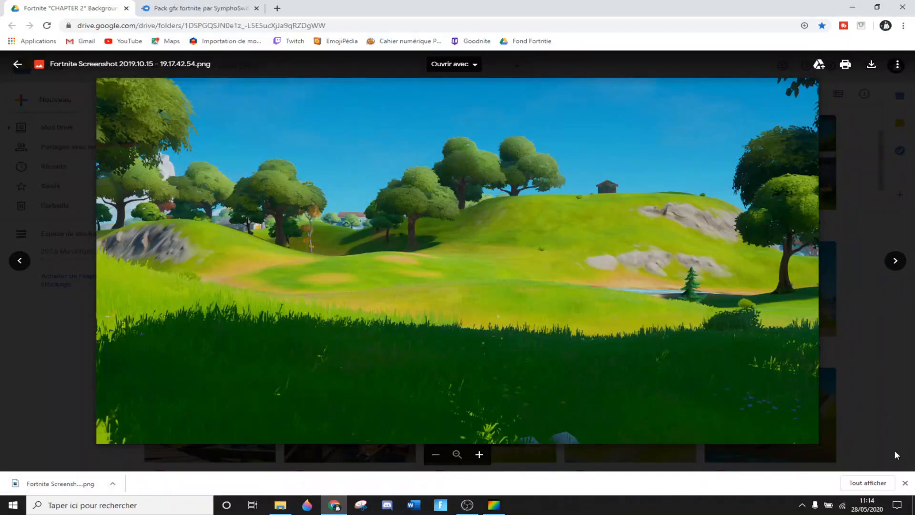
pyautogui.click(905, 483)
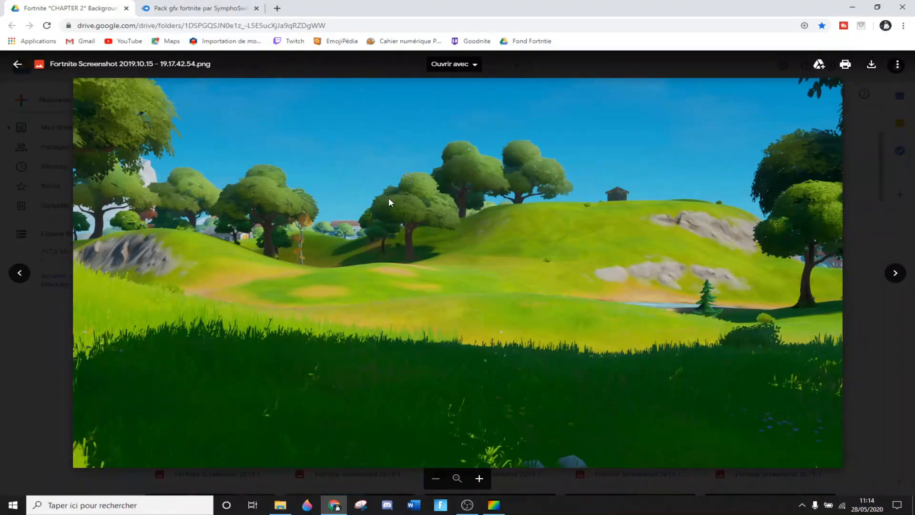
pyautogui.click(18, 64)
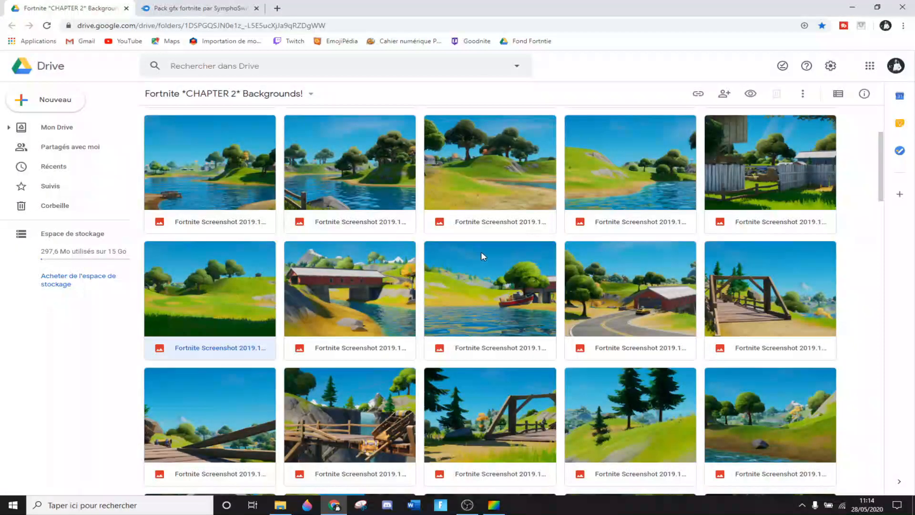
# Switch to PhotoFiltre 7 and open "Fortnite Screenshot 2019.10.15 - 19.17.42.54" from the Téléchargements folder
pyautogui.click(497, 508)
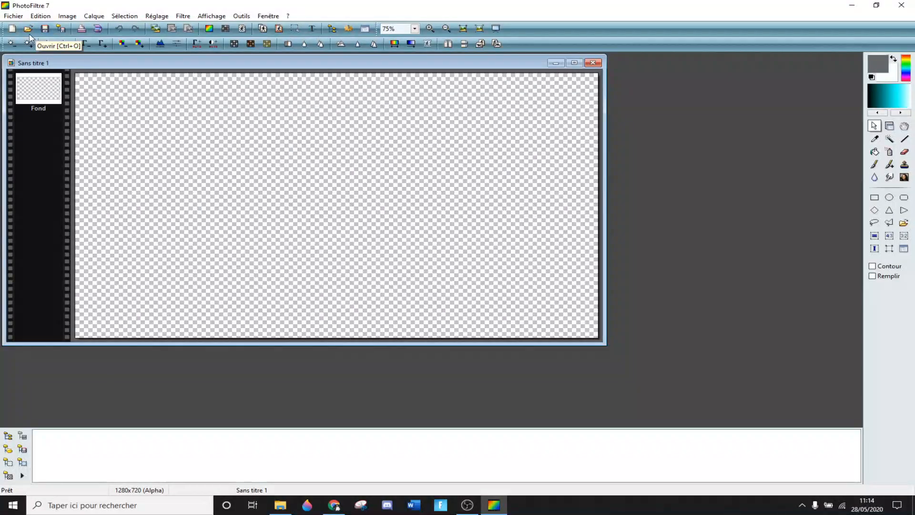
pyautogui.click(384, 258)
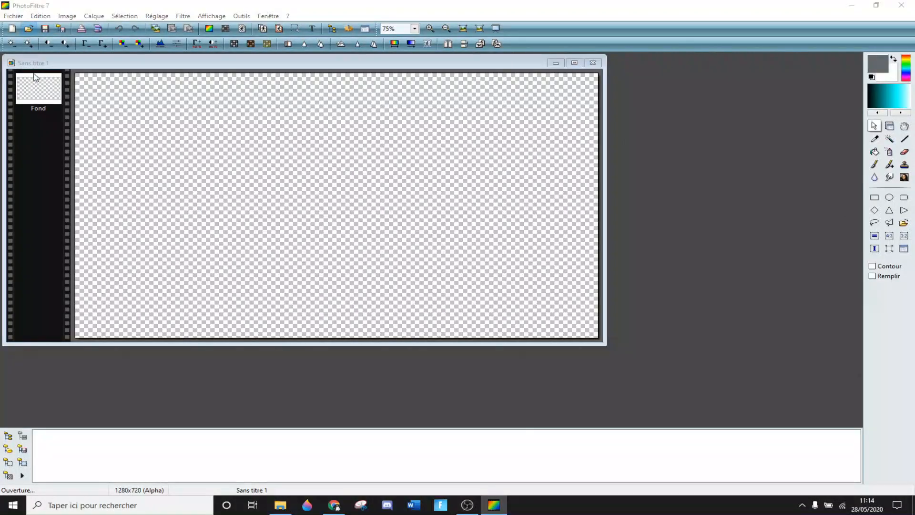
pyautogui.click(42, 160)
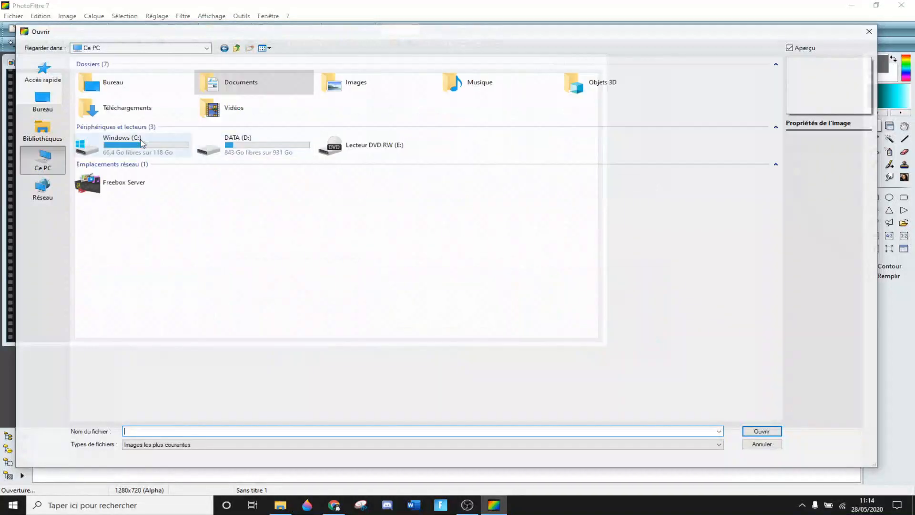
pyautogui.doubleClick(243, 112)
pyautogui.click(184, 85)
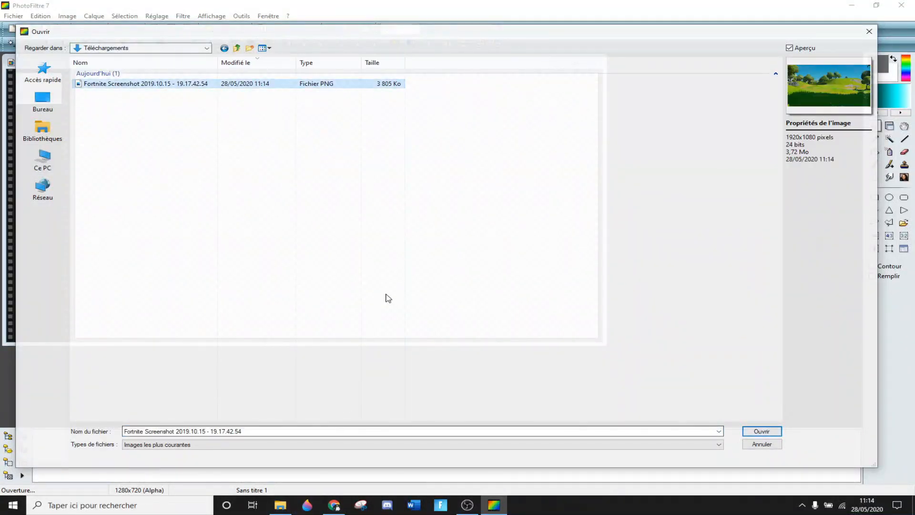
pyautogui.click(125, 86)
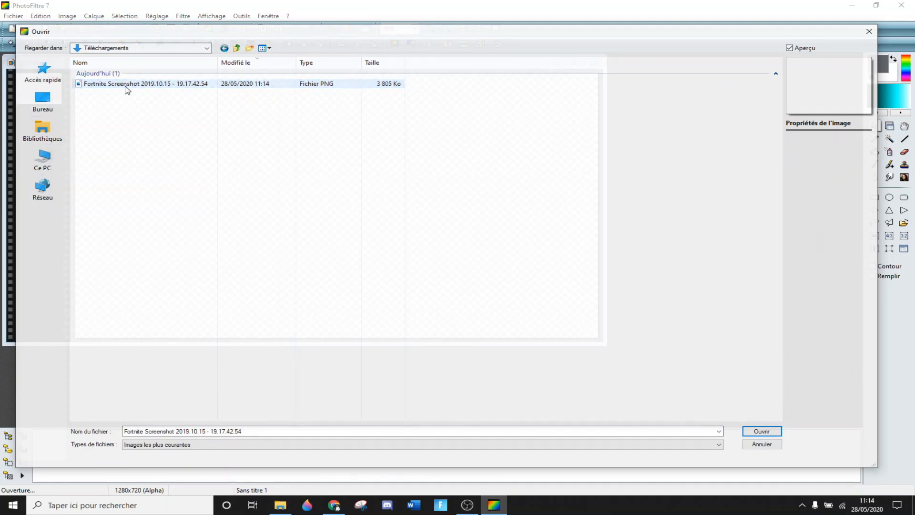
pyautogui.click(762, 431)
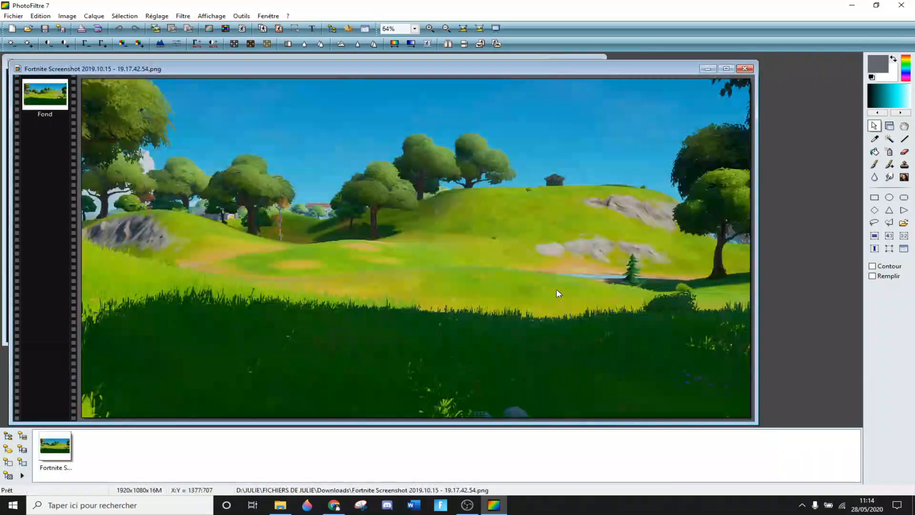
# Copy the opened Fortnite screenshot and paste it as a new layer into the blank transparent image
pyautogui.moveTo(502, 71); pyautogui.dragTo(616, 177)
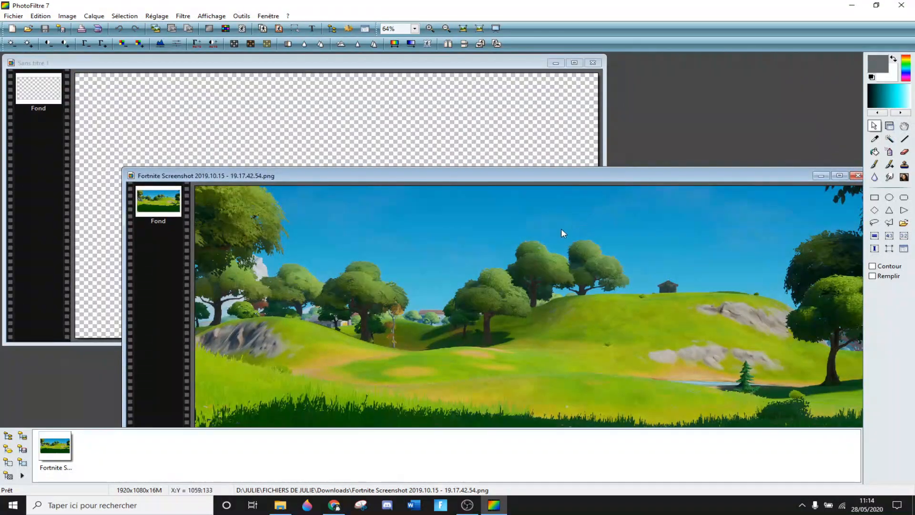
pyautogui.click(504, 127)
pyautogui.click(763, 206)
pyautogui.moveTo(720, 168); pyautogui.dragTo(719, 129)
pyautogui.rightClick(499, 167)
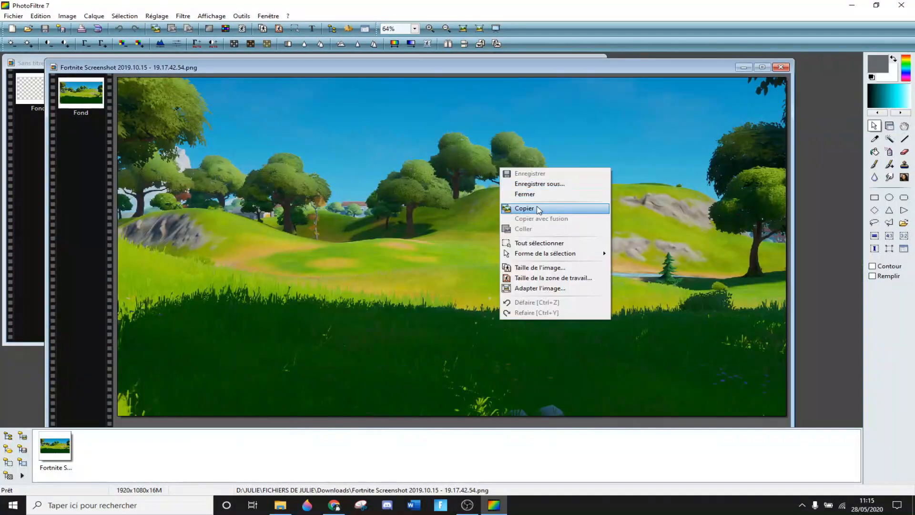
pyautogui.click(537, 207)
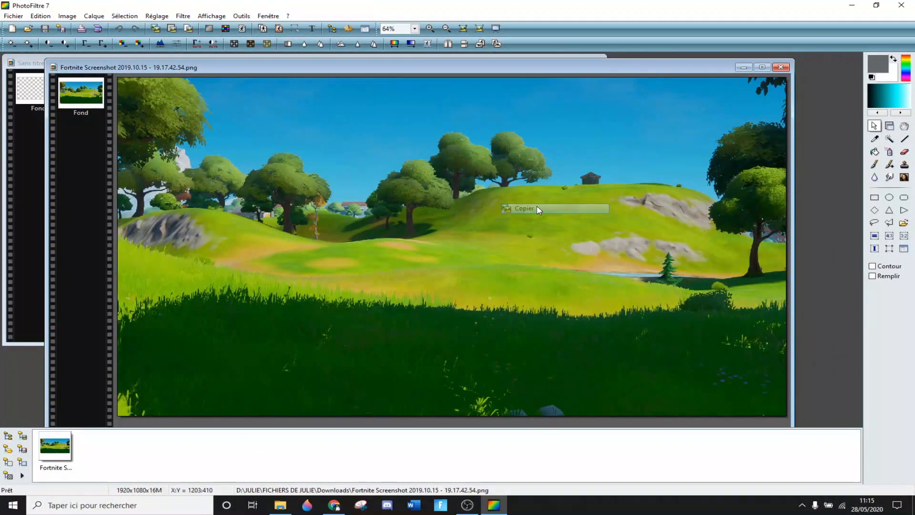
pyautogui.click(30, 67)
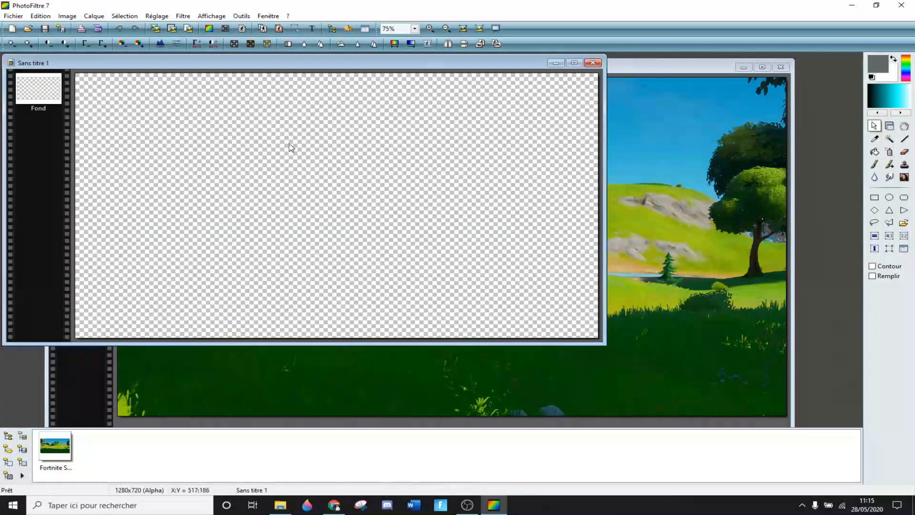
pyautogui.rightClick(292, 159)
pyautogui.click(310, 212)
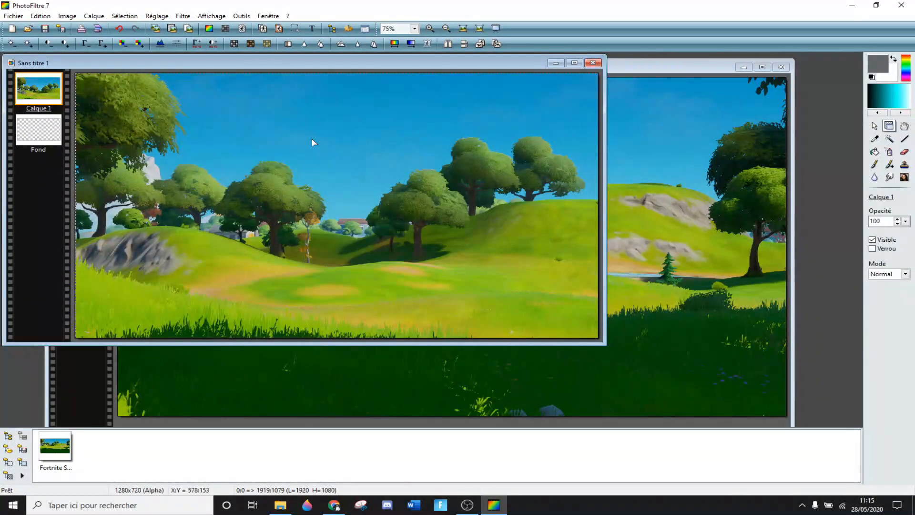
# Close the source screenshot's window and select the Fond layer in the remaining image
pyautogui.click(718, 151)
pyautogui.click(780, 66)
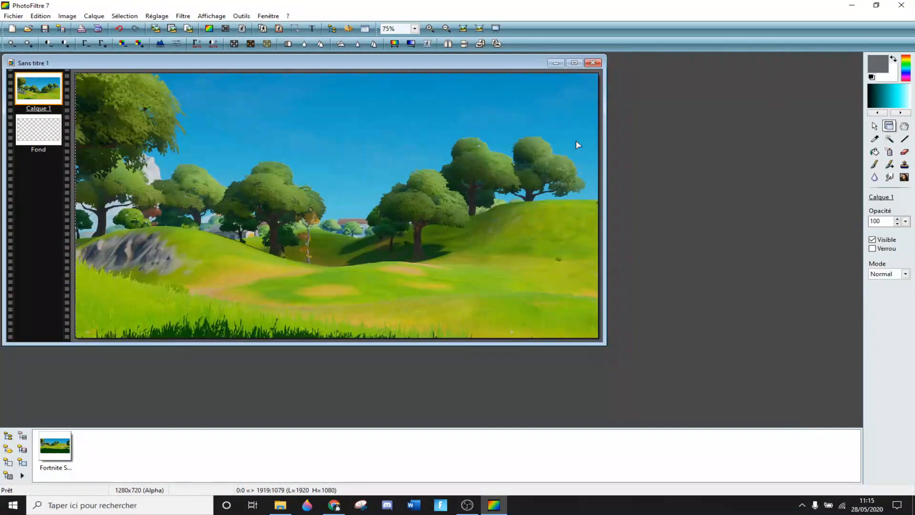
pyautogui.moveTo(405, 66); pyautogui.dragTo(509, 103)
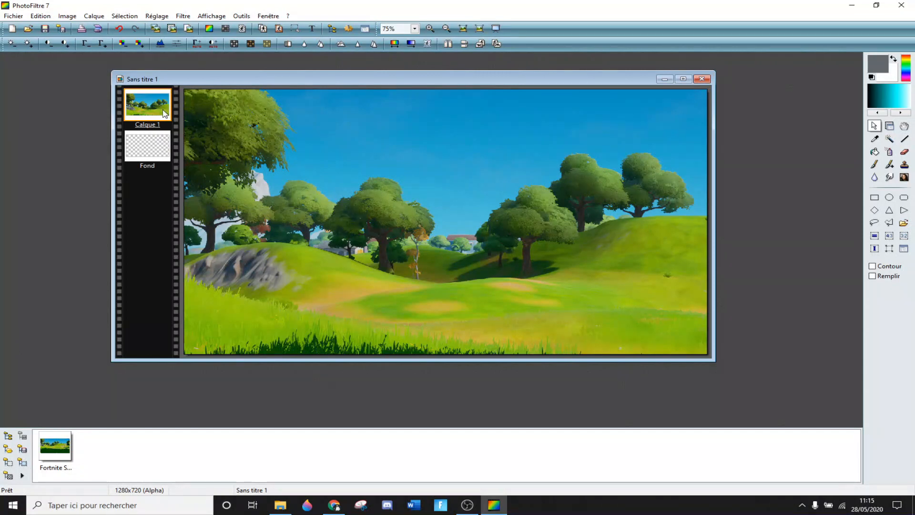
pyautogui.click(147, 148)
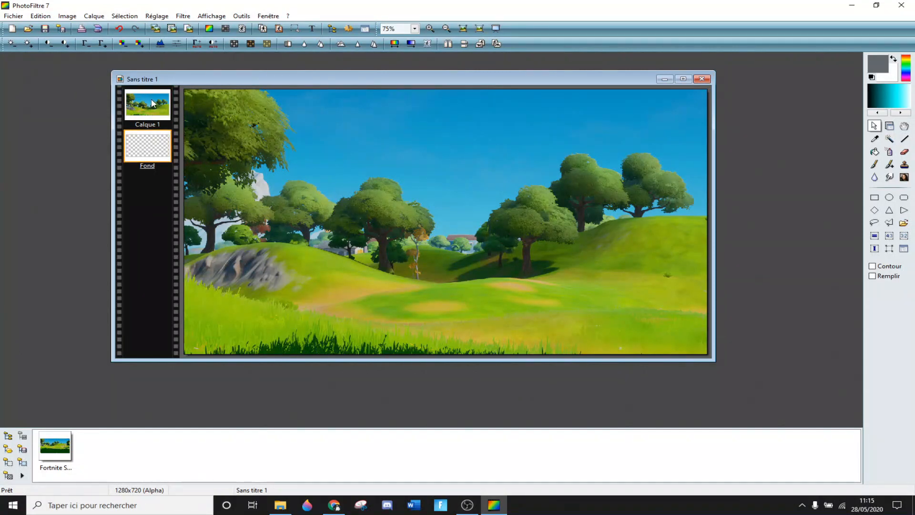
# Select the Calque 1 layer and slightly adjust the placement of the Fortnite background on the canvas
pyautogui.click(153, 104)
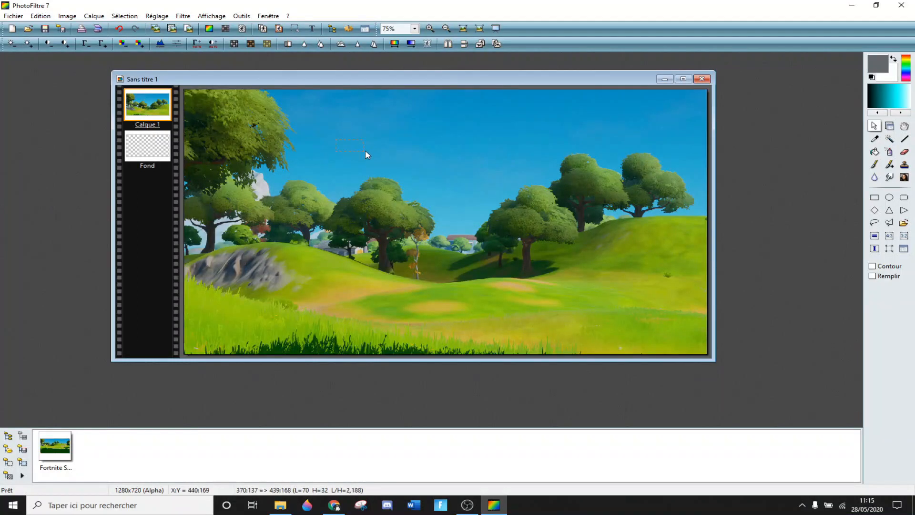
pyautogui.click(889, 125)
pyautogui.moveTo(344, 147); pyautogui.dragTo(313, 127)
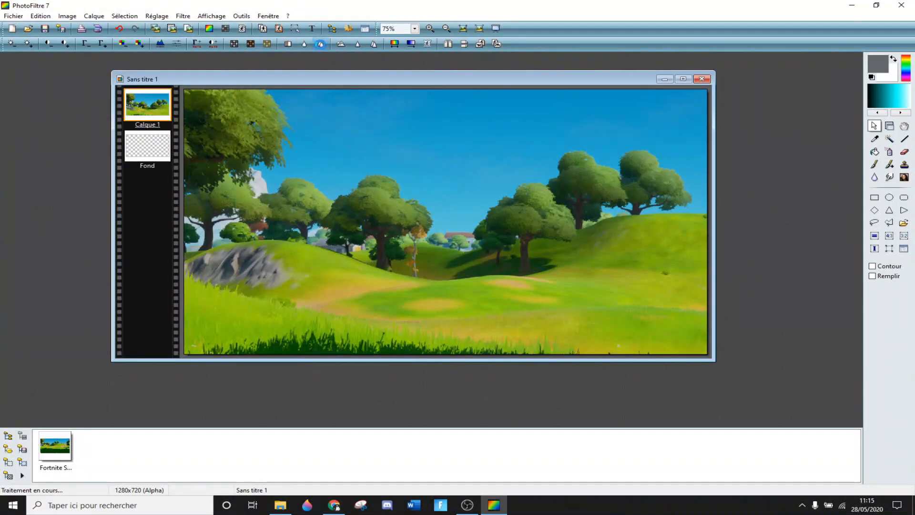
# Blur the Calque 1 background strongly with repeated blur filter passes and return to the selection tool
pyautogui.click(320, 44)
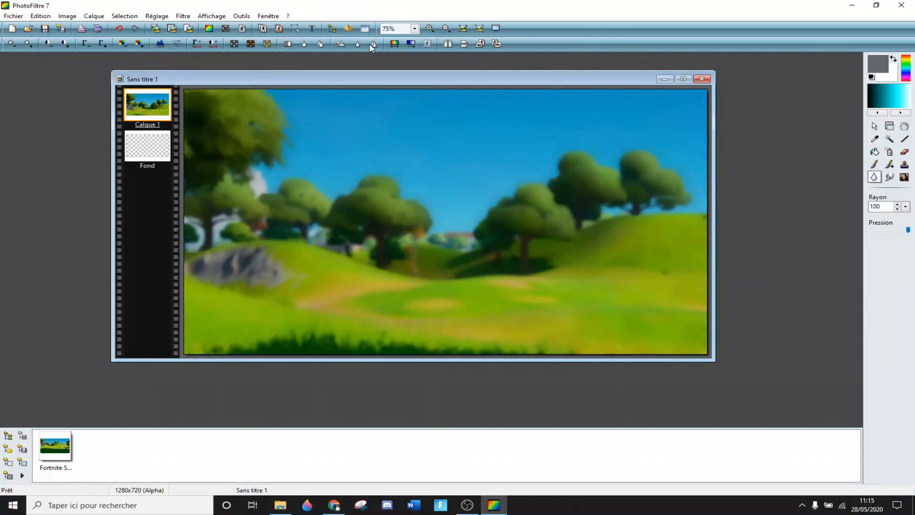
pyautogui.click(323, 45)
pyautogui.click(874, 126)
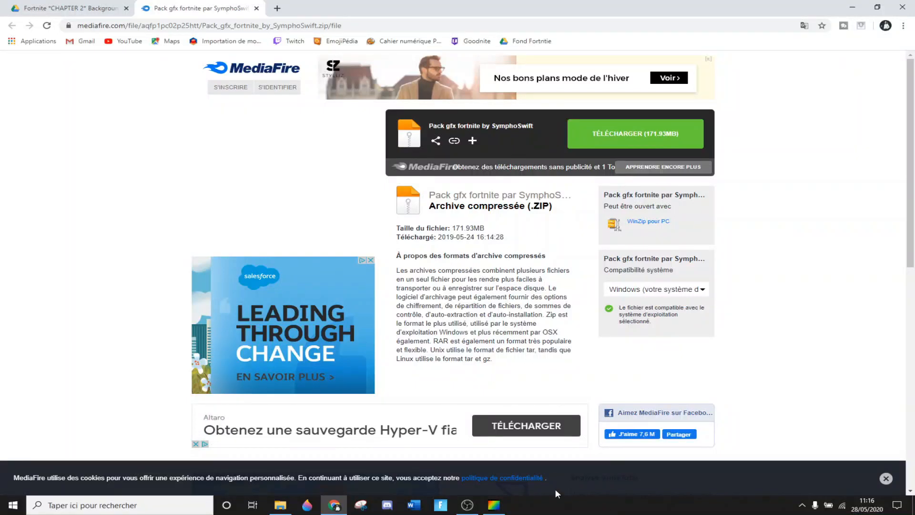
# Switch to Chrome and view the Fortnite backgrounds folder and the MediaFire page of "Pack gfx fortnite by SymphoSwift"
pyautogui.click(91, 7)
pyautogui.click(143, 6)
# Switch to File Explorer, open the skin folder inside Image > Fortnite, and look through the character renders
pyautogui.click(280, 505)
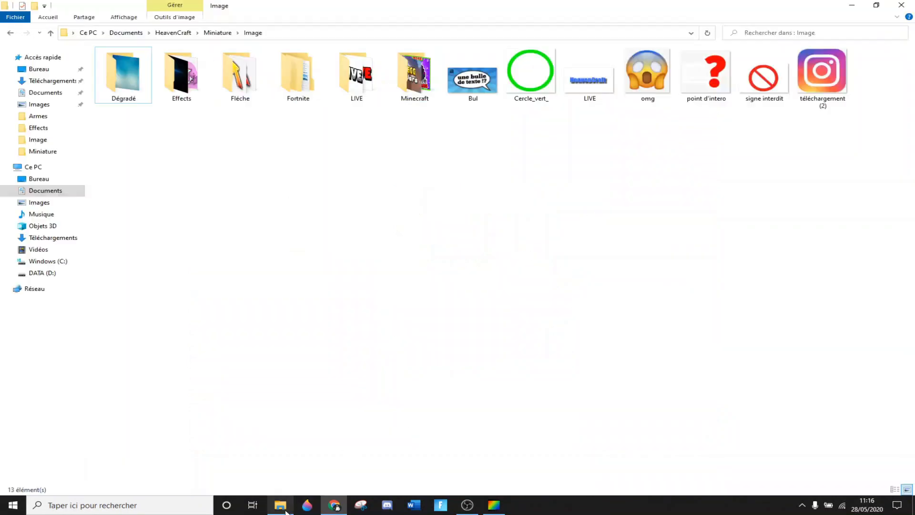
pyautogui.doubleClick(298, 76)
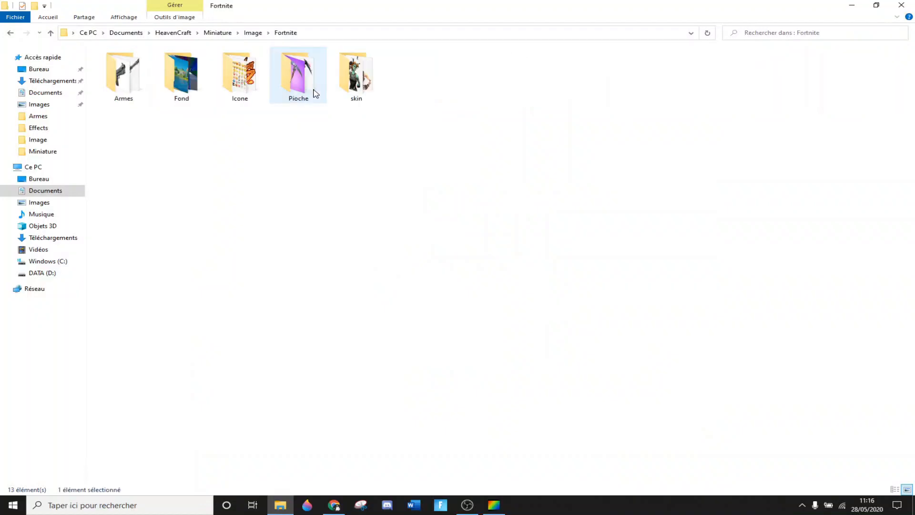
pyautogui.doubleClick(352, 81)
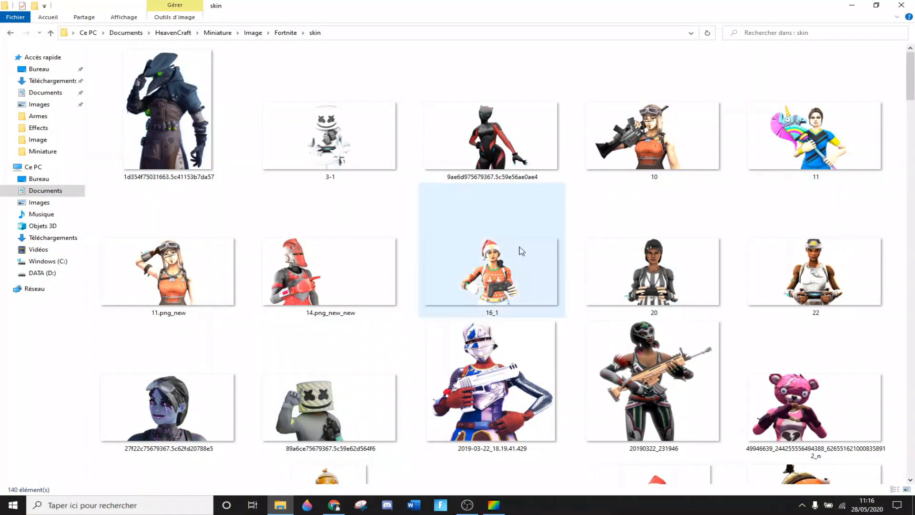
pyautogui.scroll(-10, 572, 346)
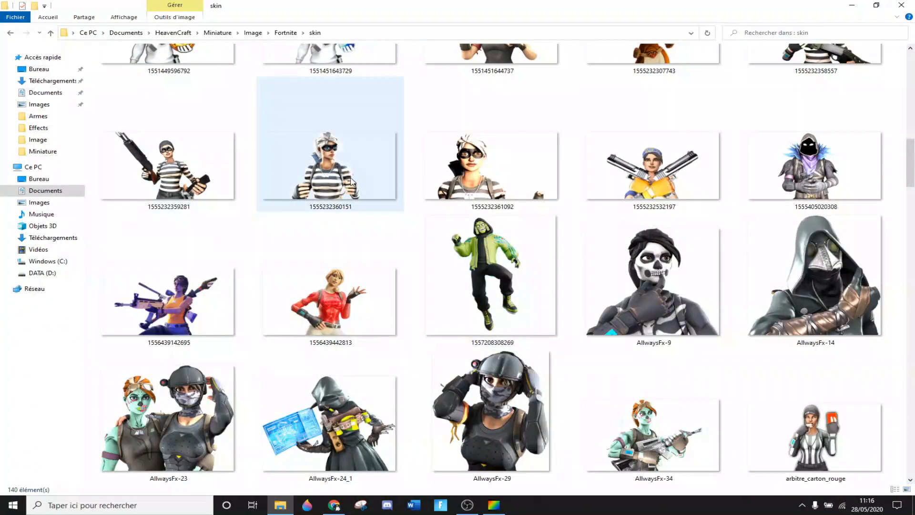
pyautogui.scroll(3, 786, 296)
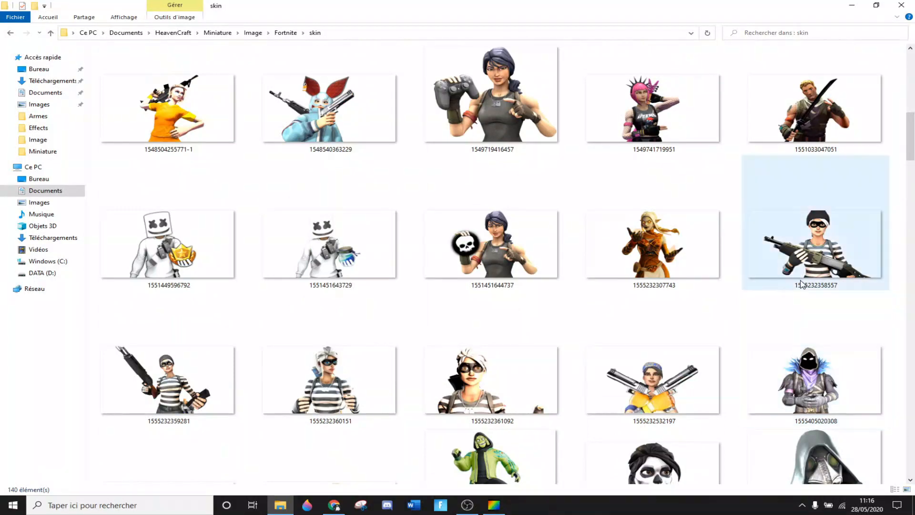
pyautogui.scroll(-3, 763, 300)
pyautogui.scroll(-5, 334, 410)
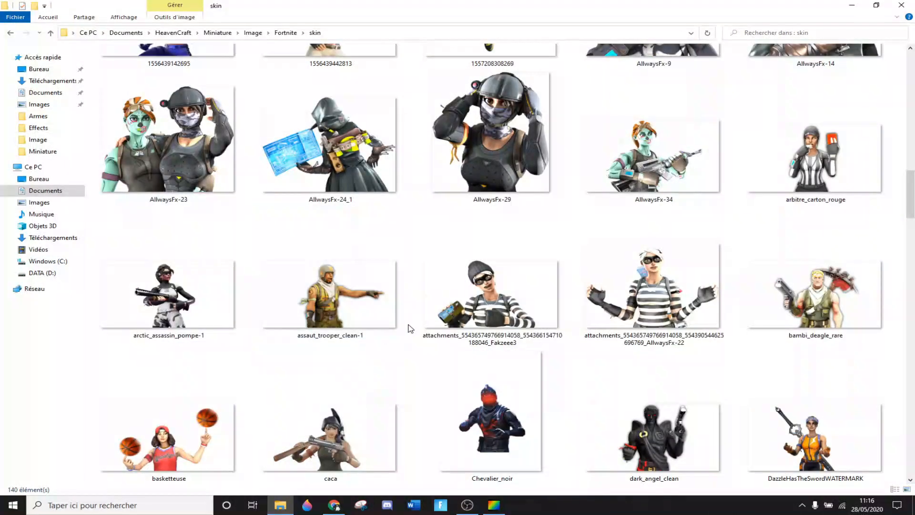
pyautogui.scroll(-8, 457, 319)
pyautogui.scroll(-3, 581, 273)
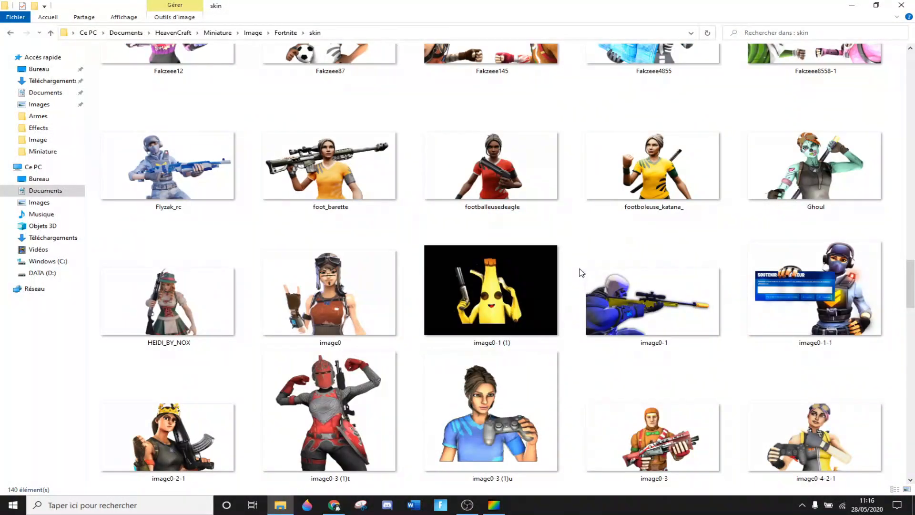
pyautogui.scroll(-3, 581, 273)
pyautogui.scroll(4, 592, 269)
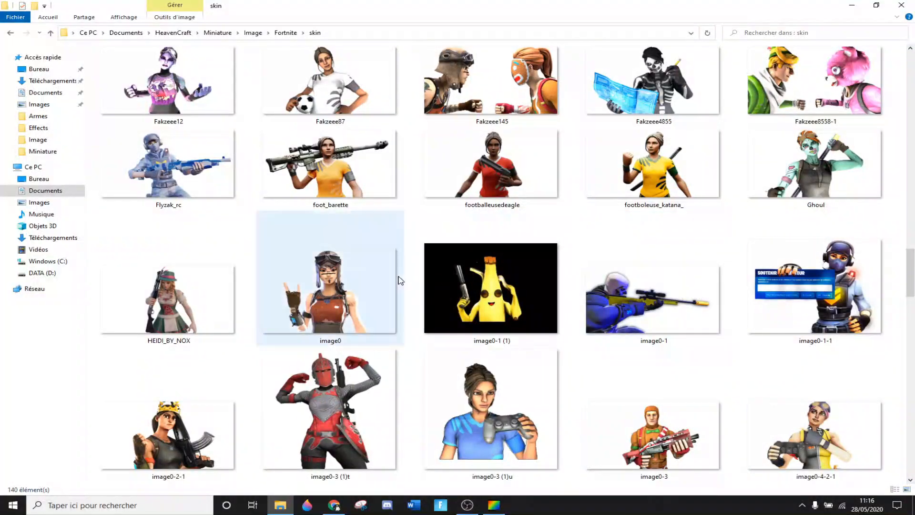
pyautogui.scroll(-3, 781, 293)
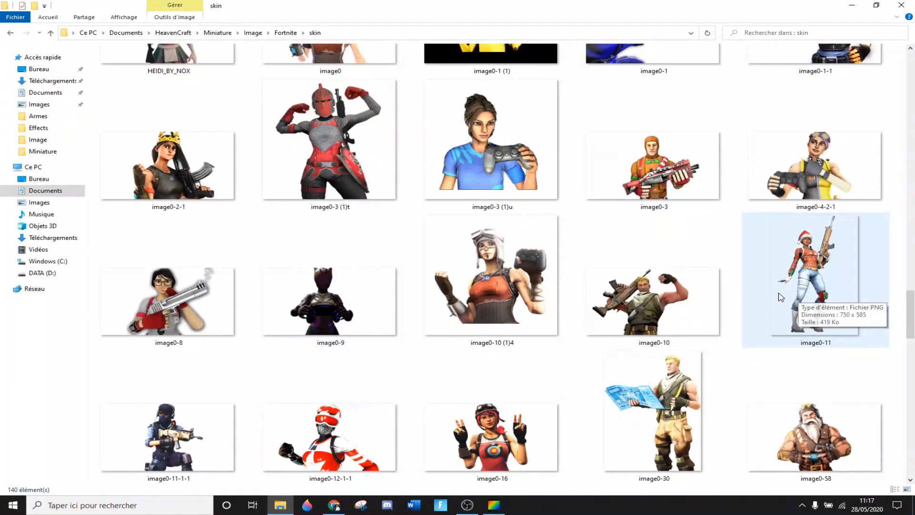
pyautogui.scroll(-3, 387, 275)
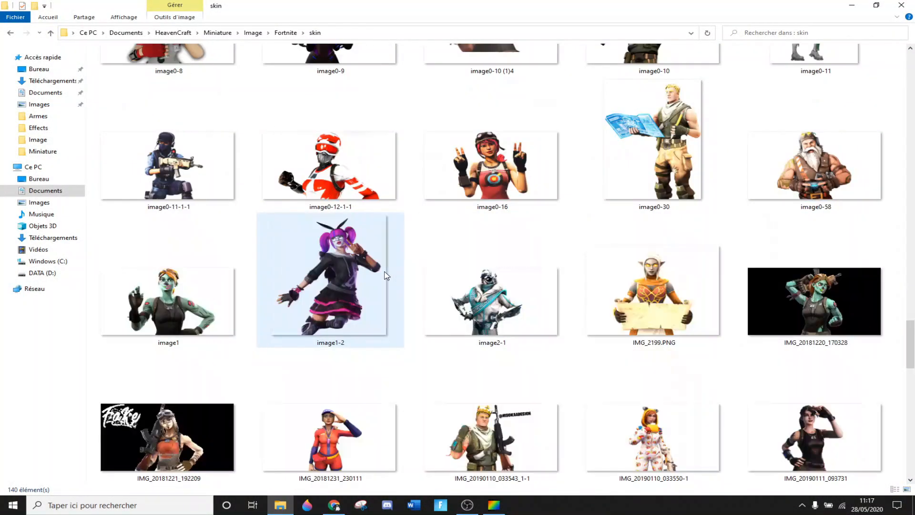
pyautogui.scroll(-3, 388, 407)
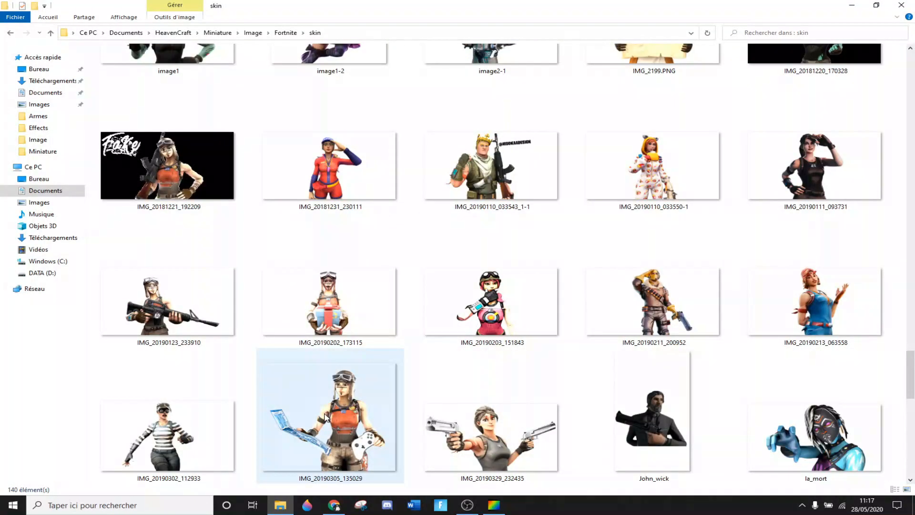
pyautogui.scroll(-3, 741, 357)
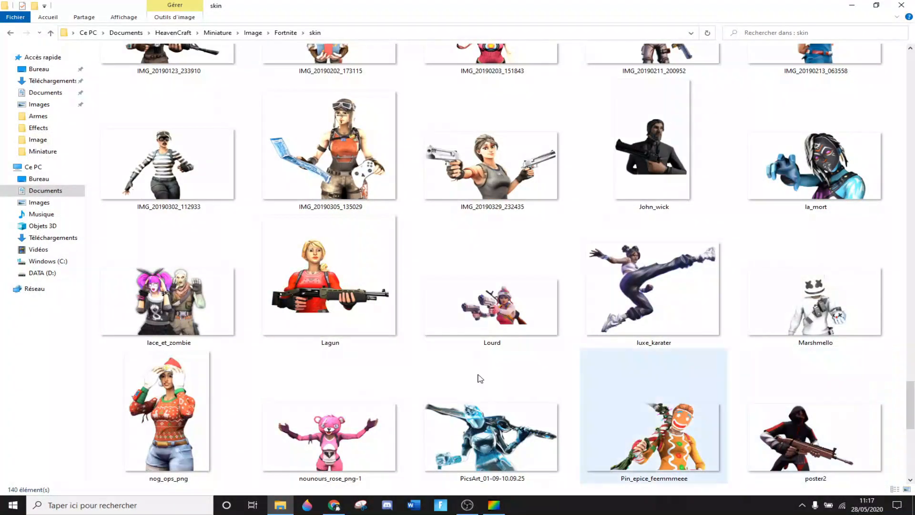
pyautogui.scroll(-3, 512, 295)
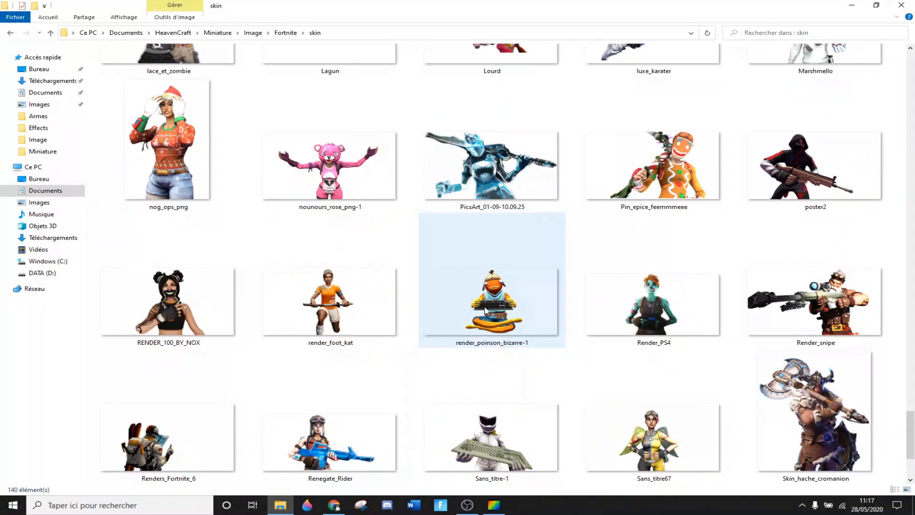
# Return to the Fortnite folder, open its Icone folder, and look through the icon images
pyautogui.press('BackSpace')
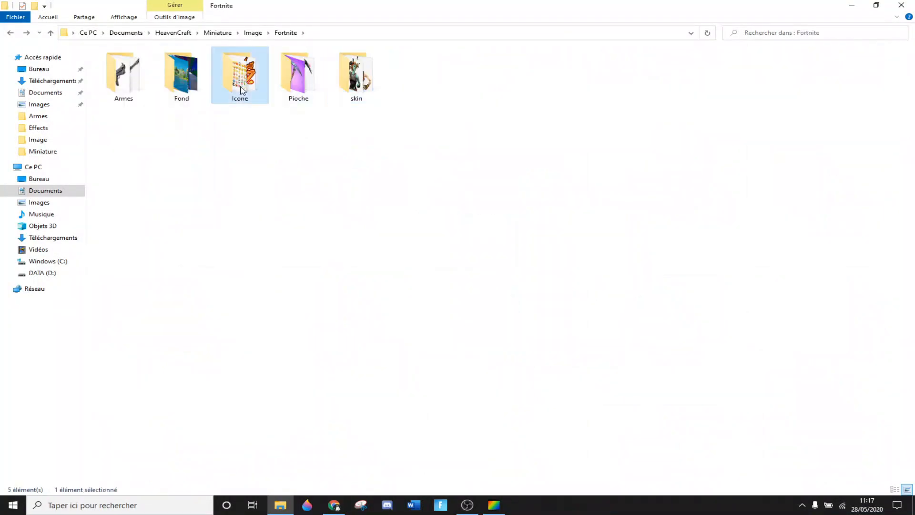
pyautogui.doubleClick(239, 79)
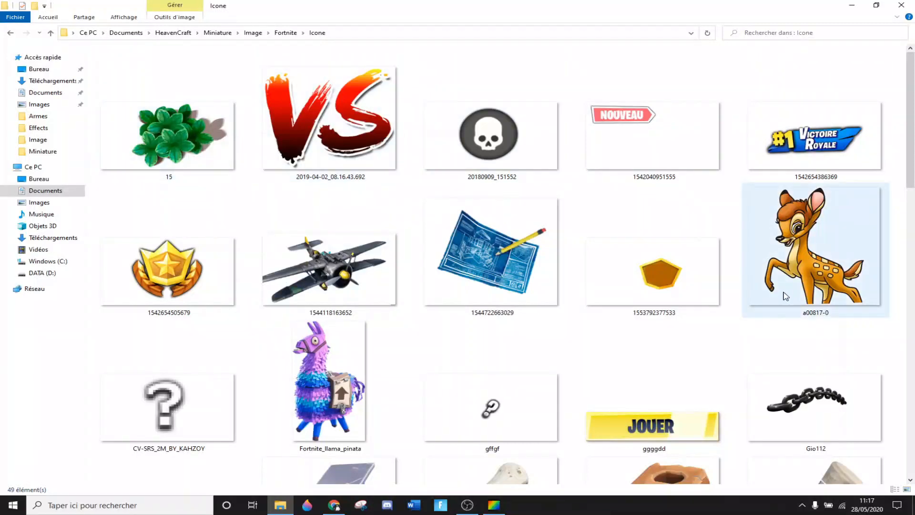
pyautogui.scroll(-4, 438, 293)
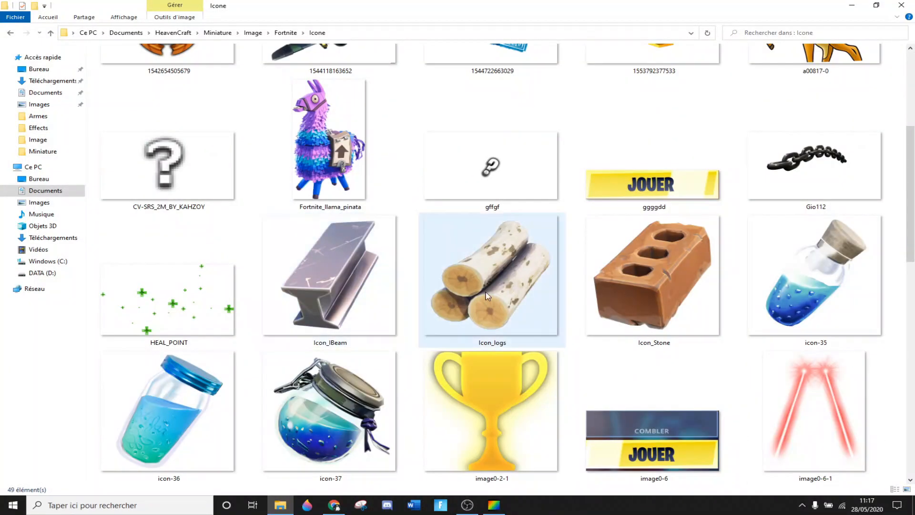
pyautogui.scroll(-5, 848, 327)
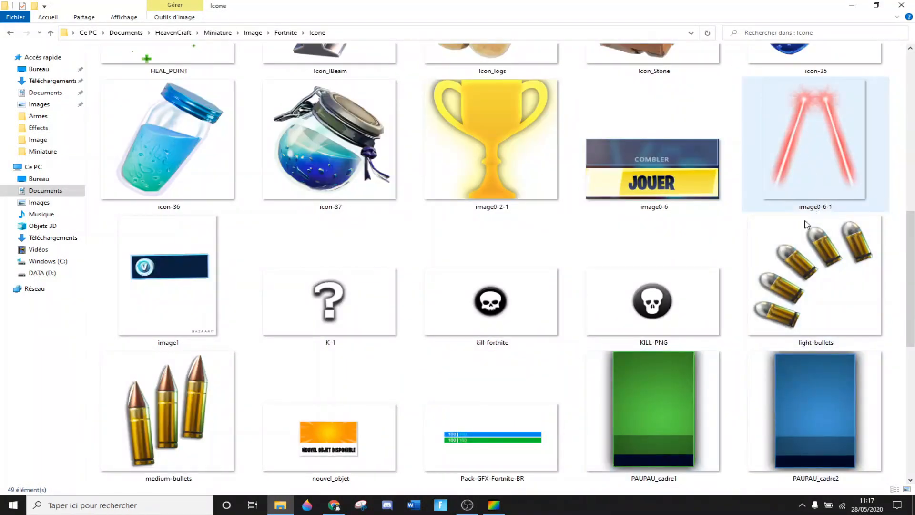
pyautogui.scroll(-5, 221, 299)
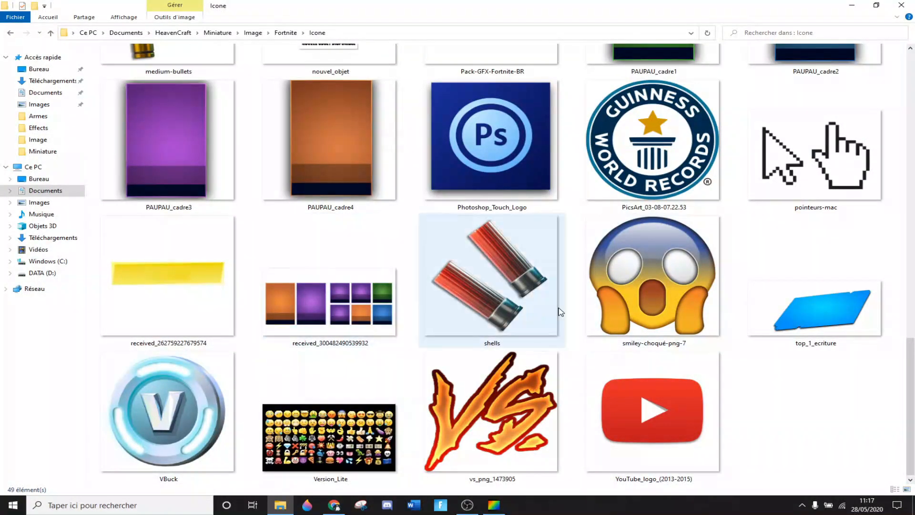
pyautogui.scroll(4, 478, 324)
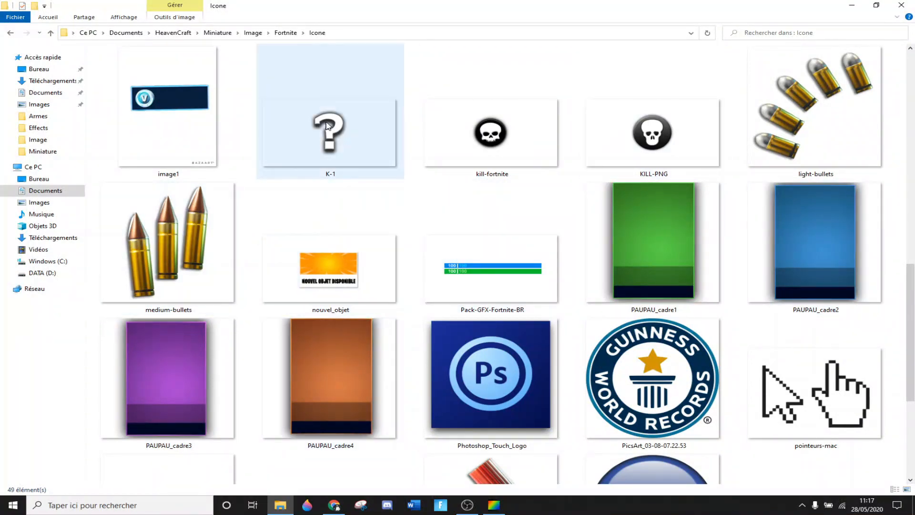
# Leave the Fortnite folder, open the Effects folder under Image, and look through the effect images
pyautogui.hotkey('alt', 'Left')
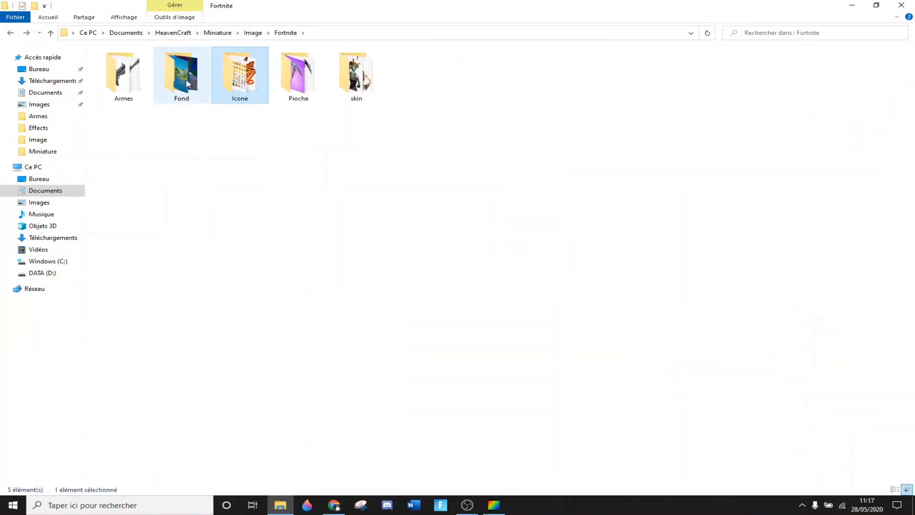
pyautogui.hotkey('alt', 'Left')
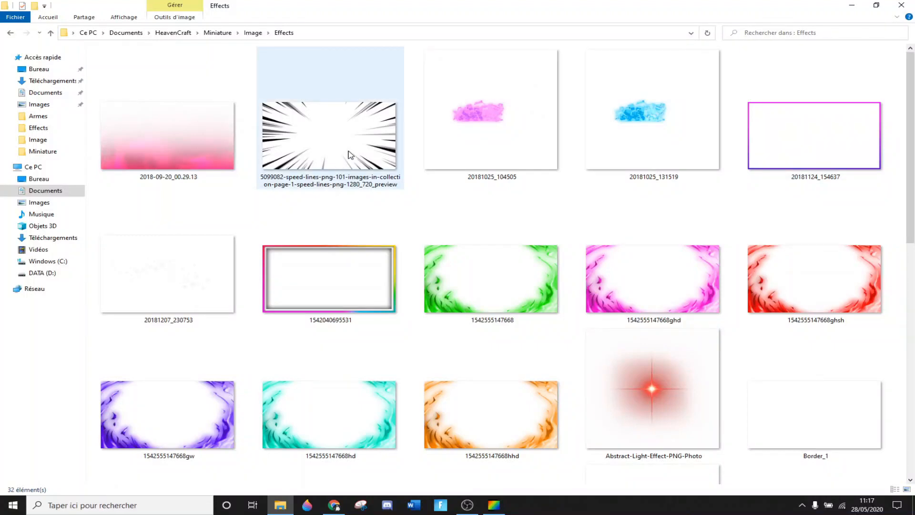
pyautogui.scroll(-5, 340, 276)
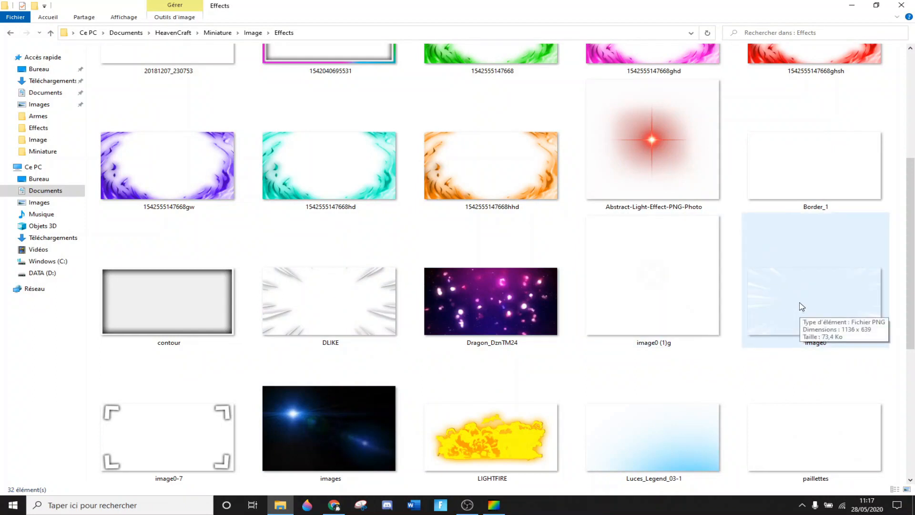
pyautogui.scroll(-3, 810, 286)
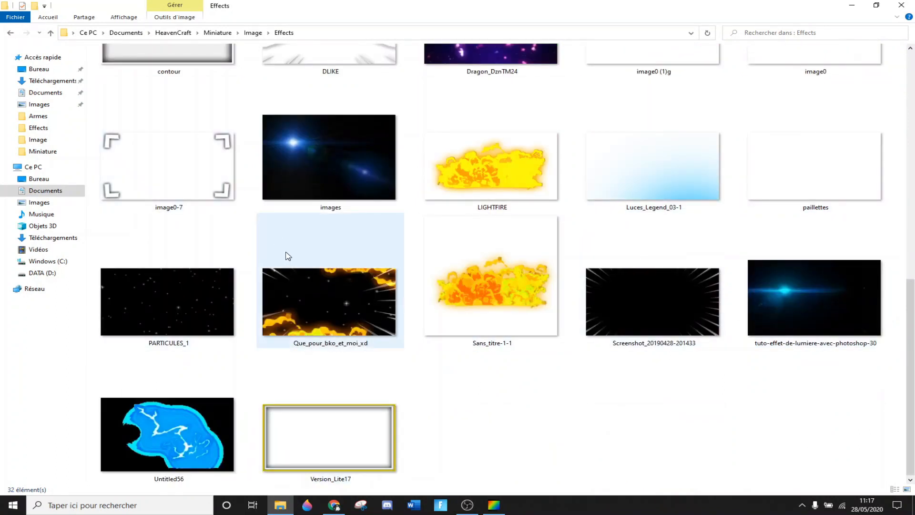
pyautogui.scroll(5, 288, 256)
# Look through the arrow images in the Fléche folder and return to the Image folder
pyautogui.hotkey('alt', 'Left')
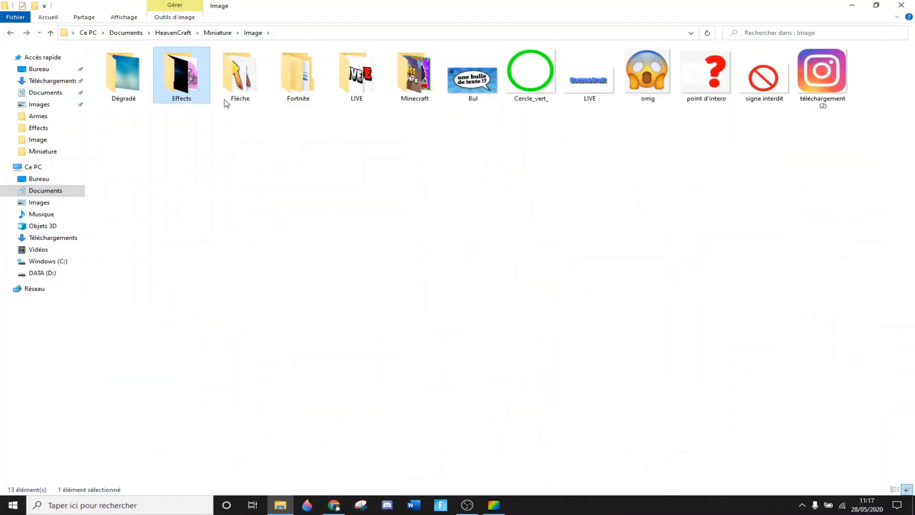
pyautogui.doubleClick(236, 87)
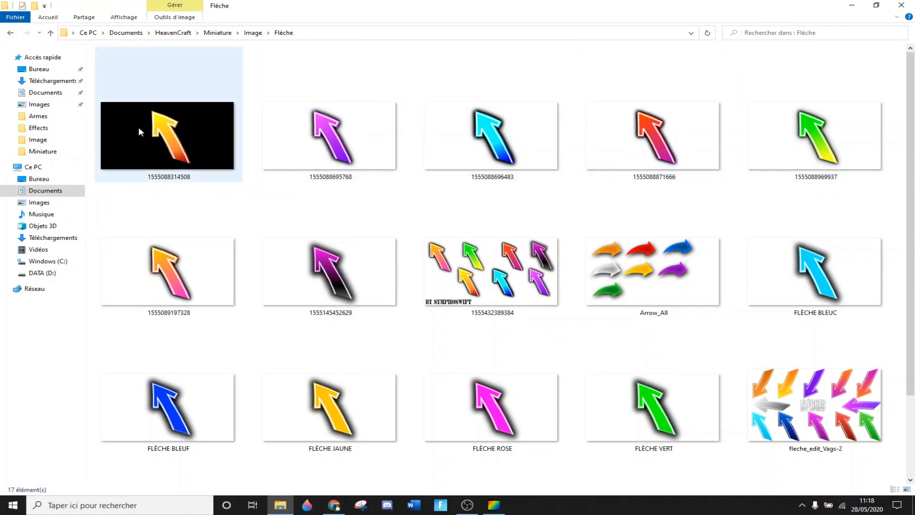
pyautogui.scroll(-2, 496, 183)
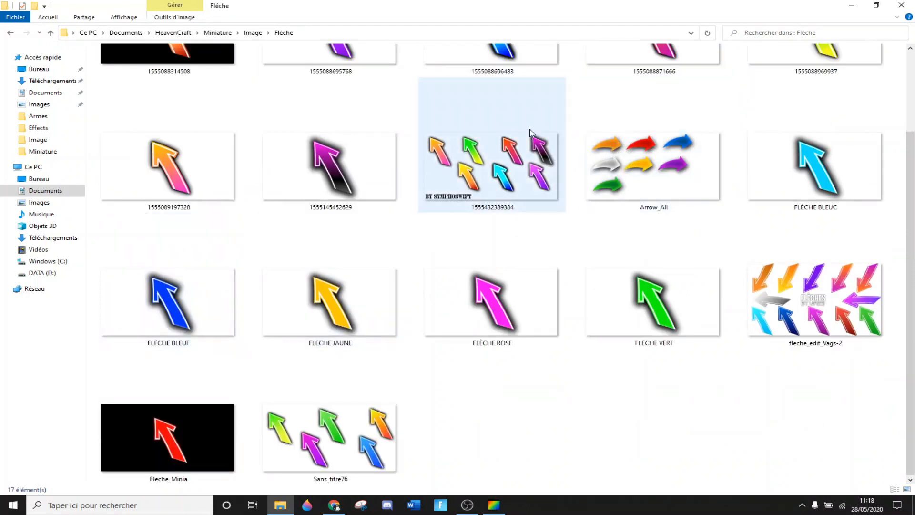
pyautogui.press('BackSpace')
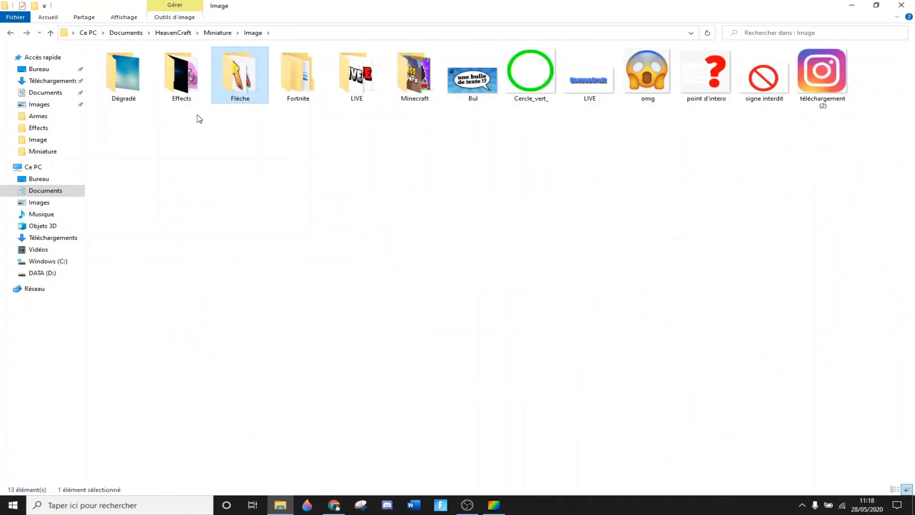
# Switch to File Explorer, go up to the Miniature folder, and view the finished thumbnail "Uniquement pompe" in Photos
pyautogui.click(466, 504)
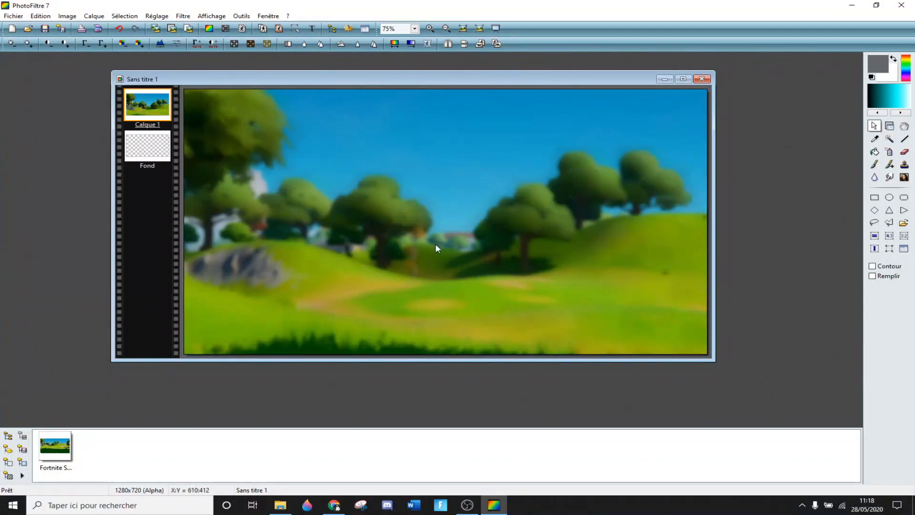
pyautogui.click(28, 29)
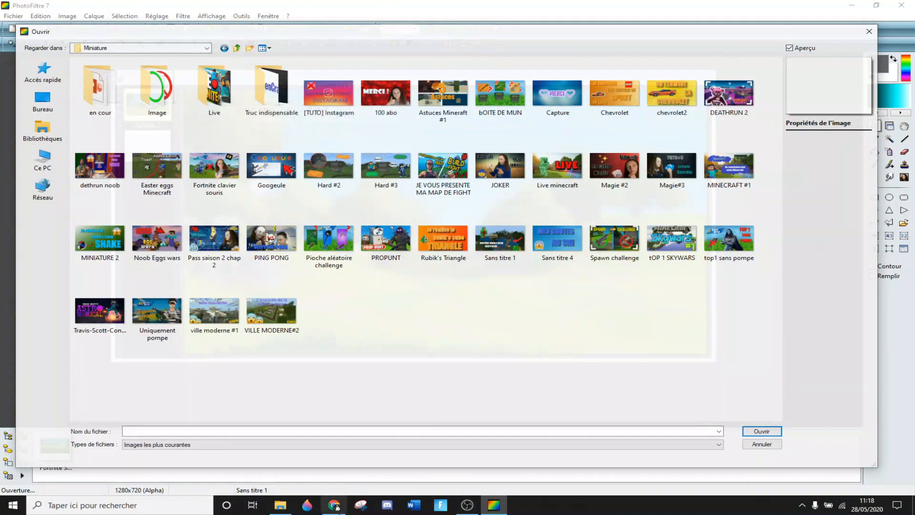
pyautogui.click(277, 506)
pyautogui.hotkey('alt', 'Left')
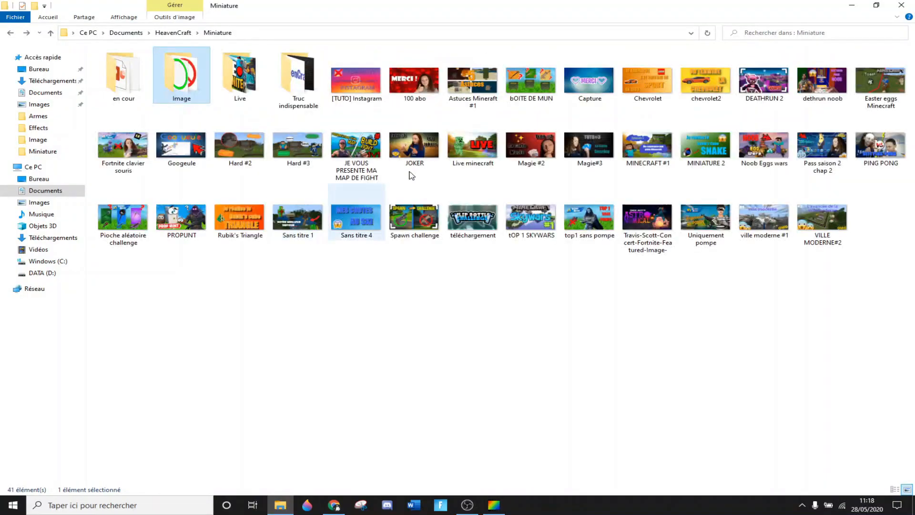
pyautogui.doubleClick(705, 222)
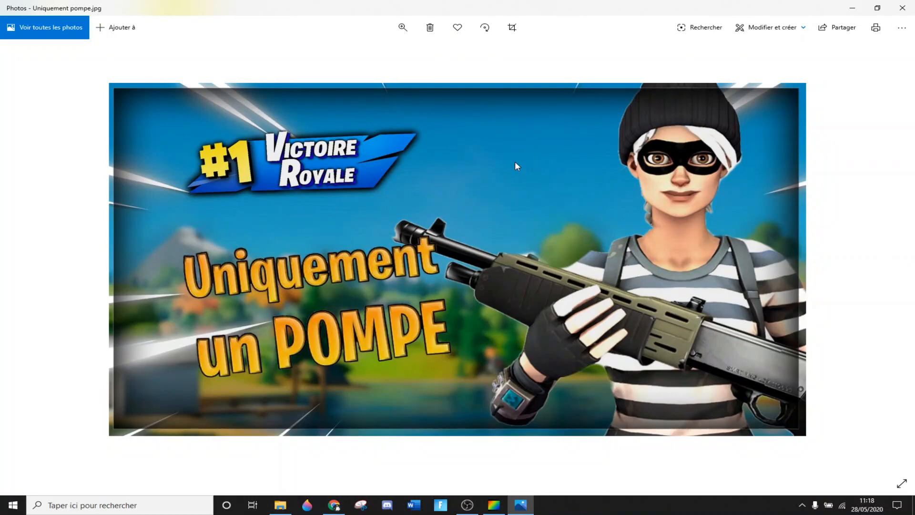
# Look at the finished thumbnails "Spawn challenge", "Uniquement pompe" and "DEATHRUN 2" from the Miniature folder, closing each one
pyautogui.hotkey('alt', 'F4')
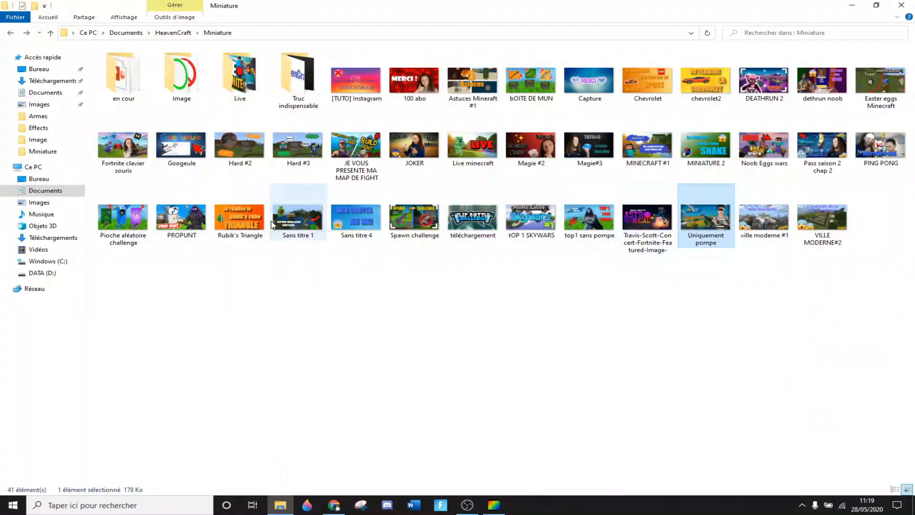
pyautogui.doubleClick(425, 218)
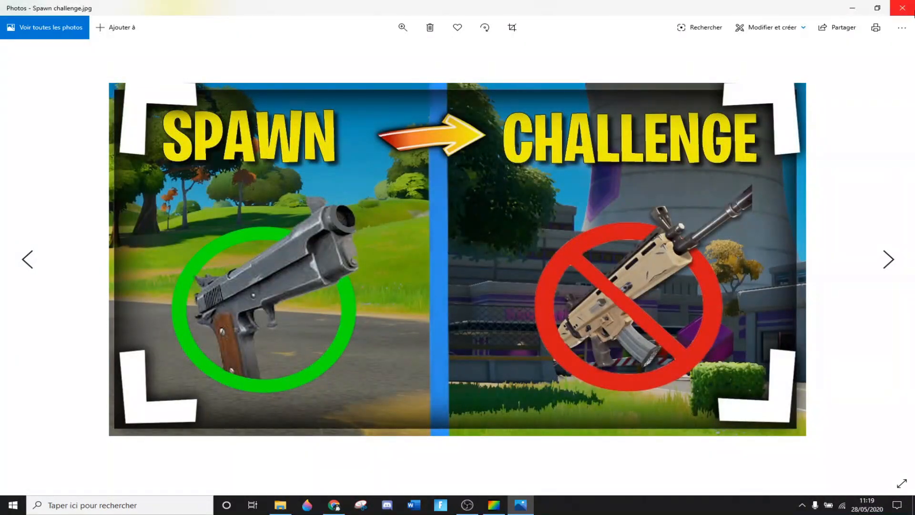
pyautogui.click(902, 7)
pyautogui.doubleClick(694, 219)
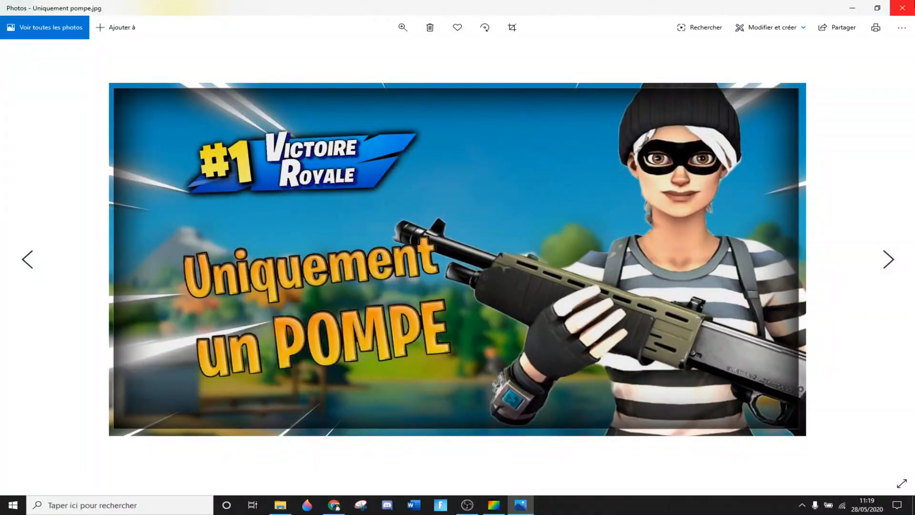
pyautogui.click(902, 8)
pyautogui.click(766, 88)
pyautogui.doubleClick(766, 89)
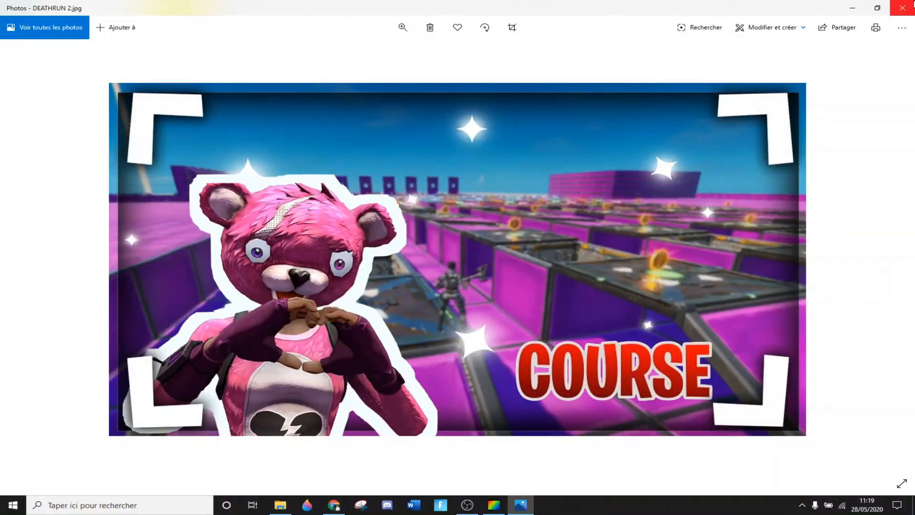
pyautogui.click(912, 3)
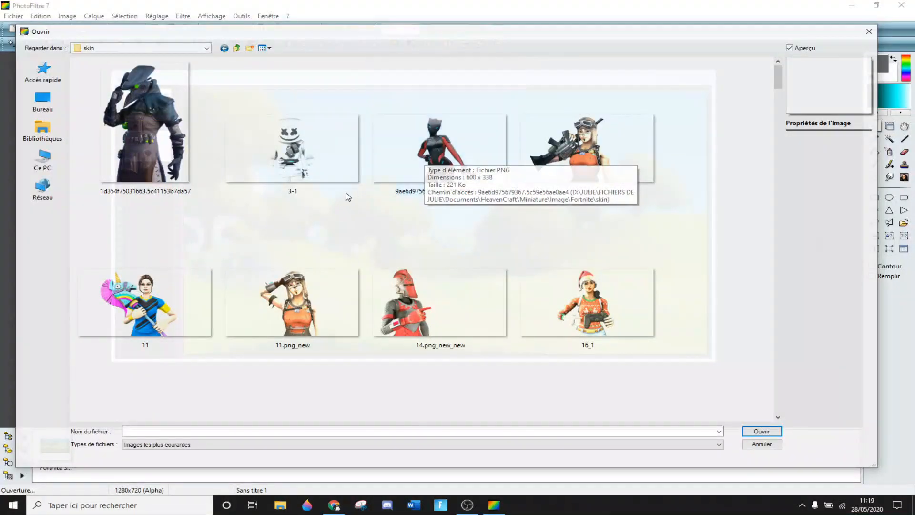
# Open the crowned character image image0-2-1 from the skin folder and move its window to uncover the thumbnail document
pyautogui.scroll(-4, 399, 281)
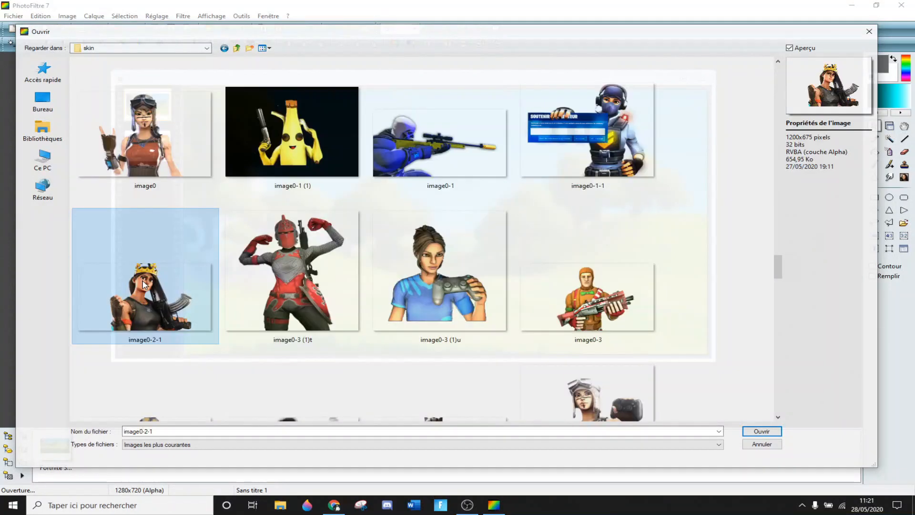
pyautogui.doubleClick(162, 298)
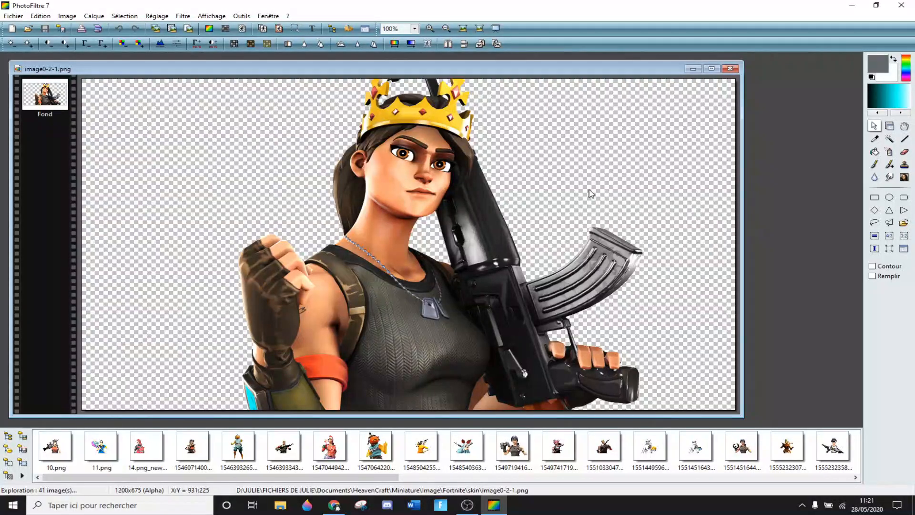
pyautogui.moveTo(598, 72); pyautogui.dragTo(651, 194)
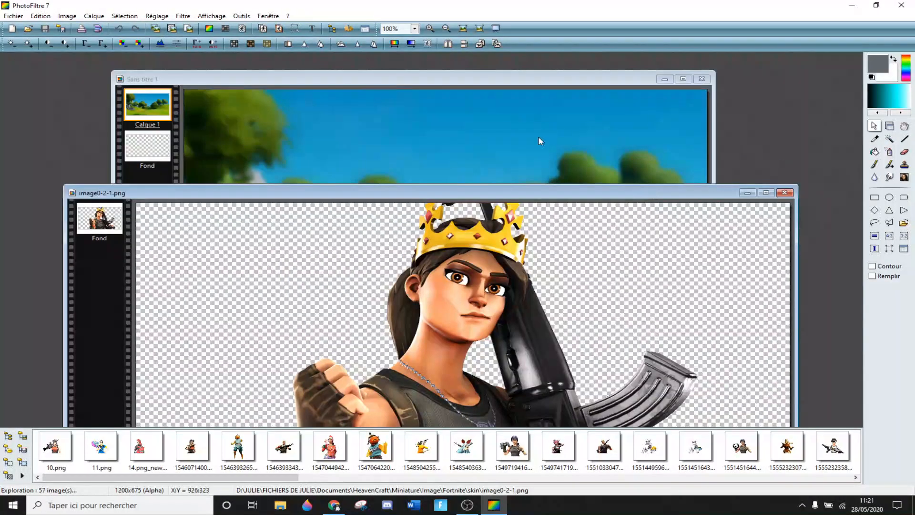
# Paste the copied crowned character into Sans titre 1 as a new layer and close image0-2-1.png
pyautogui.click(526, 75)
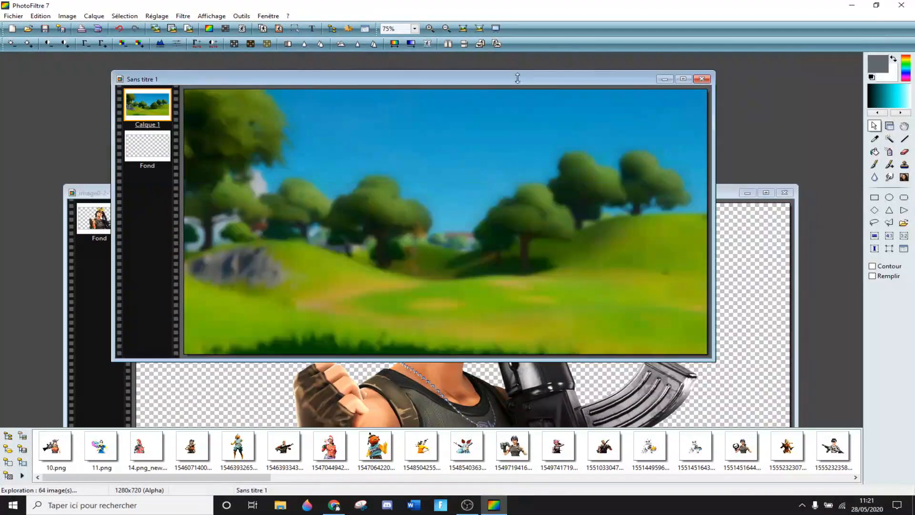
pyautogui.rightClick(484, 119)
pyautogui.click(515, 180)
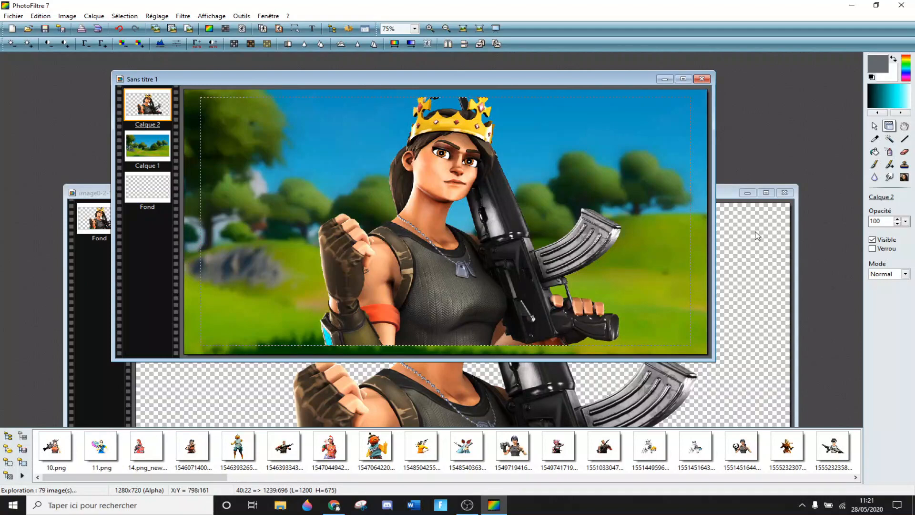
pyautogui.click(723, 193)
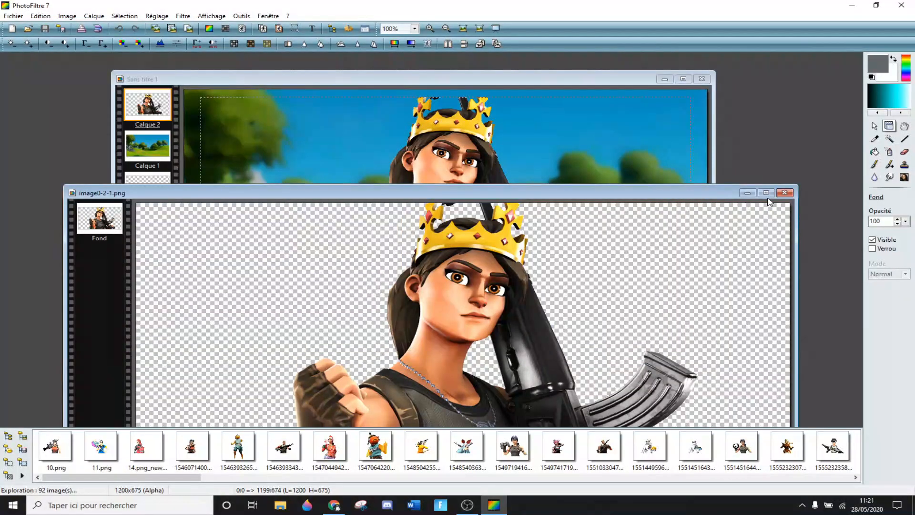
pyautogui.click(784, 193)
# Try the eraser near the crown with the background layer Calque 1 active, and undo the stroke
pyautogui.scroll(1, 438, 121)
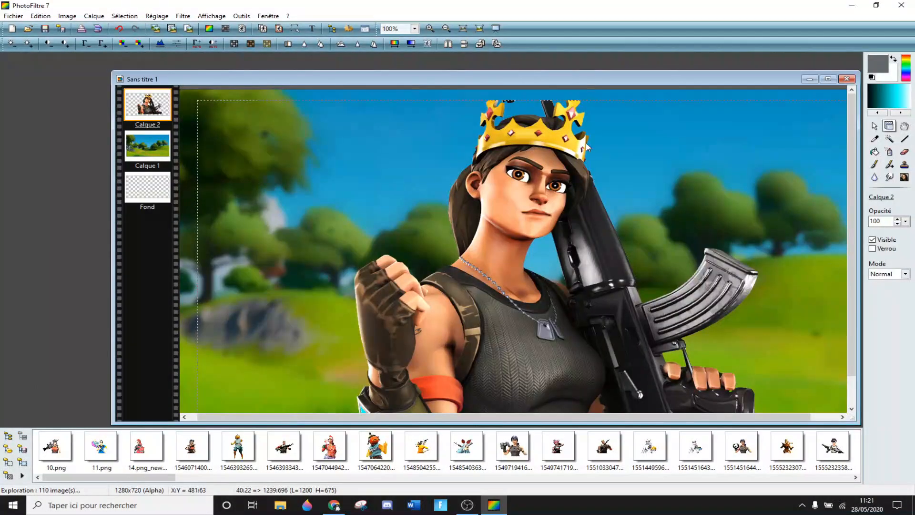
pyautogui.scroll(2, 676, 176)
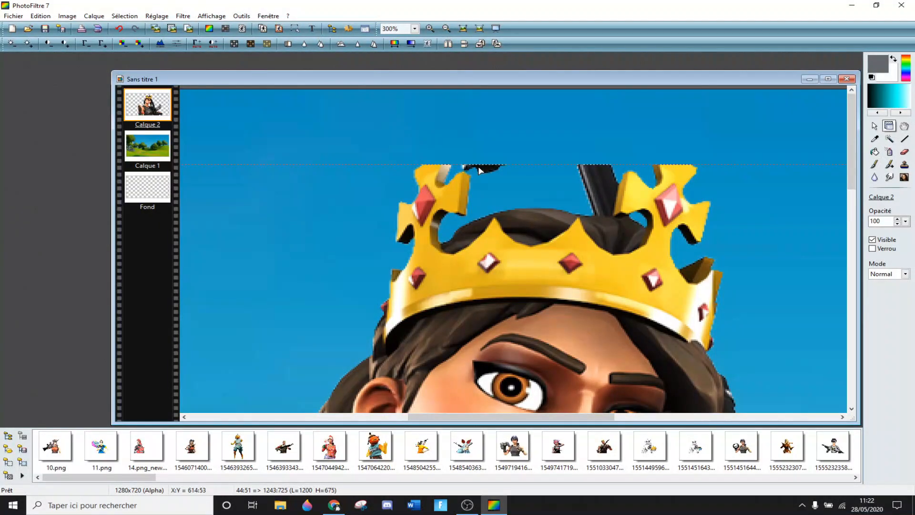
pyautogui.click(148, 149)
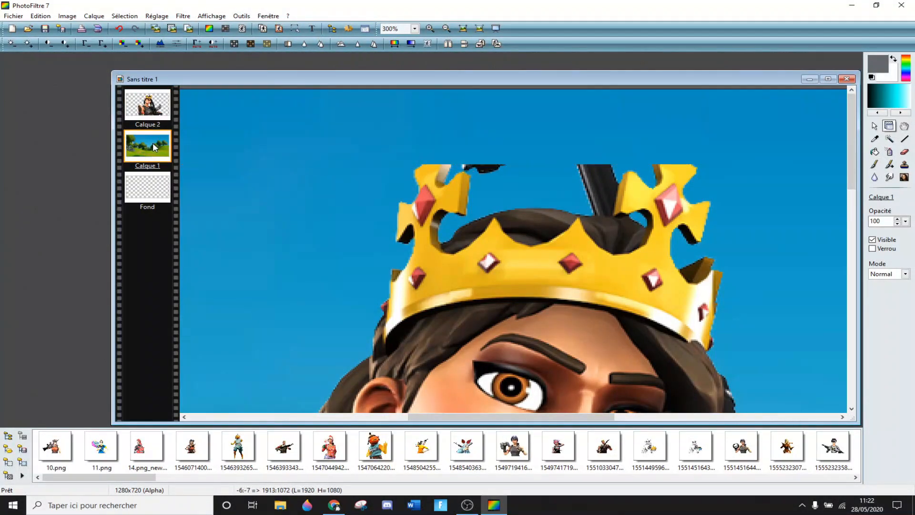
pyautogui.click(148, 188)
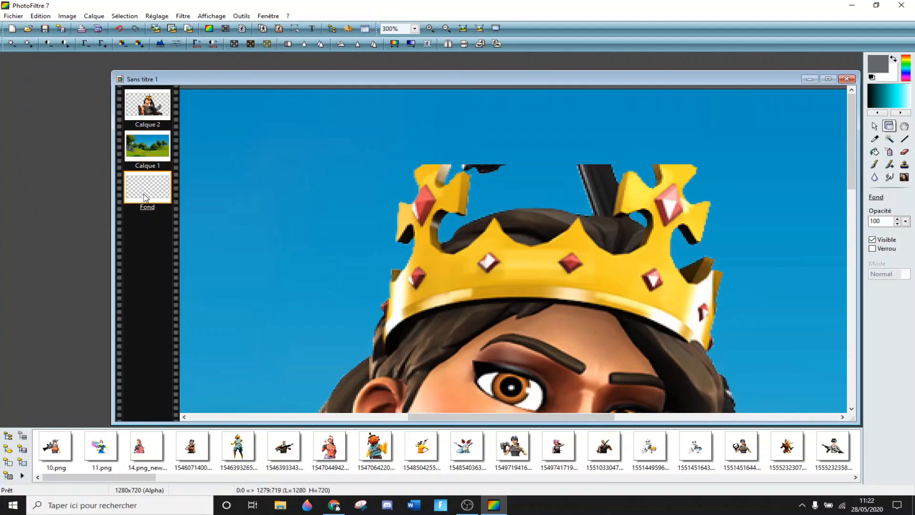
pyautogui.click(130, 150)
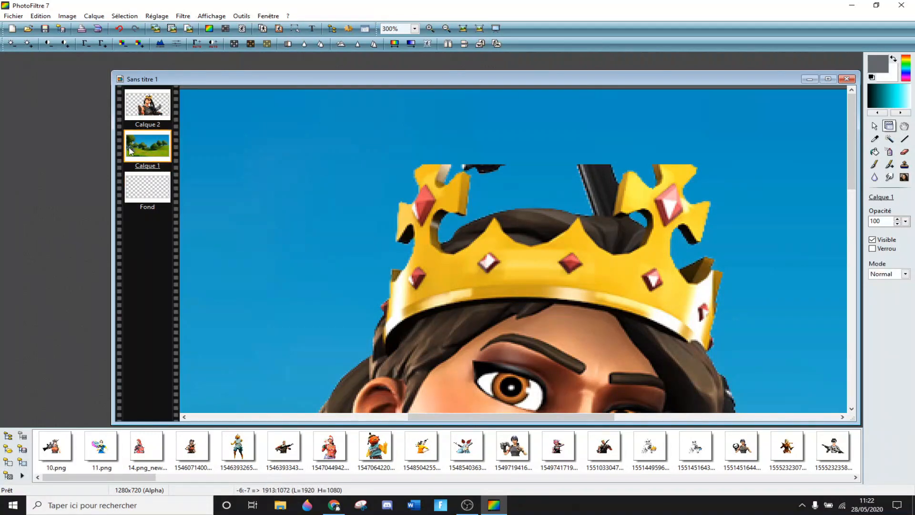
pyautogui.click(157, 113)
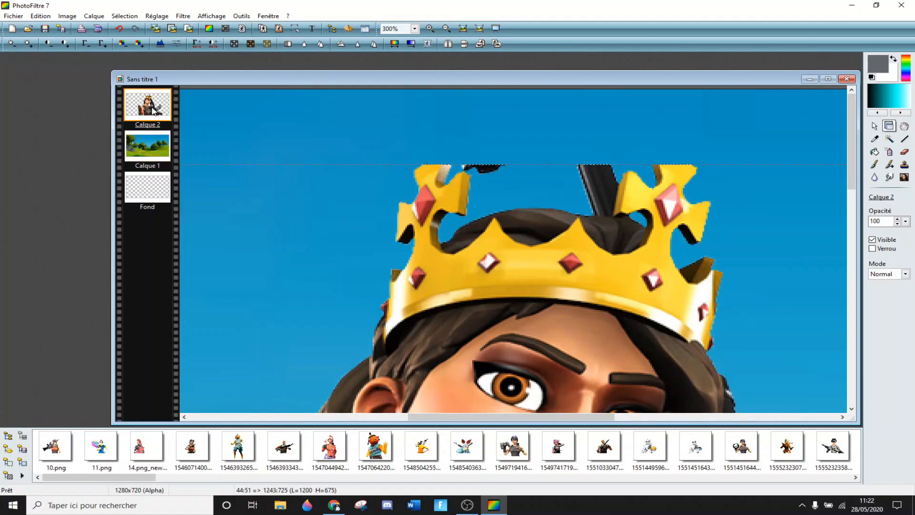
pyautogui.click(132, 140)
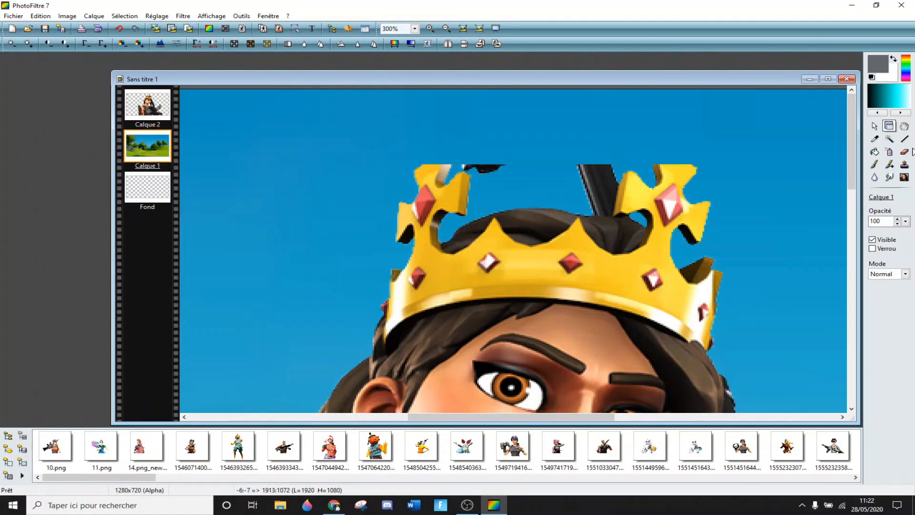
pyautogui.click(904, 151)
pyautogui.moveTo(487, 168); pyautogui.dragTo(504, 167)
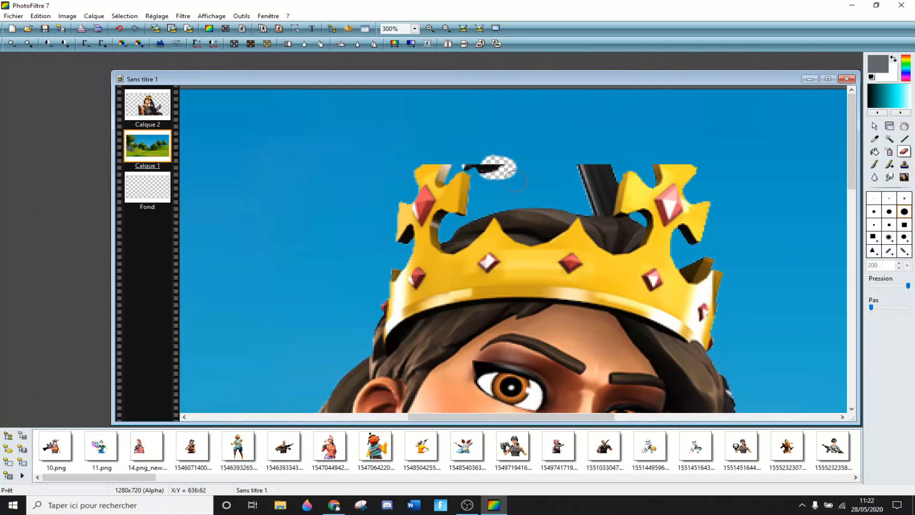
pyautogui.click(119, 30)
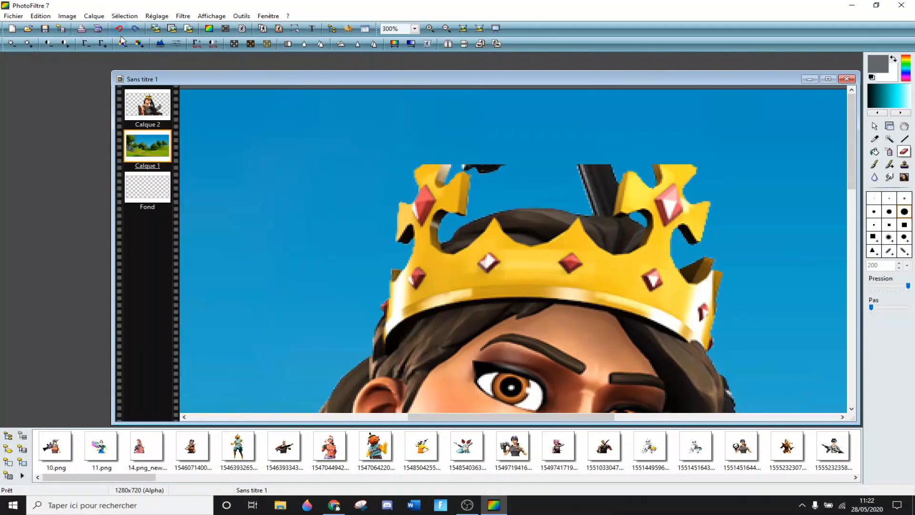
# Erase the small black fragment above the crown on the character layer Calque 2
pyautogui.click(148, 107)
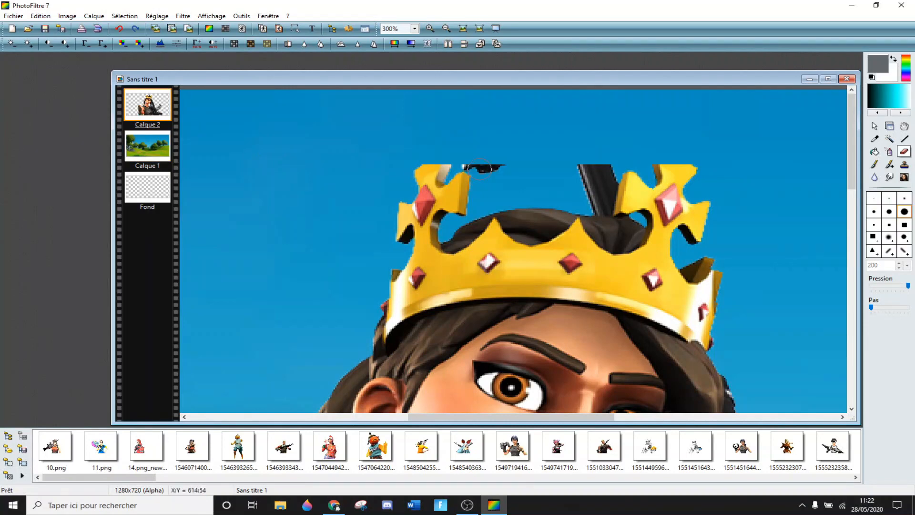
pyautogui.moveTo(481, 168); pyautogui.dragTo(495, 162)
pyautogui.scroll(-5, 513, 191)
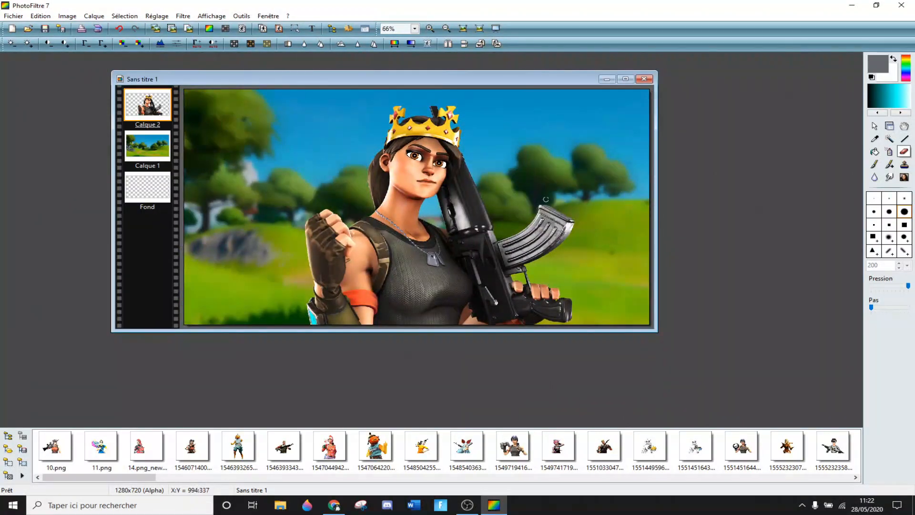
# Move the character layer to the right side of the thumbnail, with its upper-left corner at about 383, 49
pyautogui.click(889, 126)
pyautogui.moveTo(414, 233); pyautogui.dragTo(538, 232)
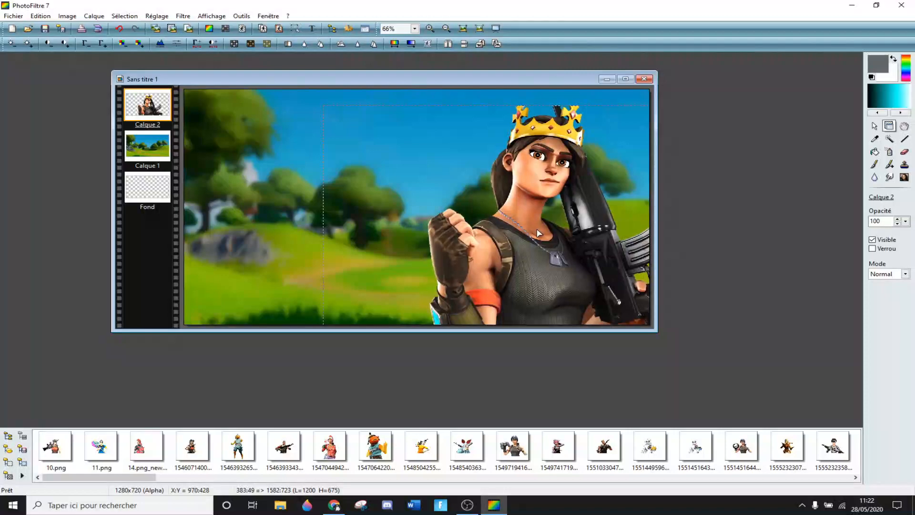
# Try flipping the character layer horizontally and vertically, rotating it through a full turn, and moving it to the left side of the thumbnail
pyautogui.click(448, 44)
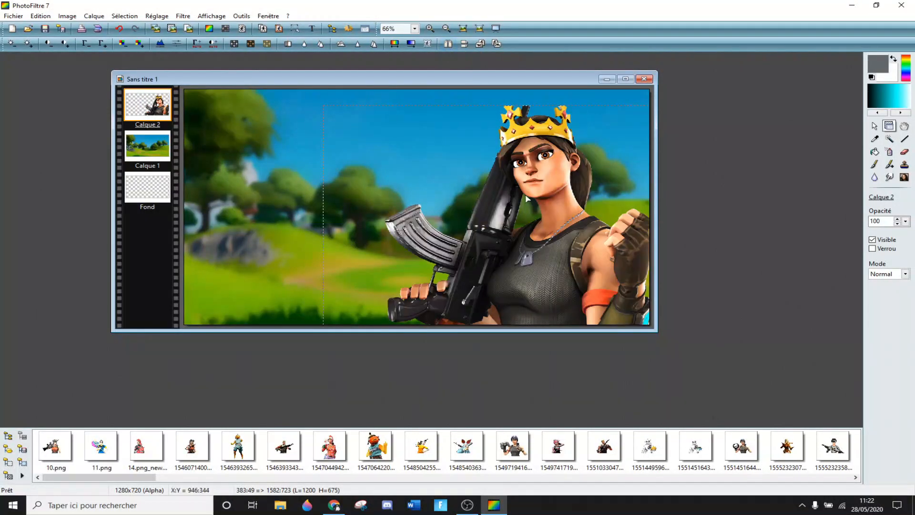
pyautogui.click(464, 44)
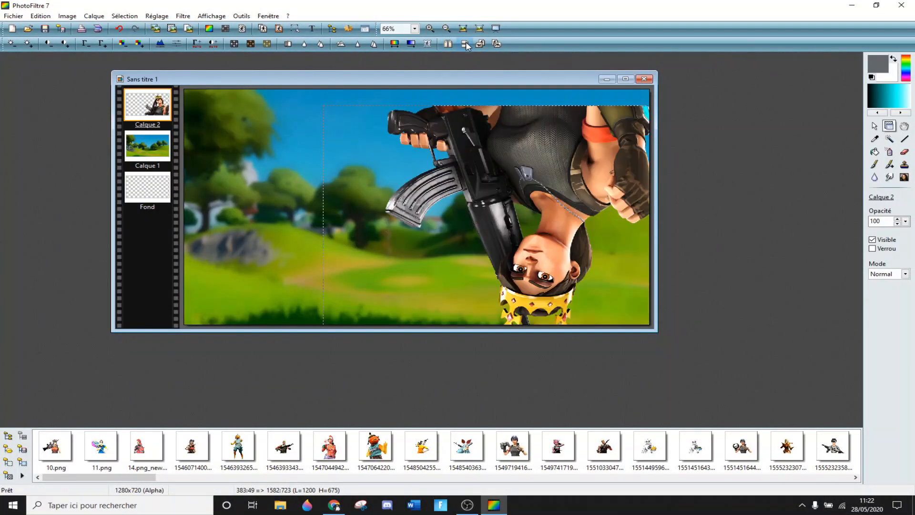
pyautogui.click(465, 43)
pyautogui.click(481, 44)
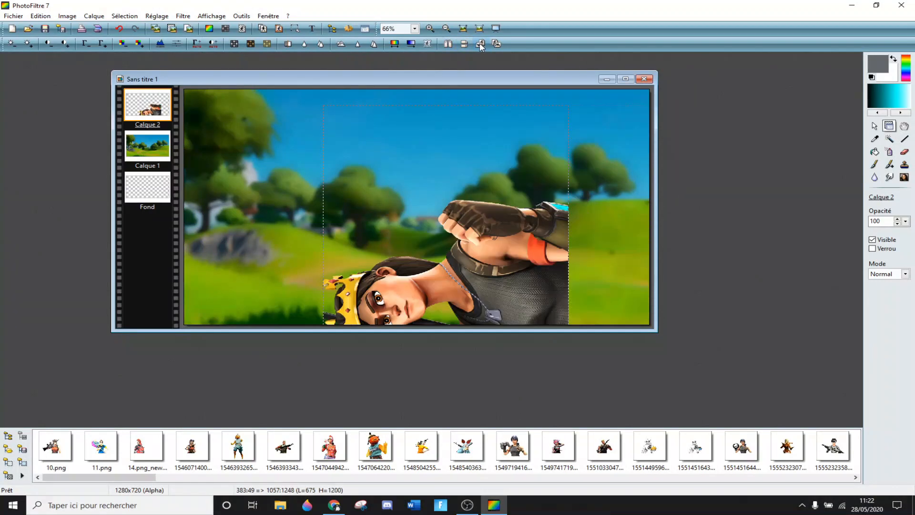
pyautogui.click(481, 44)
pyautogui.click(481, 44)
pyautogui.click(481, 44)
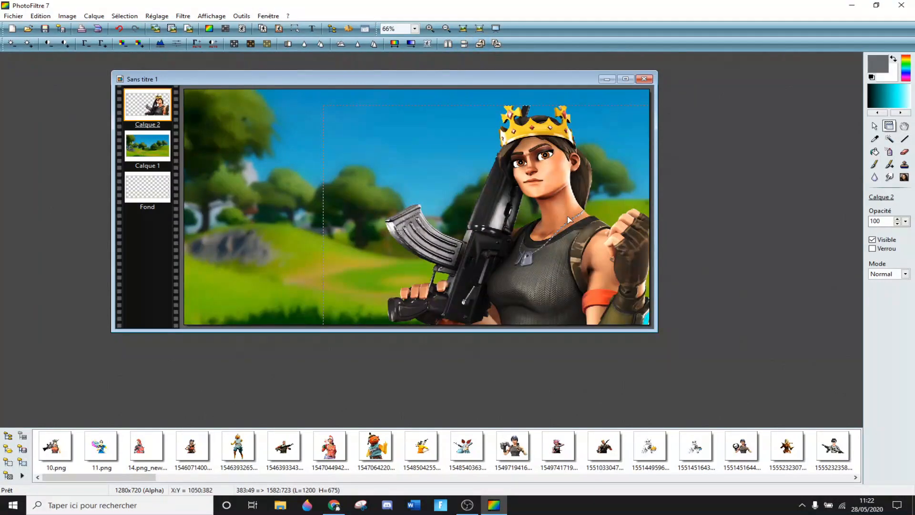
pyautogui.moveTo(497, 240); pyautogui.dragTo(303, 243)
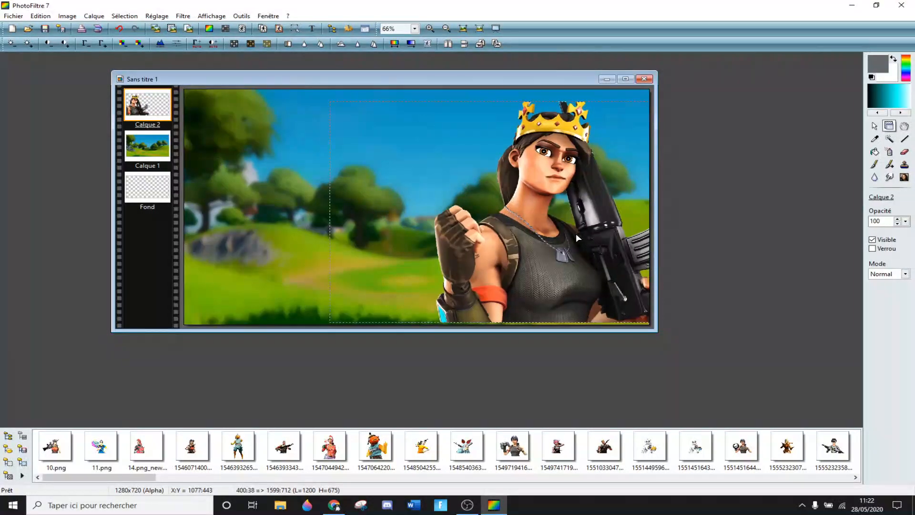
# Reposition the character at the right side of the thumbnail and enlarge its layer to about 1301 by 732 pixels
pyautogui.moveTo(576, 233); pyautogui.dragTo(577, 239)
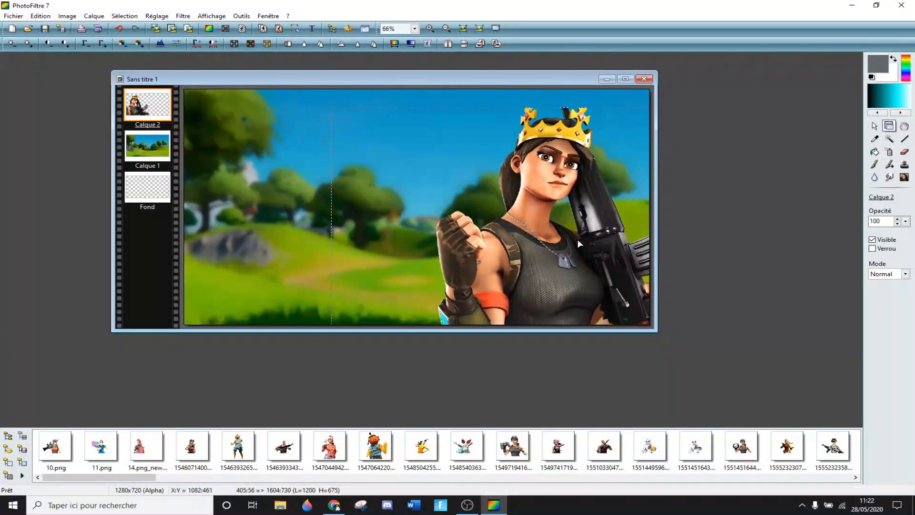
pyautogui.rightClick(538, 215)
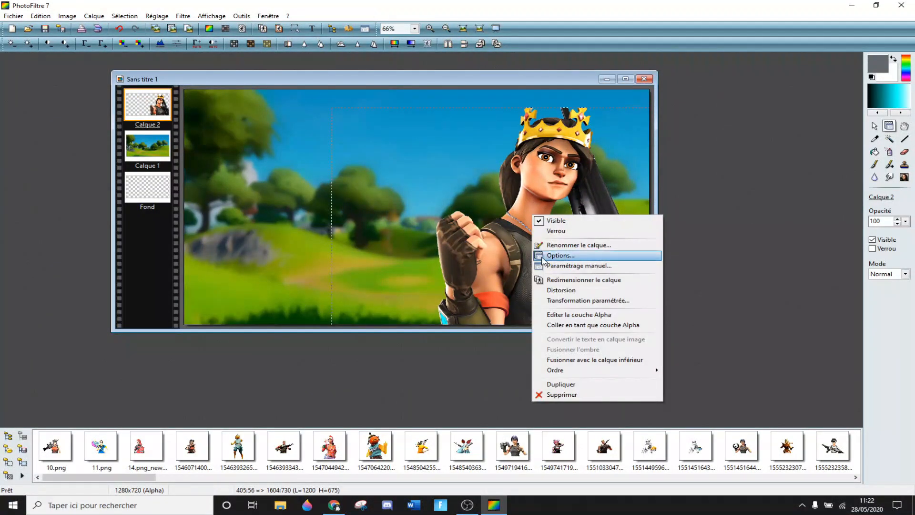
pyautogui.click(554, 282)
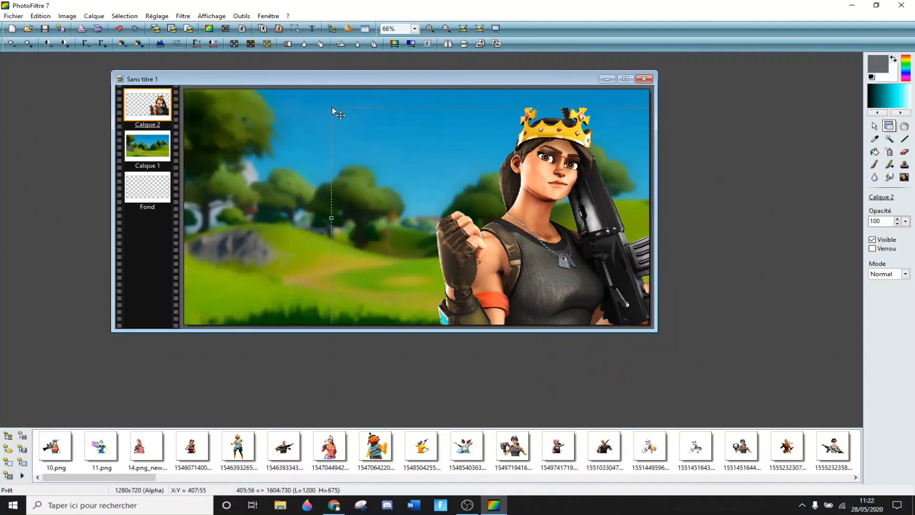
pyautogui.moveTo(331, 107); pyautogui.dragTo(278, 94)
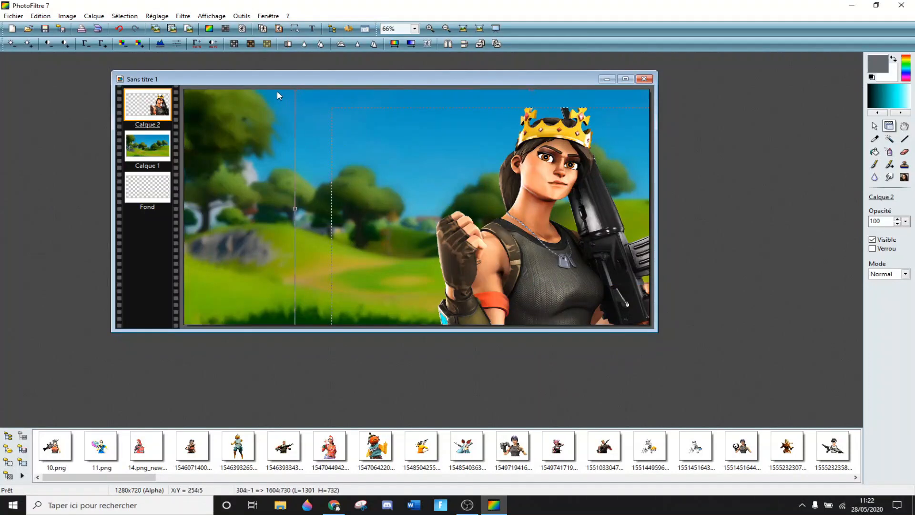
pyautogui.rightClick(512, 215)
pyautogui.click(520, 220)
pyautogui.moveTo(504, 244); pyautogui.dragTo(522, 243)
pyautogui.press('Escape')
# Erase the light fringe along the rifle's edge beside the neck on the character layer, using a small eraser
pyautogui.scroll(1, 553, 184)
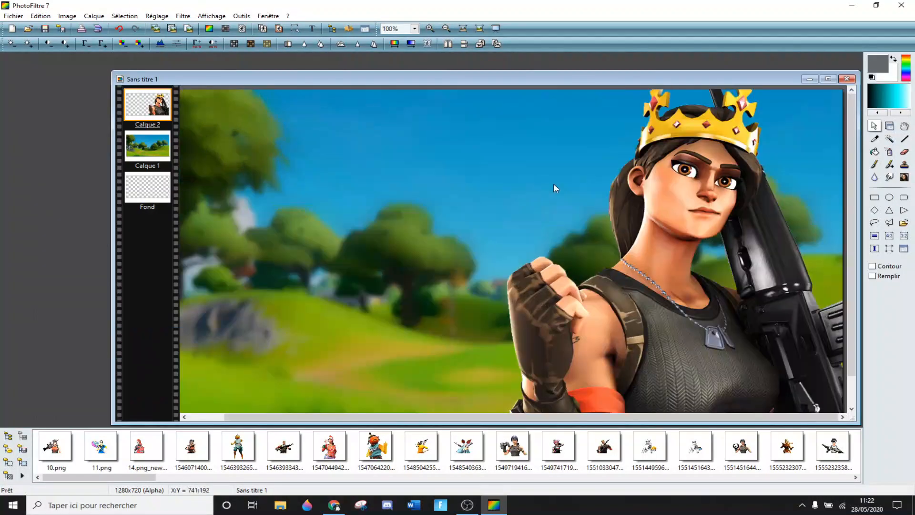
pyautogui.scroll(2, 664, 233)
pyautogui.scroll(1, 519, 301)
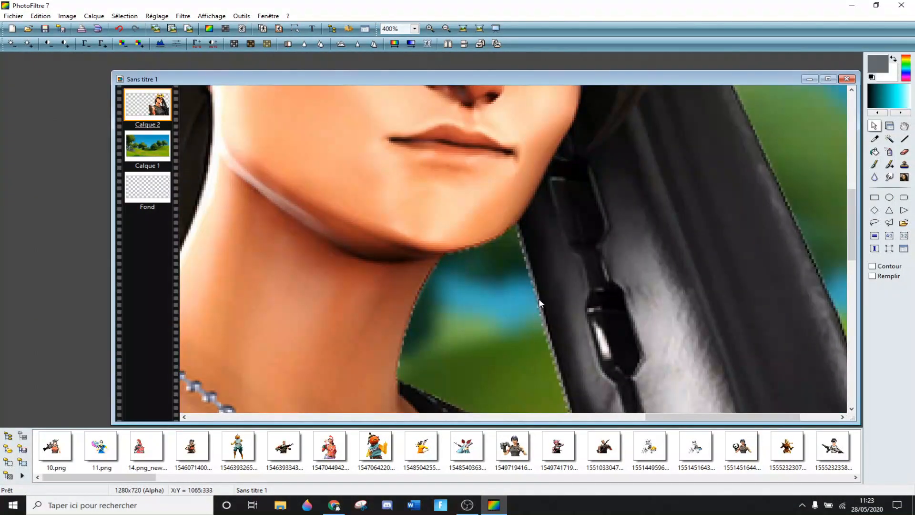
pyautogui.click(904, 152)
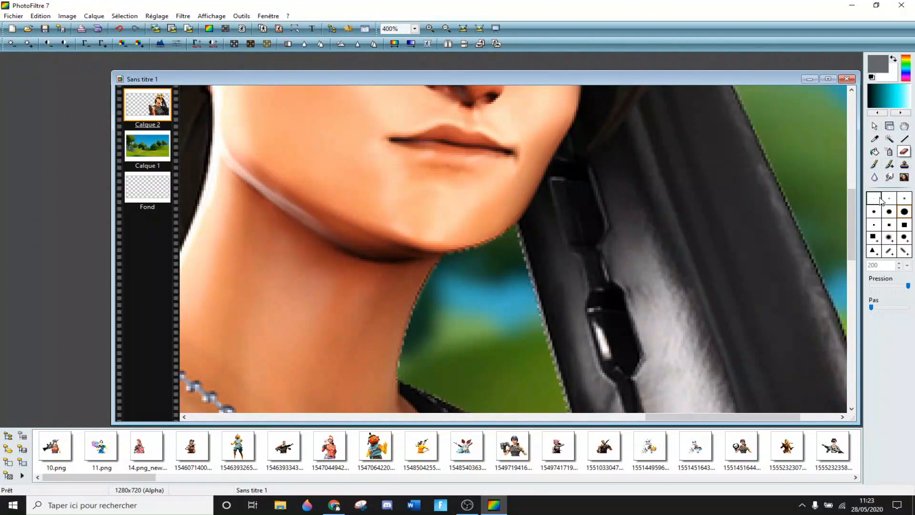
pyautogui.moveTo(518, 240); pyautogui.dragTo(530, 284)
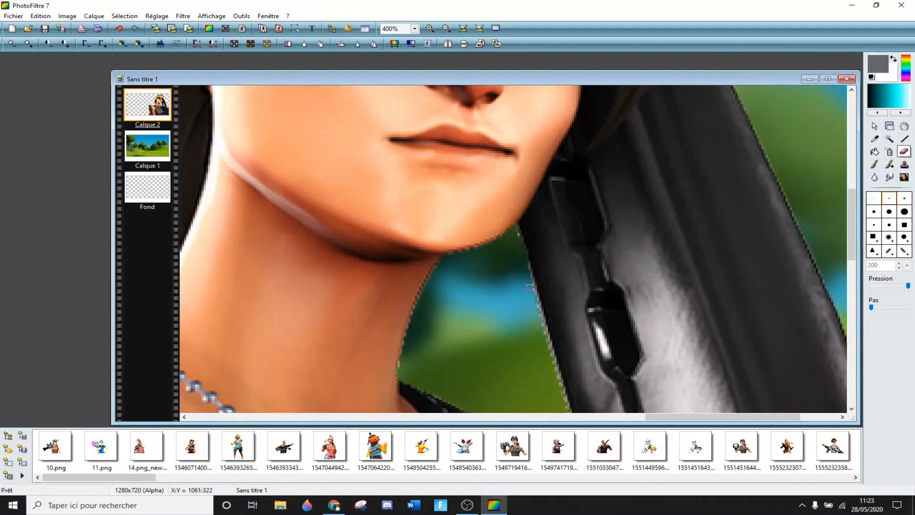
pyautogui.scroll(-1, 530, 287)
pyautogui.scroll(2, 565, 362)
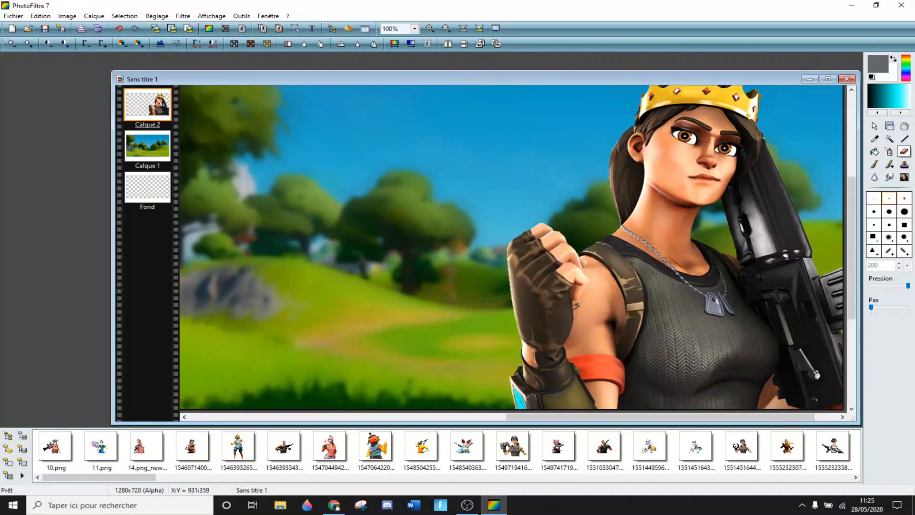
pyautogui.scroll(2, 652, 230)
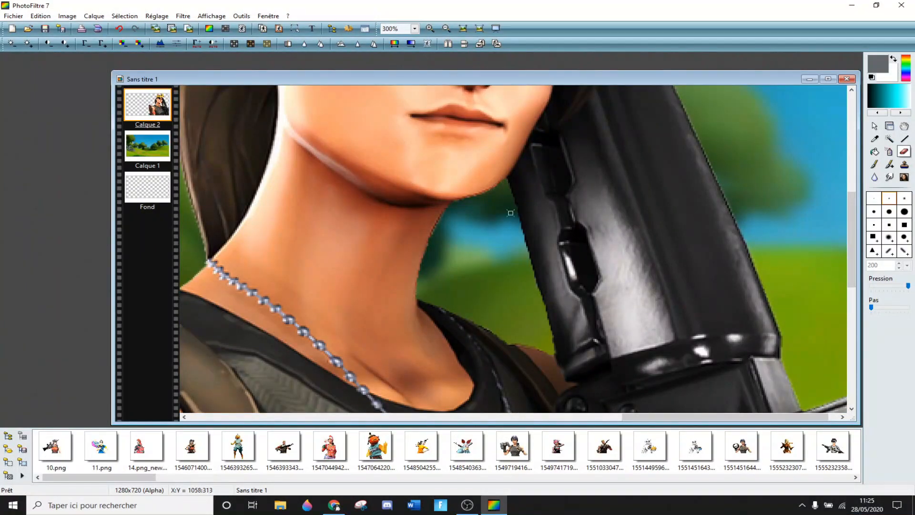
pyautogui.scroll(-4, 446, 282)
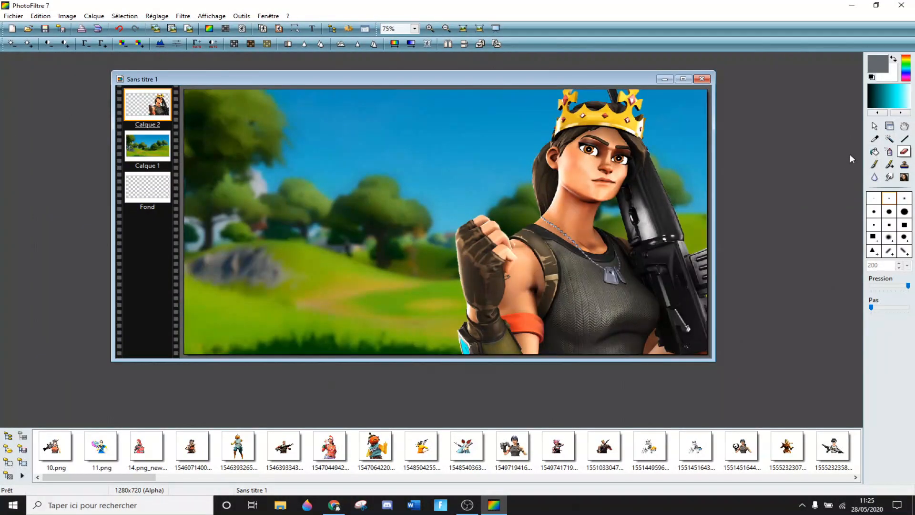
# Add a yellow text layer reading TUTO in Burbank Big Cd Bd at size 161
pyautogui.click(889, 125)
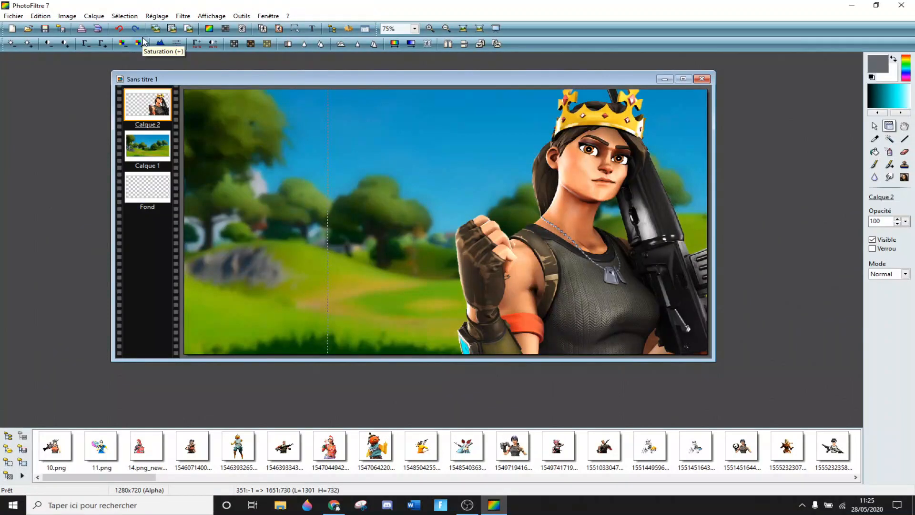
pyautogui.click(874, 125)
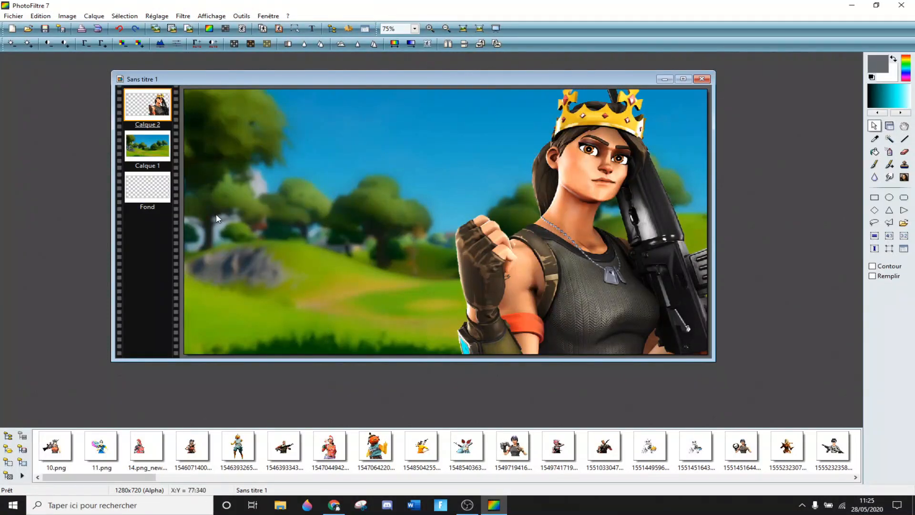
pyautogui.click(312, 29)
pyautogui.click(455, 200)
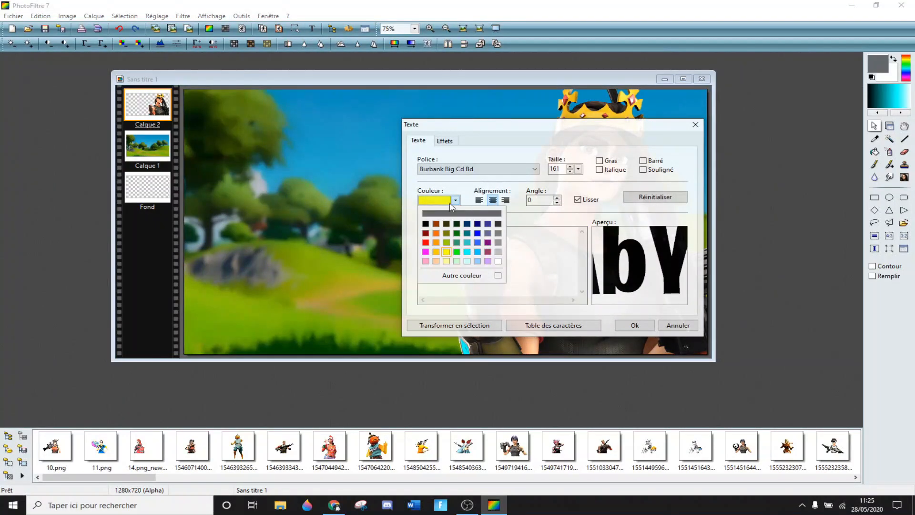
pyautogui.click(518, 245)
pyautogui.click(473, 169)
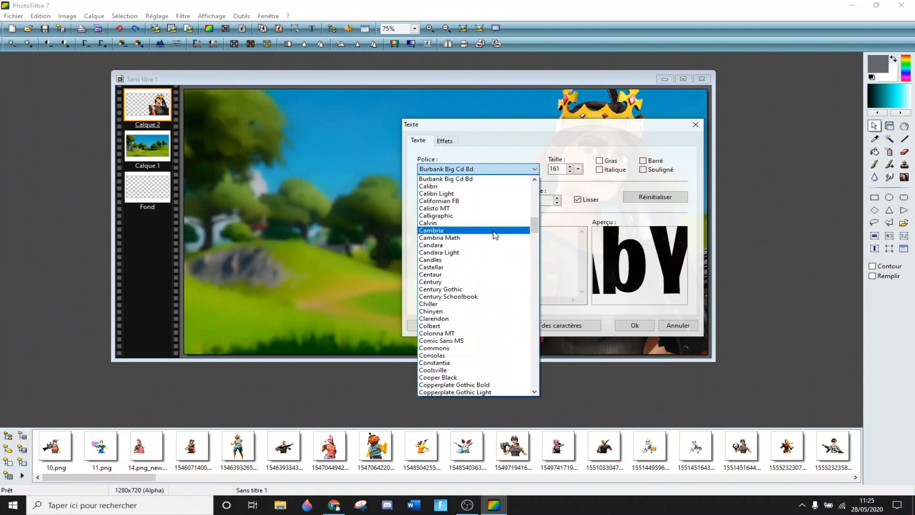
pyautogui.click(566, 245)
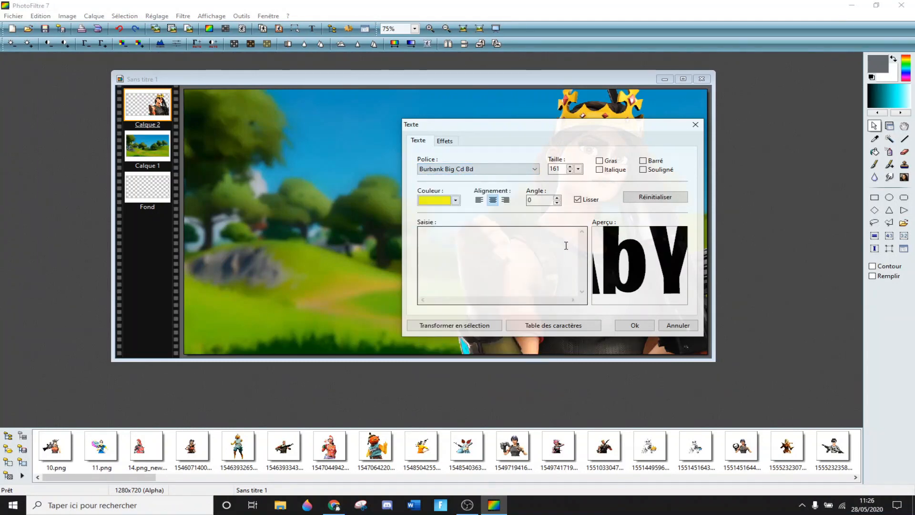
pyautogui.click(486, 170)
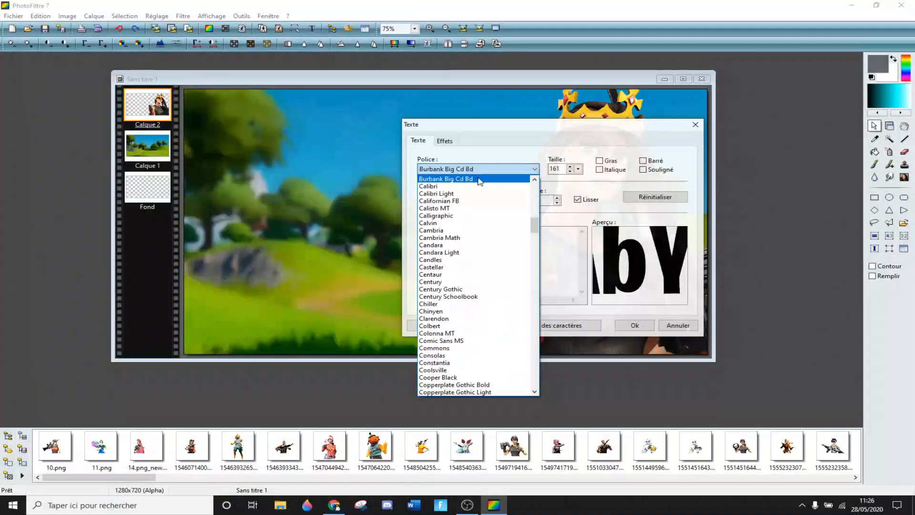
pyautogui.click(566, 248)
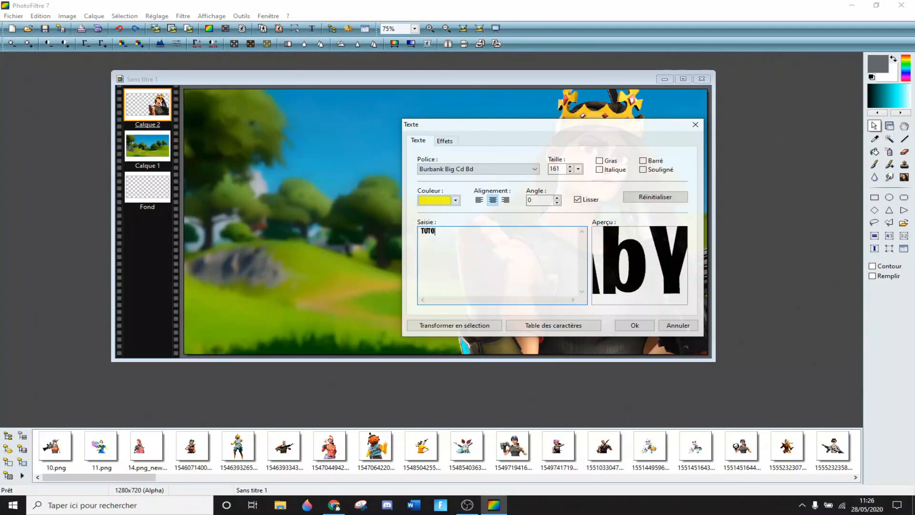
pyautogui.click(634, 325)
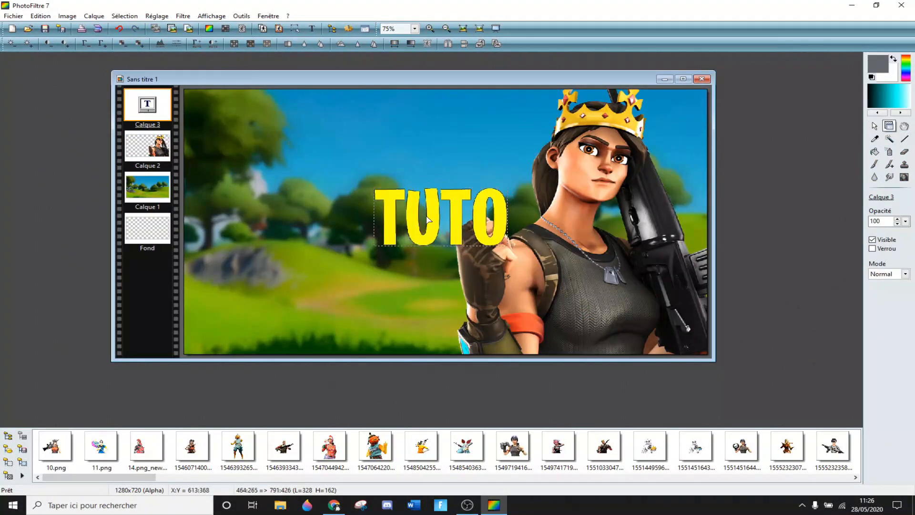
# Move the TUTO text toward the upper left of the thumbnail and delete its text layer
pyautogui.moveTo(427, 219); pyautogui.dragTo(343, 152)
pyautogui.rightClick(342, 152)
pyautogui.click(378, 323)
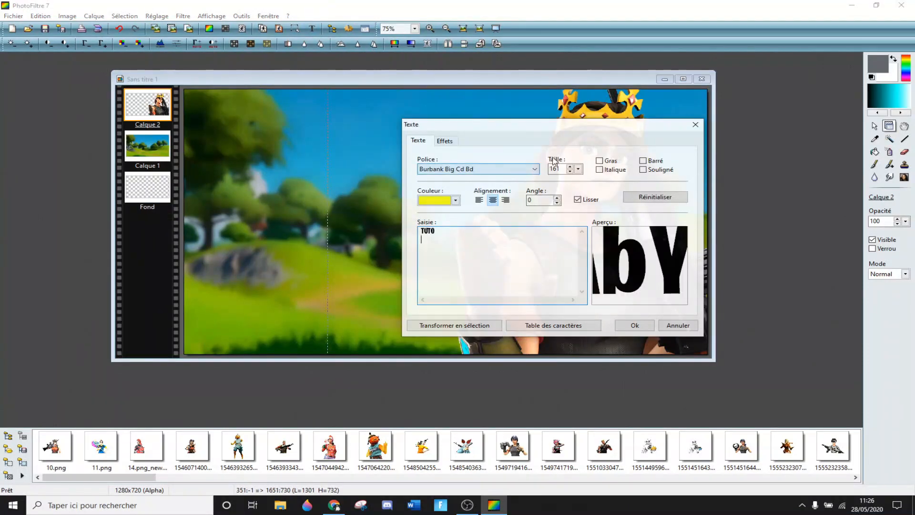
# Examine the text effect settings, including the style options for the drop shadow
pyautogui.click(445, 140)
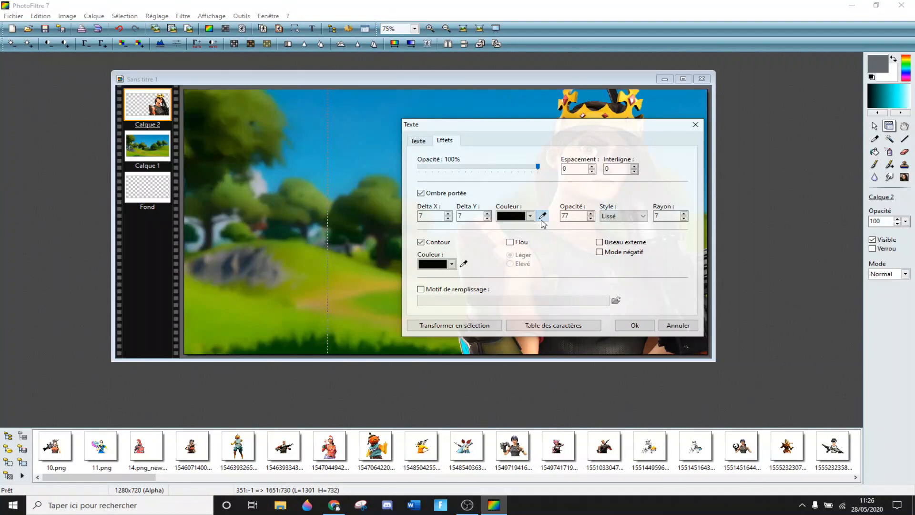
pyautogui.click(642, 216)
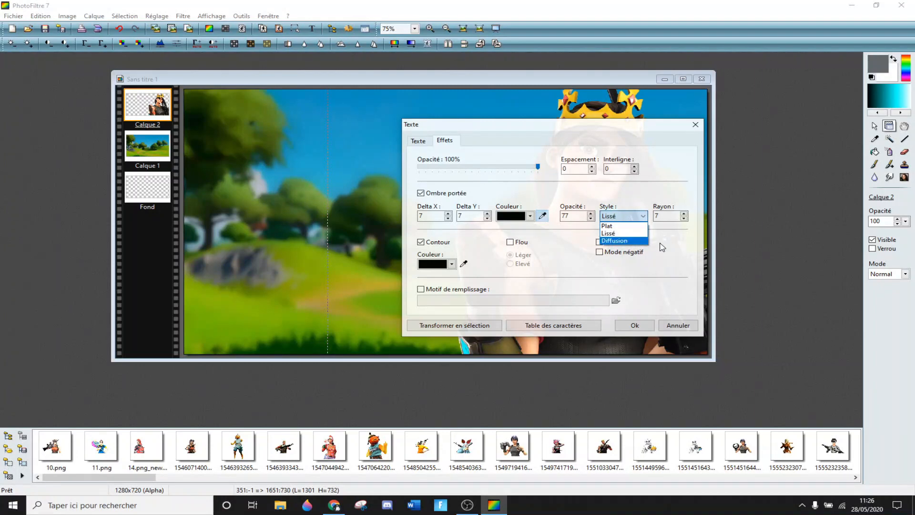
pyautogui.click(683, 246)
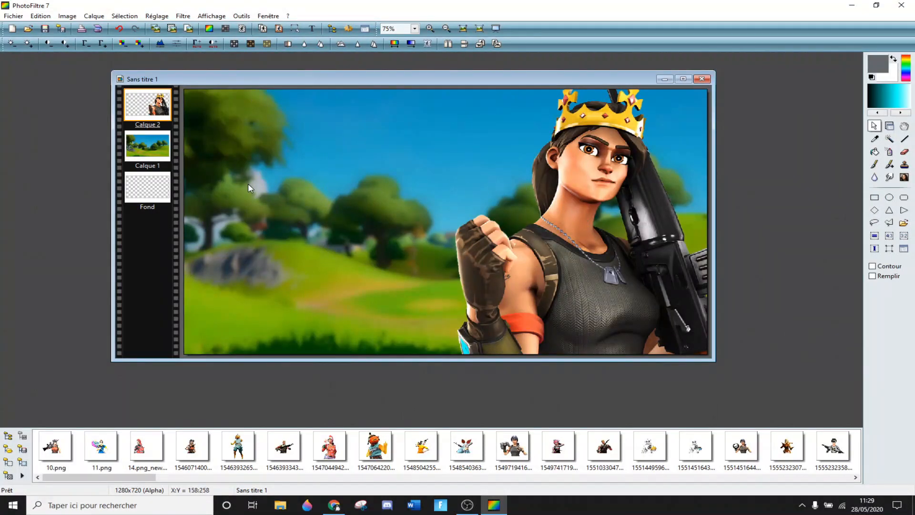
# Draw trial rectangular selections on the background layer Calque 1 and over the character's face on Calque 2
pyautogui.click(148, 146)
pyautogui.moveTo(390, 167); pyautogui.dragTo(409, 204)
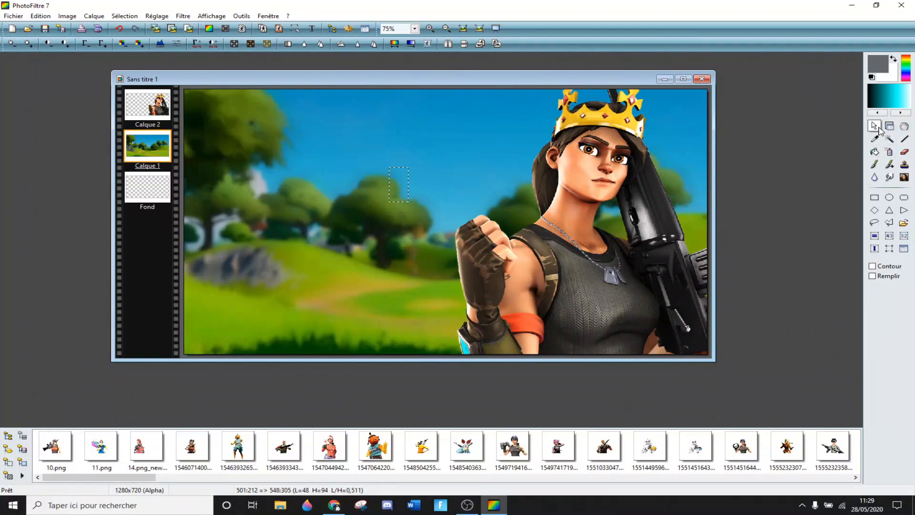
pyautogui.moveTo(218, 137); pyautogui.dragTo(349, 179)
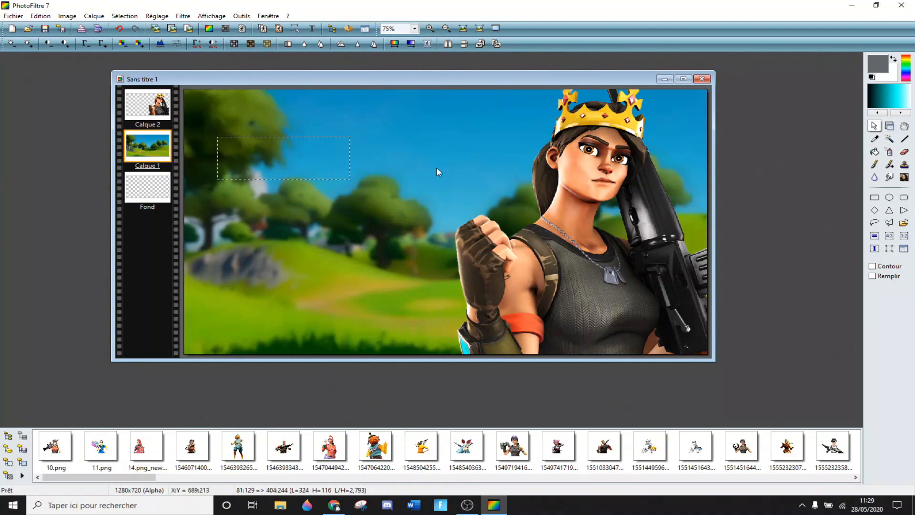
pyautogui.moveTo(430, 170); pyautogui.dragTo(374, 140)
pyautogui.click(136, 102)
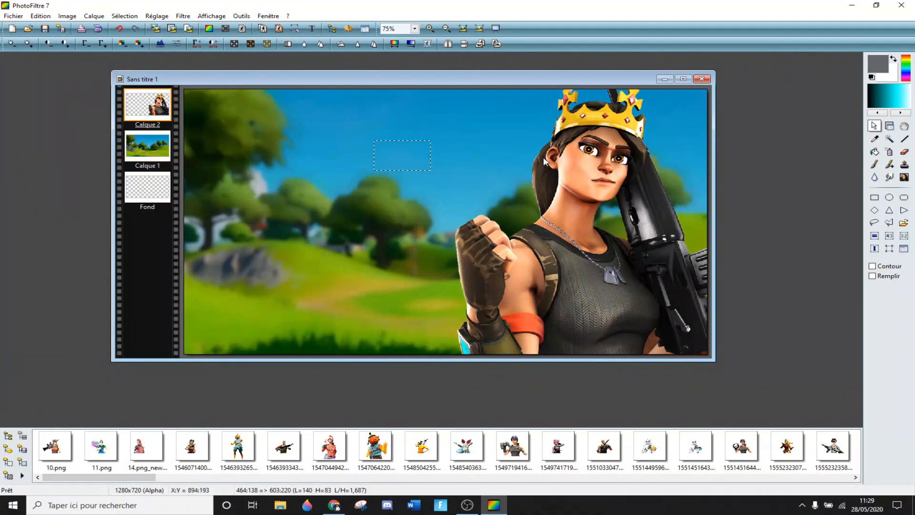
pyautogui.moveTo(541, 156); pyautogui.dragTo(618, 187)
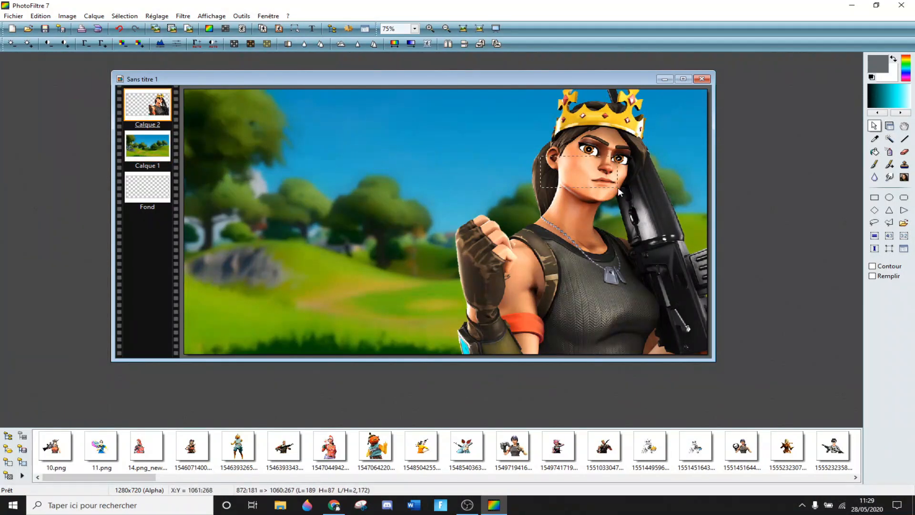
# Move the character layer Calque 2 to about 344, -8 and the background layer Calque 1 to about -15, -3
pyautogui.click(888, 126)
pyautogui.moveTo(564, 244)
pyautogui.mouseDown()
pyautogui.moveTo(426, 215)
pyautogui.moveTo(561, 243)
pyautogui.mouseUp()
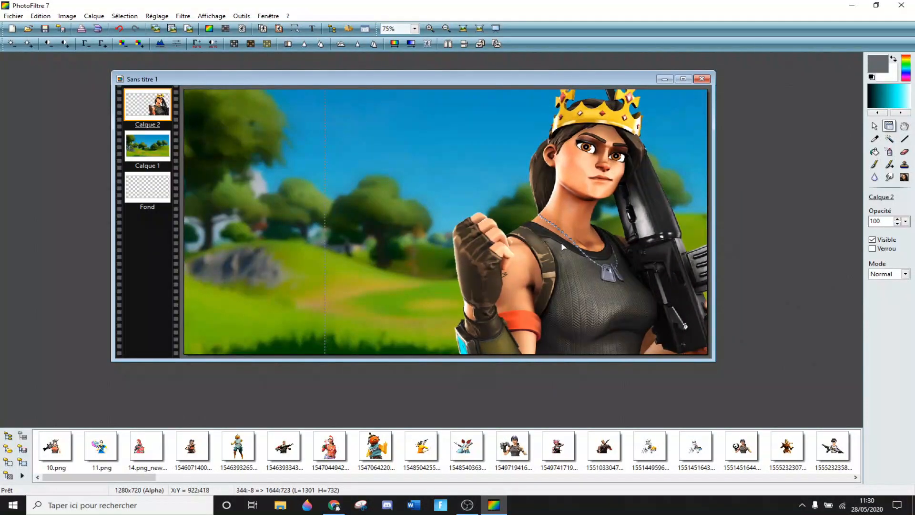
pyautogui.click(136, 153)
pyautogui.moveTo(236, 168)
pyautogui.mouseDown()
pyautogui.moveTo(305, 187)
pyautogui.moveTo(236, 175)
pyautogui.mouseUp()
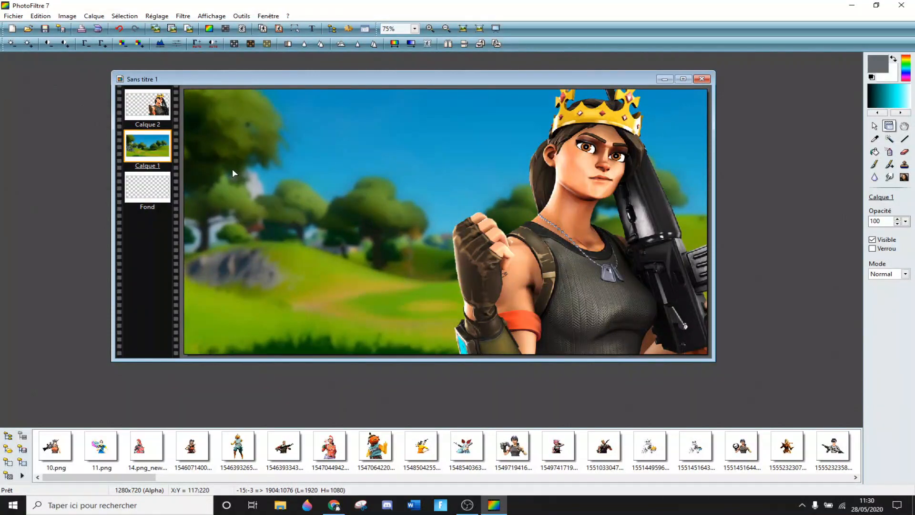
# Draw a trial rectangular selection over the sky beside the large tree and clear it
pyautogui.click(873, 126)
pyautogui.click(887, 126)
pyautogui.moveTo(295, 147); pyautogui.dragTo(374, 186)
pyautogui.click(873, 125)
pyautogui.click(446, 158)
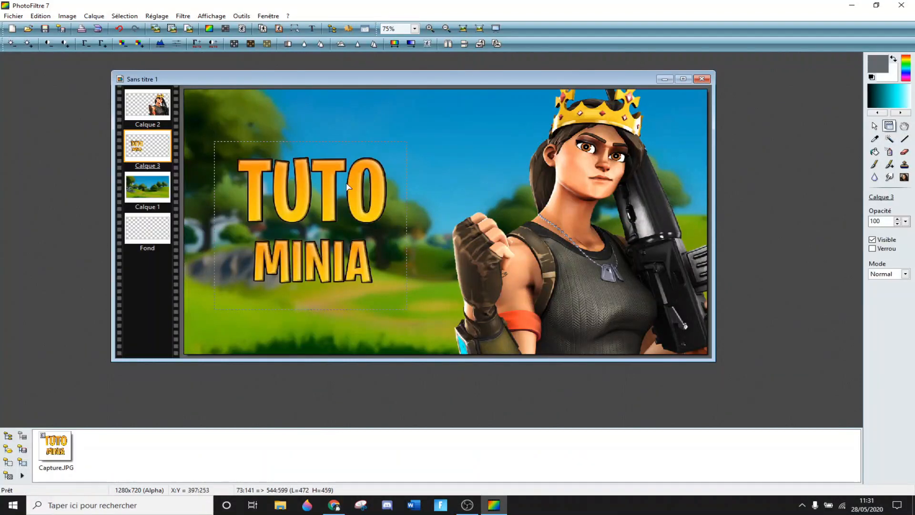
# Enlarge the TUTO MINIA title layer to about 512 by 498 pixels and move its upper-left corner to about 89, 89
pyautogui.moveTo(354, 198); pyautogui.dragTo(362, 201)
pyautogui.rightClick(361, 200)
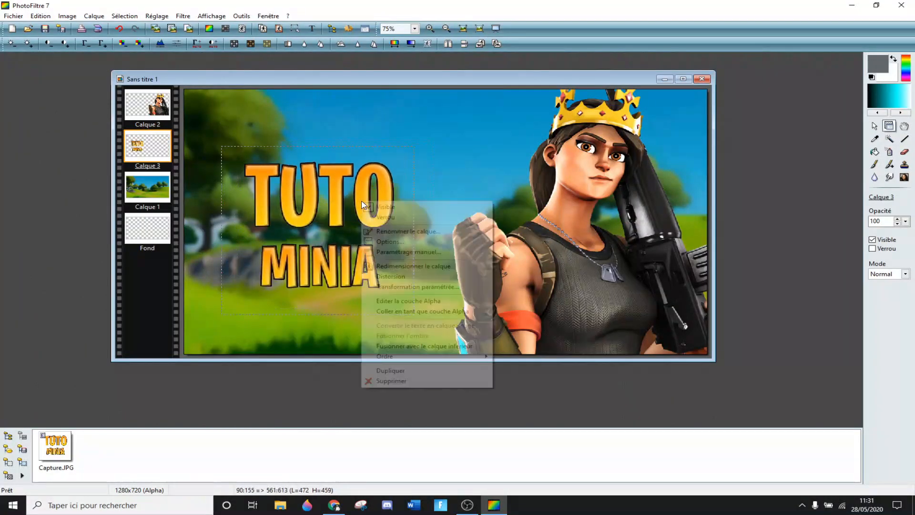
pyautogui.click(405, 266)
pyautogui.moveTo(415, 146); pyautogui.dragTo(430, 131)
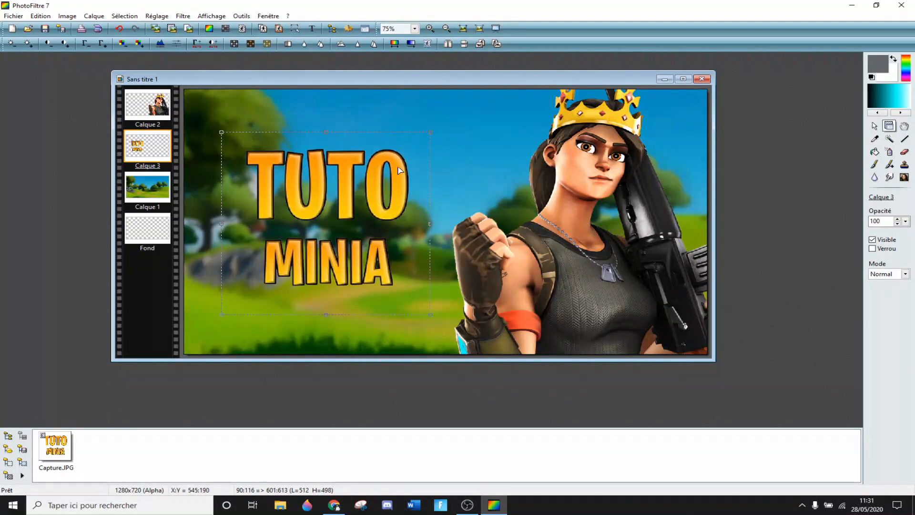
pyautogui.rightClick(368, 184)
pyautogui.moveTo(376, 190); pyautogui.dragTo(375, 184)
pyautogui.click(371, 190)
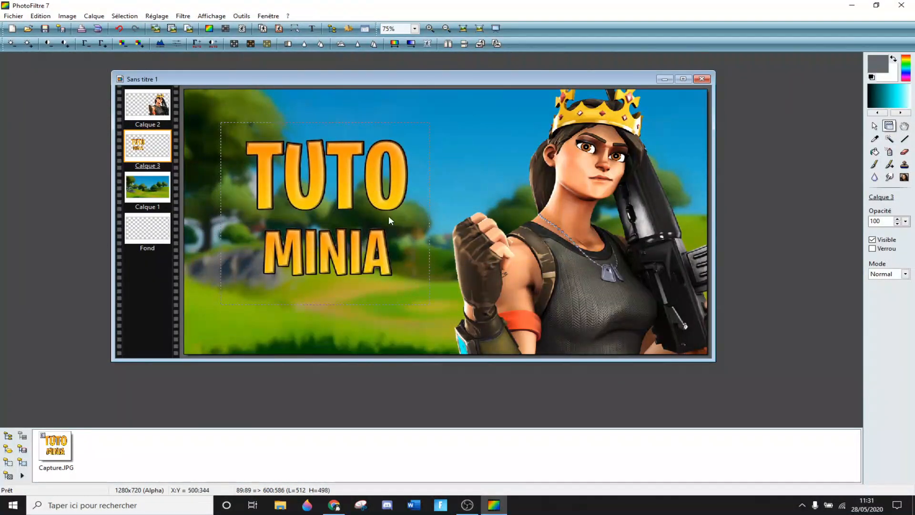
# Rotate the TUTO MINIA title by about -4.5° and scale its layer up to about 666 by 651 pixels with a parametric transformation
pyautogui.rightClick(371, 178)
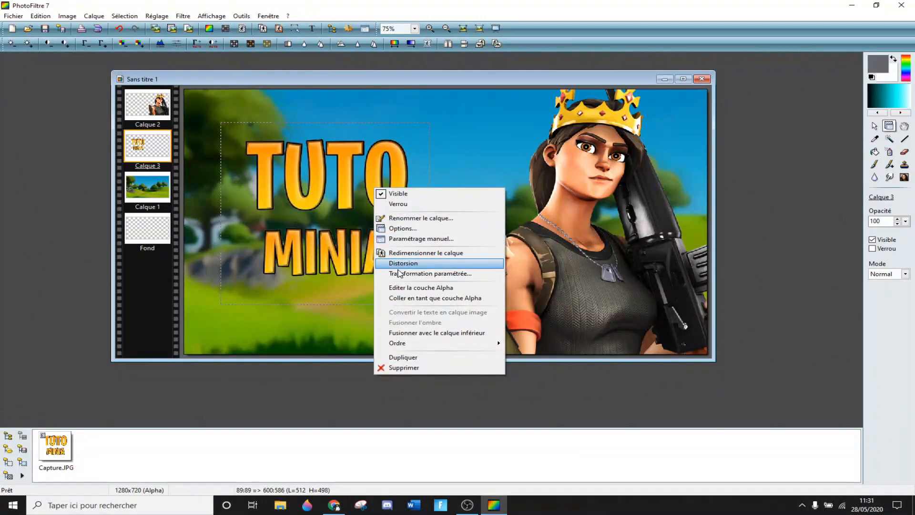
pyautogui.click(399, 273)
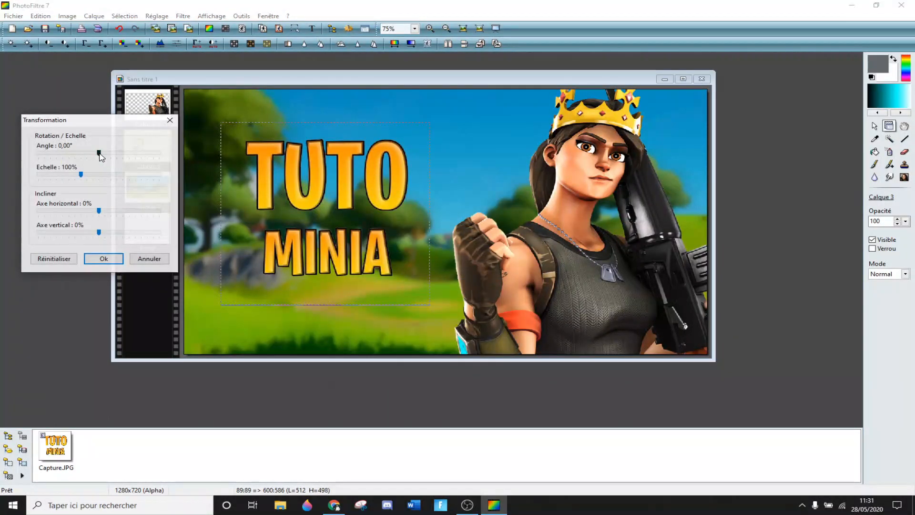
pyautogui.moveTo(81, 176); pyautogui.dragTo(96, 153)
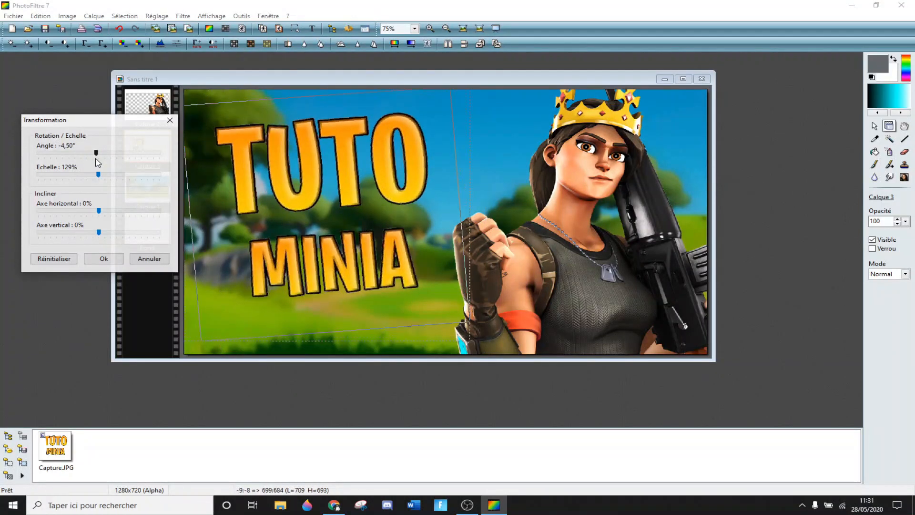
pyautogui.moveTo(99, 232)
pyautogui.mouseDown()
pyautogui.moveTo(111, 234)
pyautogui.moveTo(84, 233)
pyautogui.moveTo(99, 233)
pyautogui.mouseUp()
pyautogui.click(103, 258)
# Erase the light fringe around the M and first I of MINIA on the title layer, using a small eraser
pyautogui.scroll(5, 721, 192)
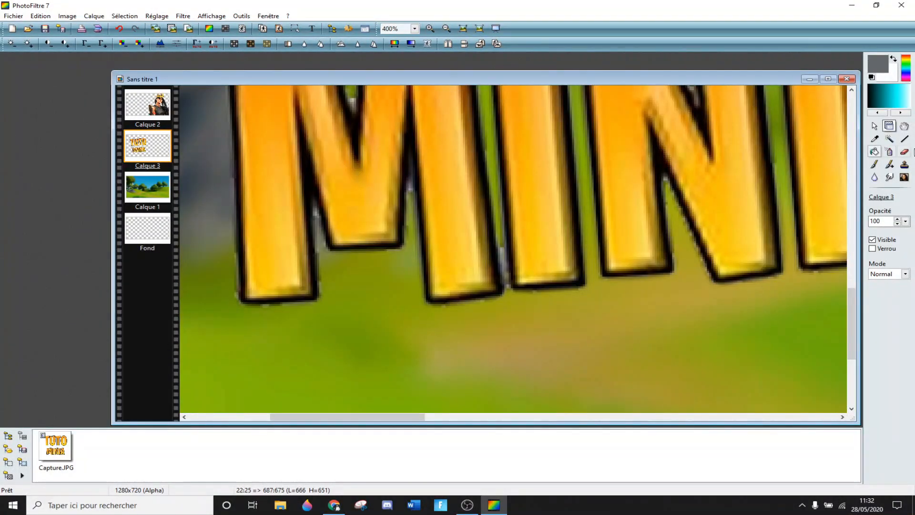
pyautogui.click(904, 152)
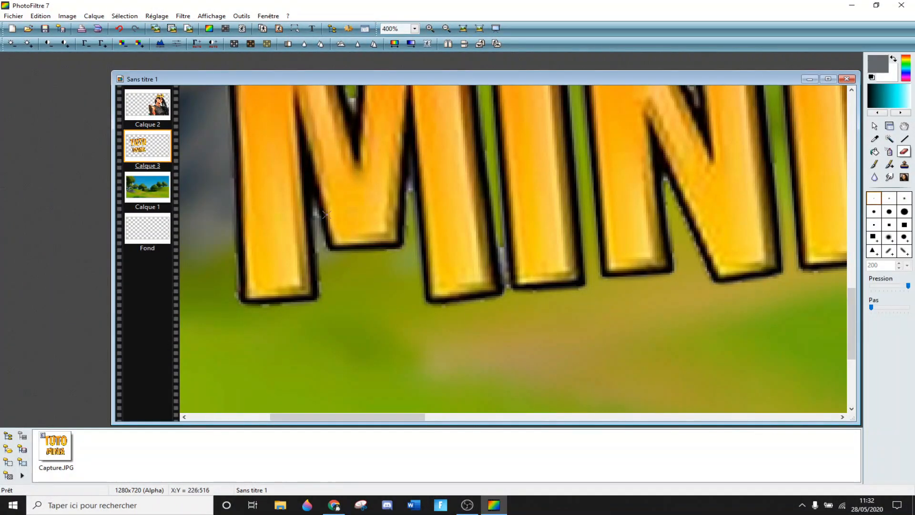
pyautogui.click(889, 197)
pyautogui.moveTo(315, 213); pyautogui.dragTo(321, 239)
pyautogui.moveTo(410, 184); pyautogui.dragTo(412, 214)
pyautogui.moveTo(501, 242); pyautogui.dragTo(505, 289)
pyautogui.moveTo(499, 183); pyautogui.dragTo(493, 257)
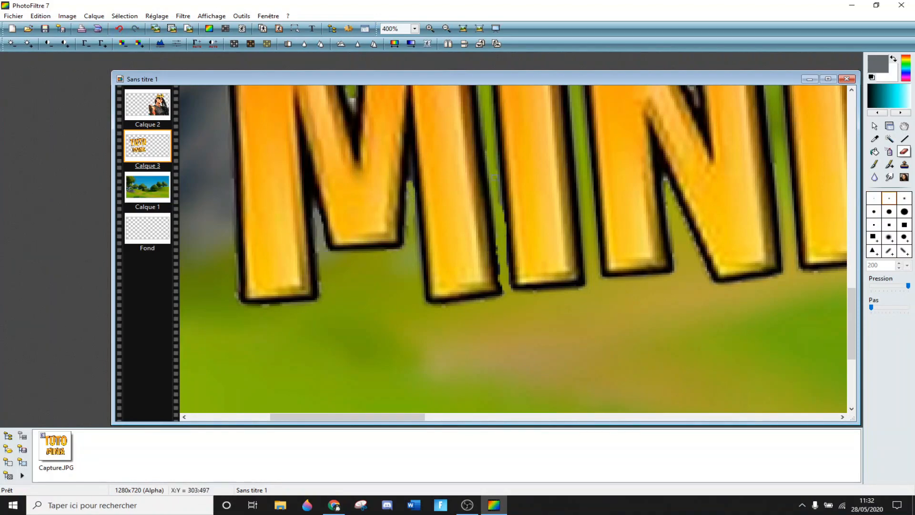
pyautogui.scroll(-1, 417, 312)
pyautogui.scroll(-1, 416, 312)
pyautogui.scroll(2, 636, 334)
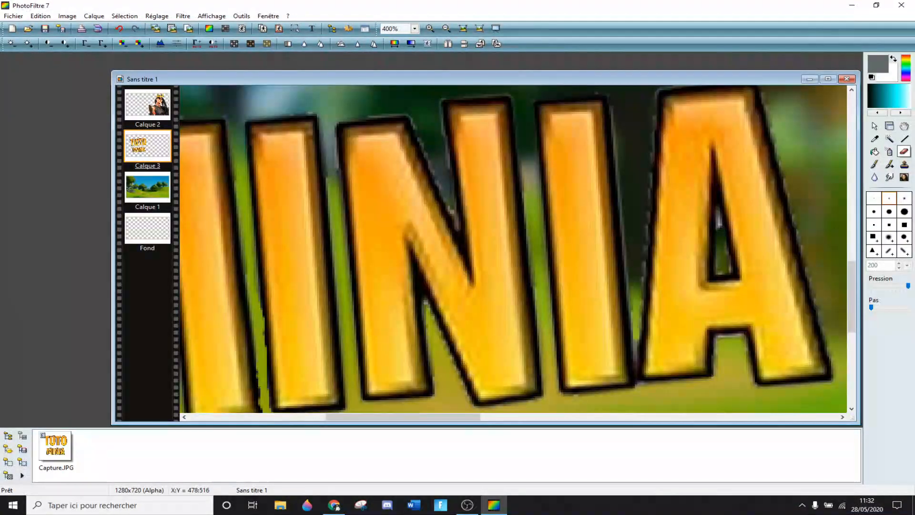
pyautogui.scroll(-5, 763, 190)
pyautogui.click(874, 125)
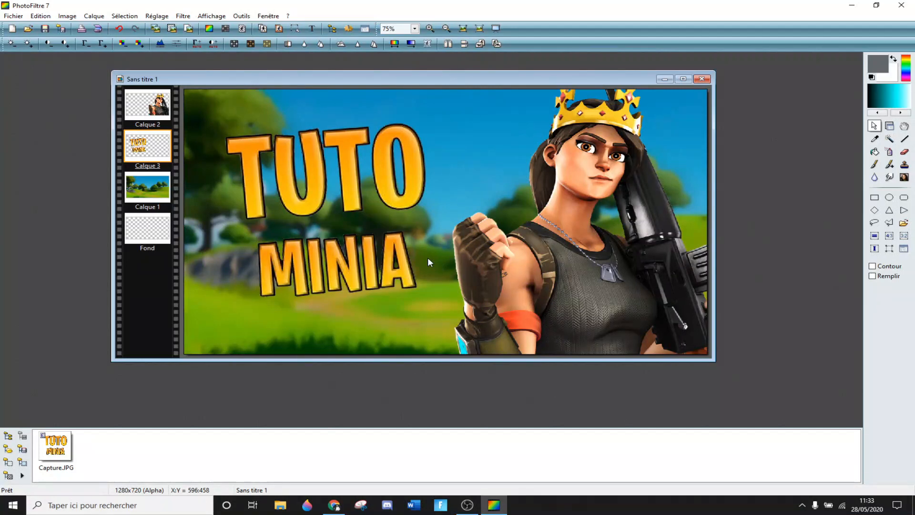
# Browse for an image to open, going to the HeavenCraft, Miniature, Image, Fortnite, Icone folder in the Documents library
pyautogui.click(28, 28)
pyautogui.click(63, 125)
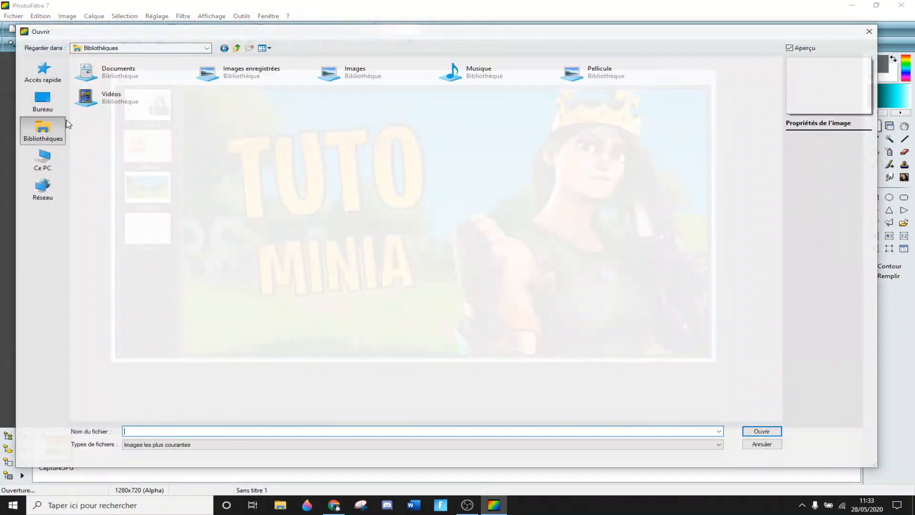
pyautogui.click(109, 75)
pyautogui.doubleClick(157, 70)
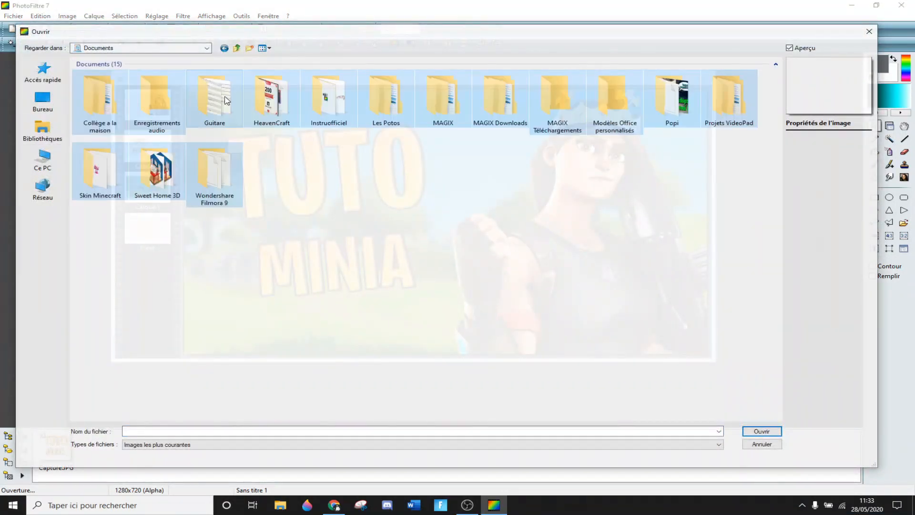
pyautogui.doubleClick(228, 88)
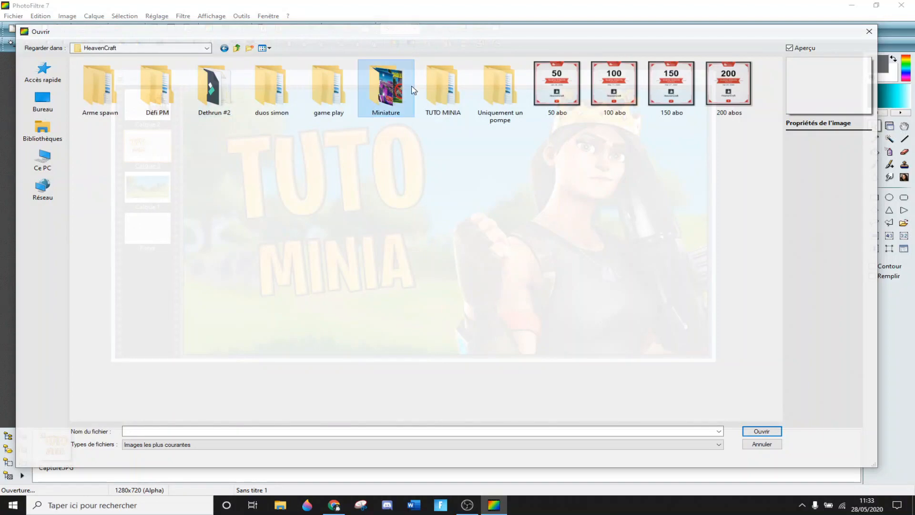
pyautogui.doubleClick(359, 91)
pyautogui.doubleClick(205, 79)
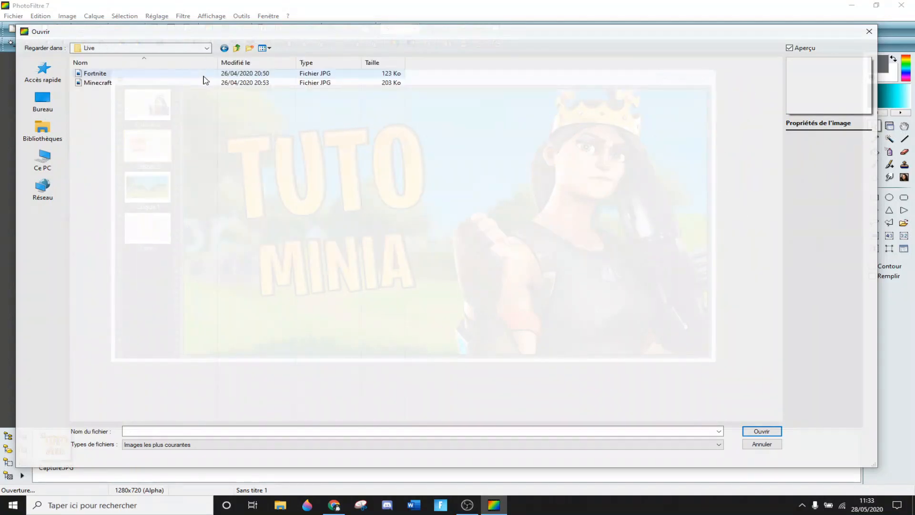
pyautogui.click(224, 48)
pyautogui.doubleClick(156, 88)
pyautogui.click(266, 89)
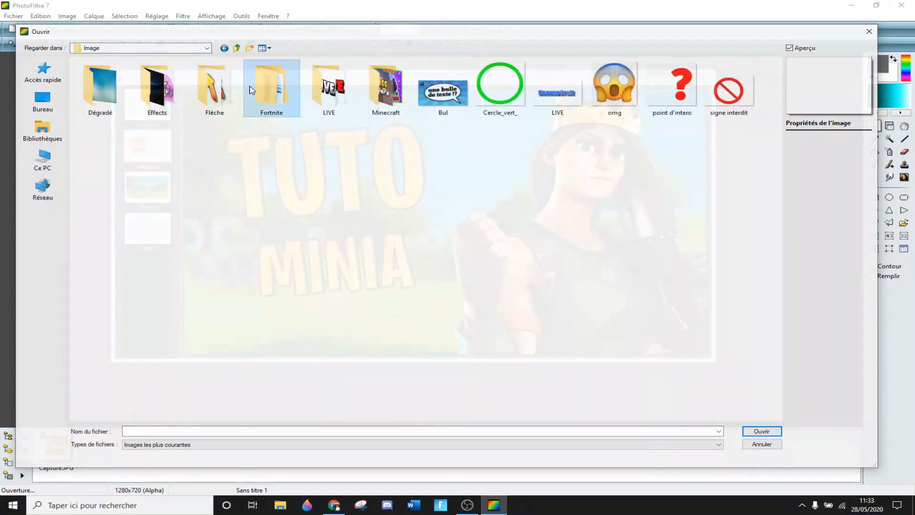
pyautogui.doubleClick(292, 94)
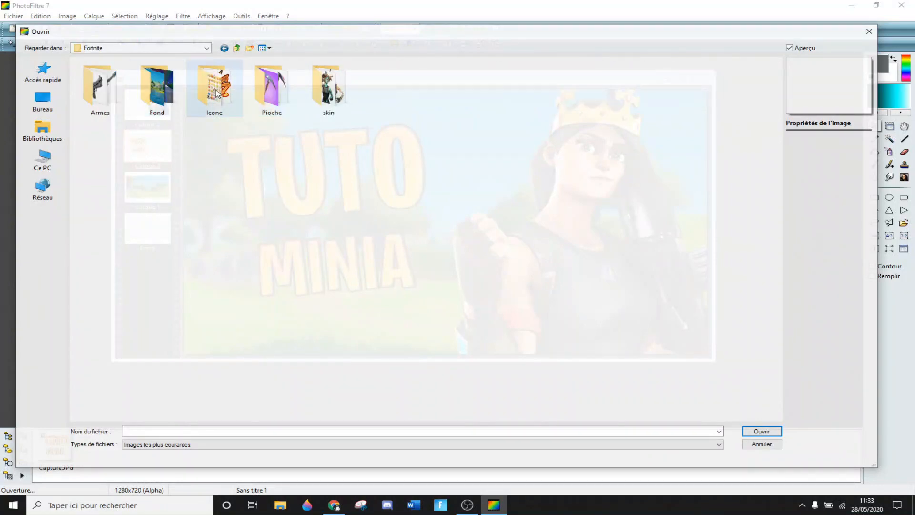
pyautogui.doubleClick(201, 95)
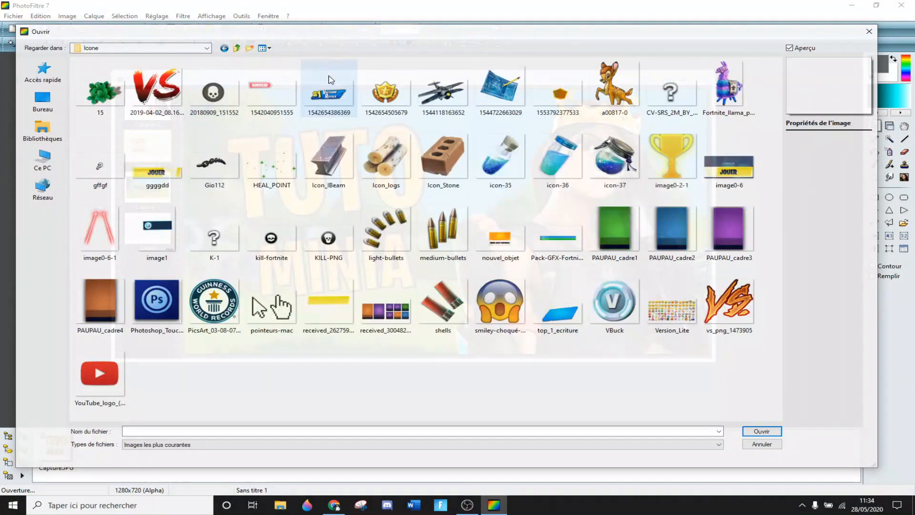
# Display the Icone folder with very large icons and open the blue potion image icon-35
pyautogui.click(268, 48)
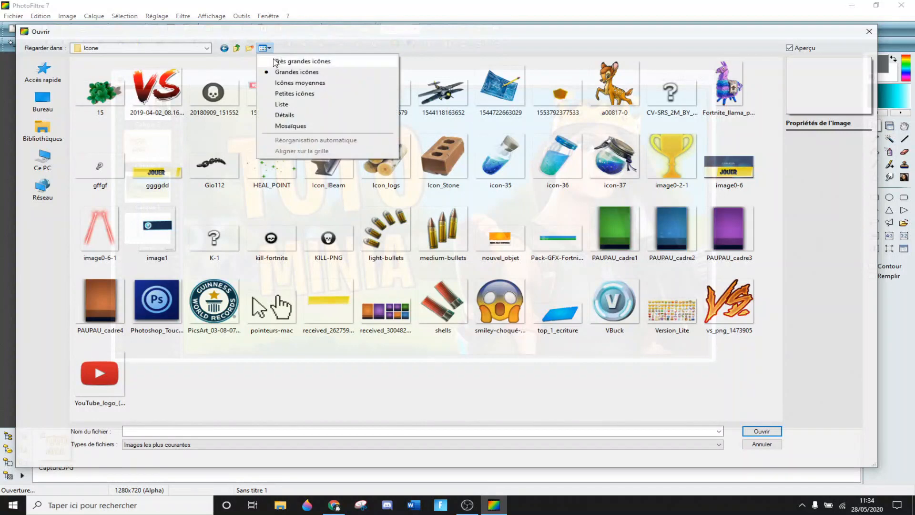
pyautogui.click(286, 61)
pyautogui.scroll(-3, 461, 131)
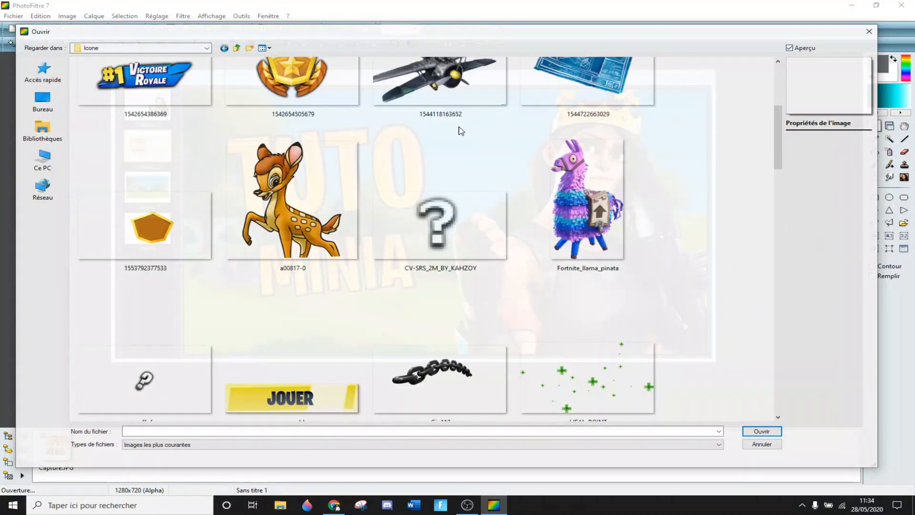
pyautogui.scroll(-9, 461, 128)
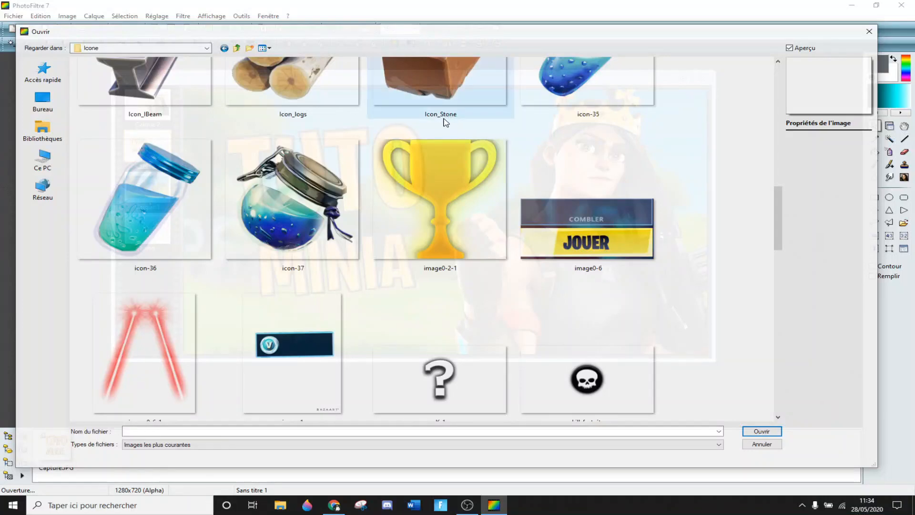
pyautogui.scroll(-5, 446, 123)
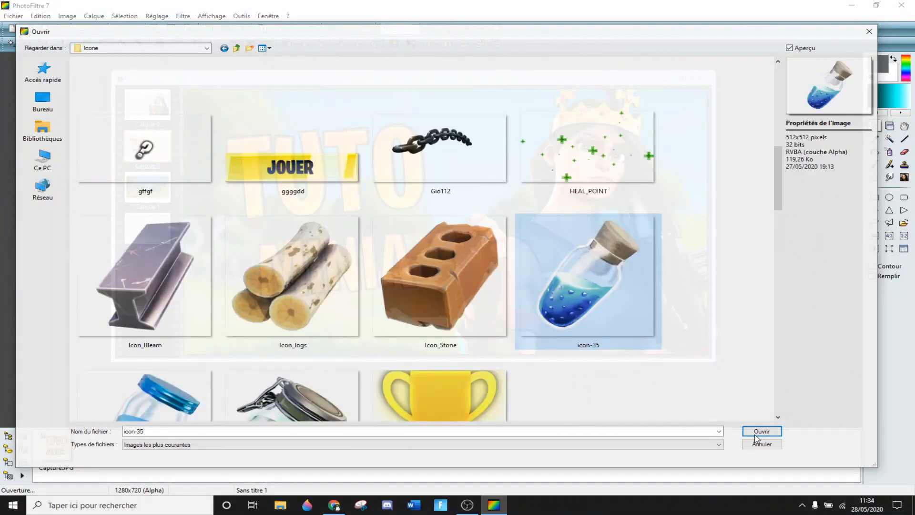
pyautogui.click(757, 432)
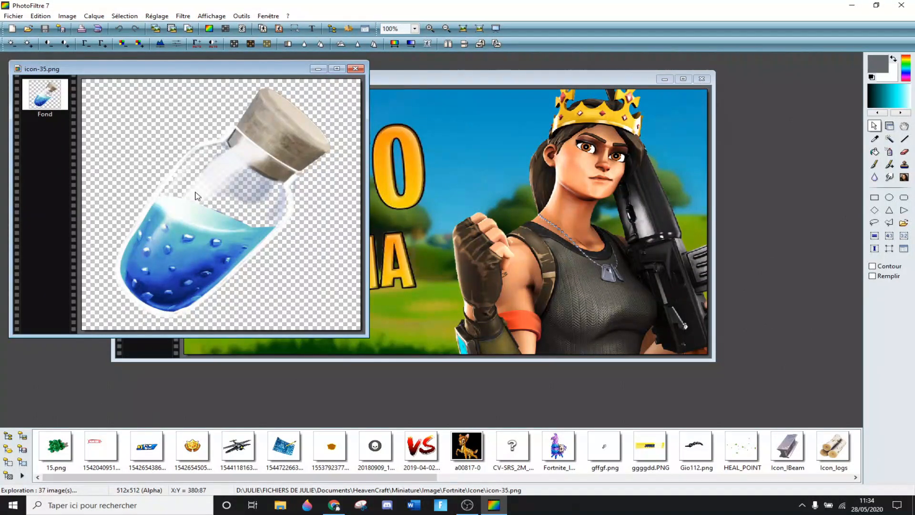
# Copy the icon-35 potion image and paste it into the thumbnail as a new layer
pyautogui.rightClick(222, 230)
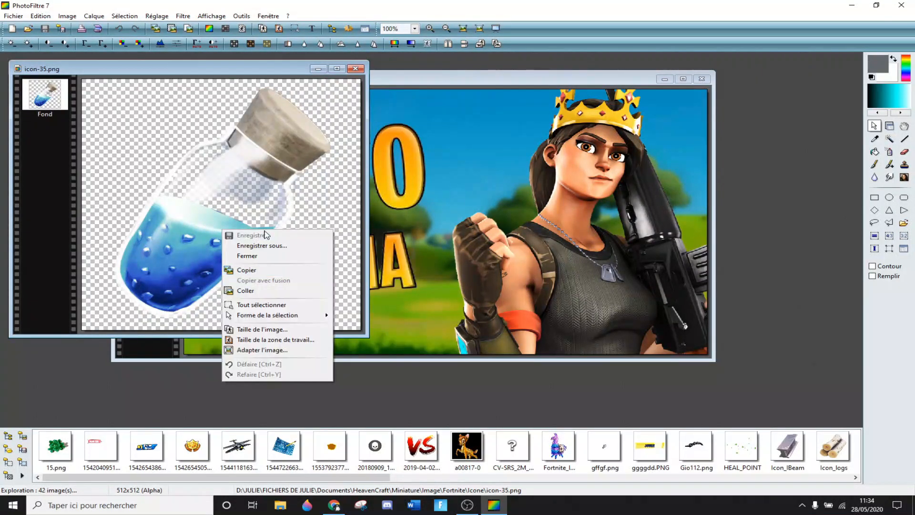
pyautogui.click(246, 270)
pyautogui.rightClick(484, 184)
pyautogui.click(507, 245)
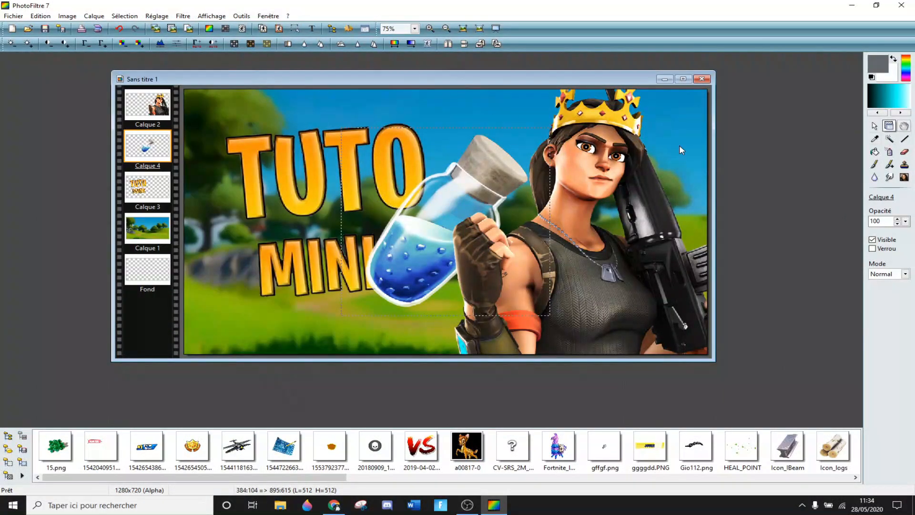
# Shrink the potion layer to about 247 by 247 pixels and place it over the final O of TUTO
pyautogui.moveTo(455, 191); pyautogui.dragTo(481, 179)
pyautogui.rightClick(482, 179)
pyautogui.click(527, 244)
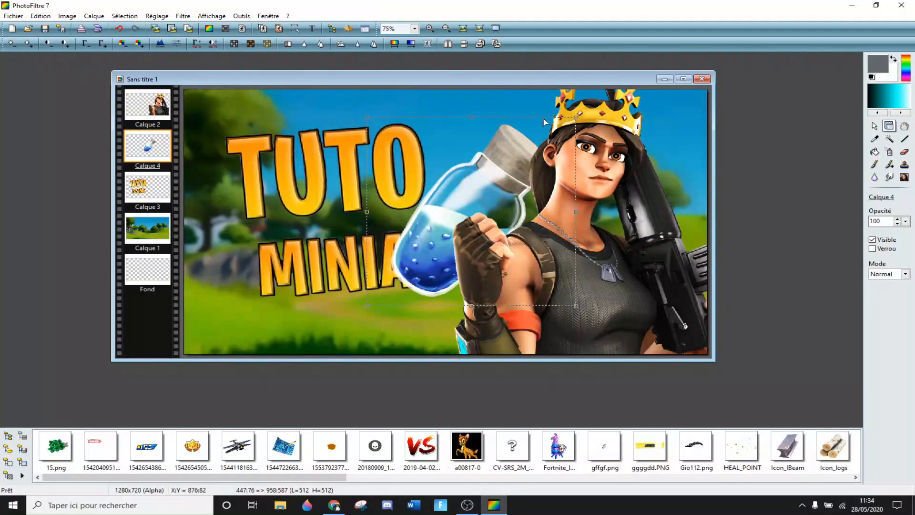
pyautogui.moveTo(575, 118); pyautogui.dragTo(468, 185)
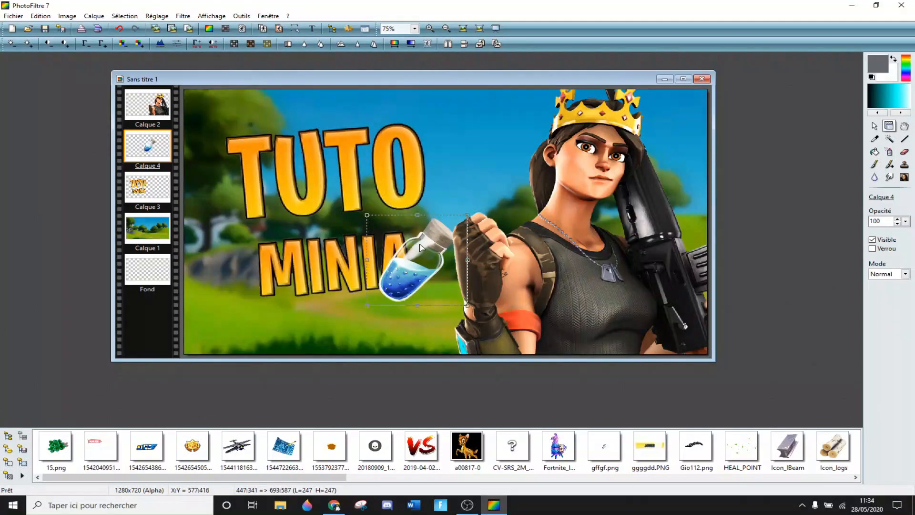
pyautogui.moveTo(429, 250); pyautogui.dragTo(438, 129)
pyautogui.click(875, 127)
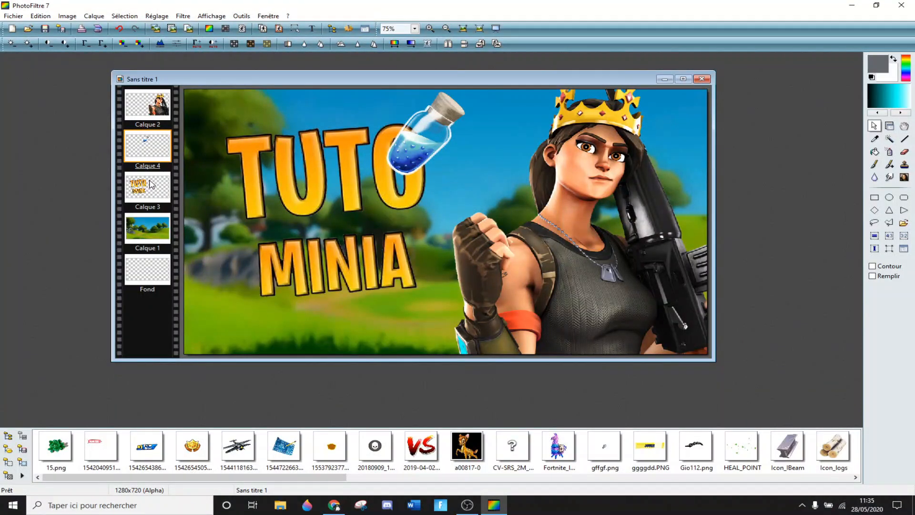
# Add a trial yellow TUTO text layer in Burbank Big Cd Bd at size 161 and delete it
pyautogui.click(312, 28)
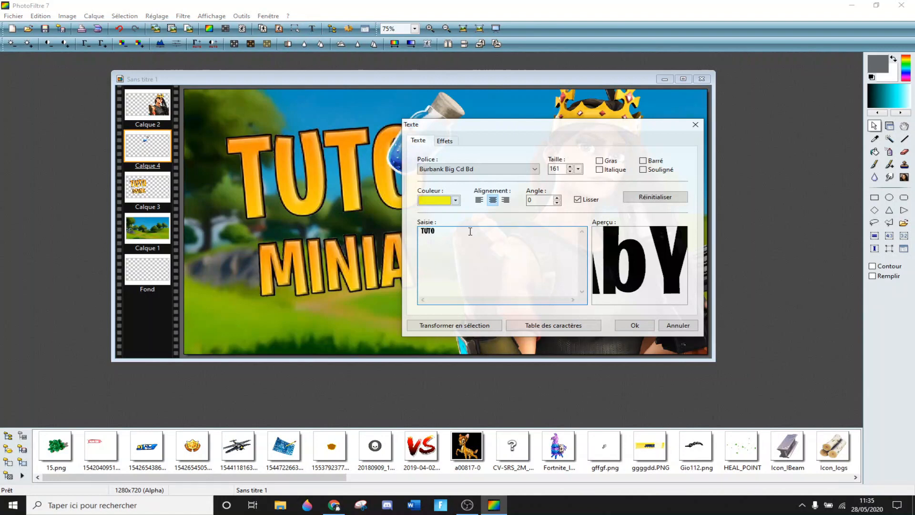
pyautogui.click(634, 325)
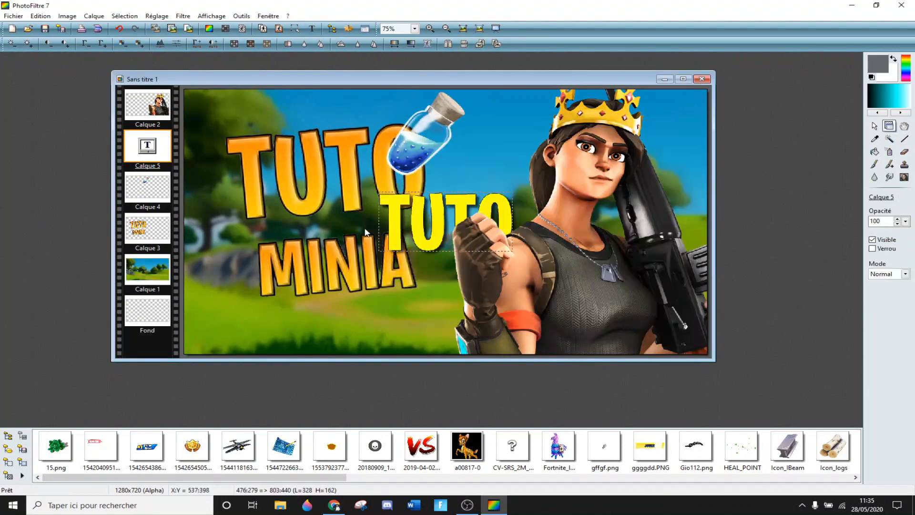
pyautogui.rightClick(149, 148)
pyautogui.click(200, 322)
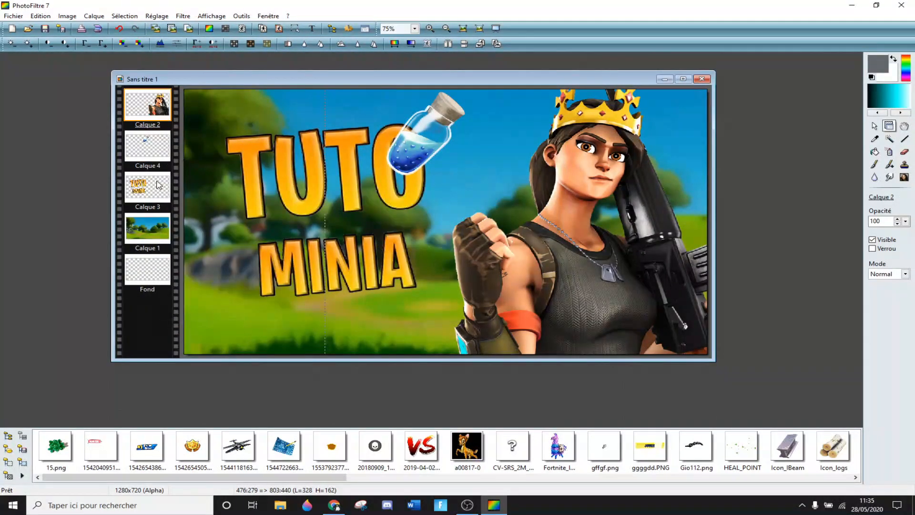
# Move the potion layer beneath the TUTO MINIA title layer in the stacking order
pyautogui.click(146, 149)
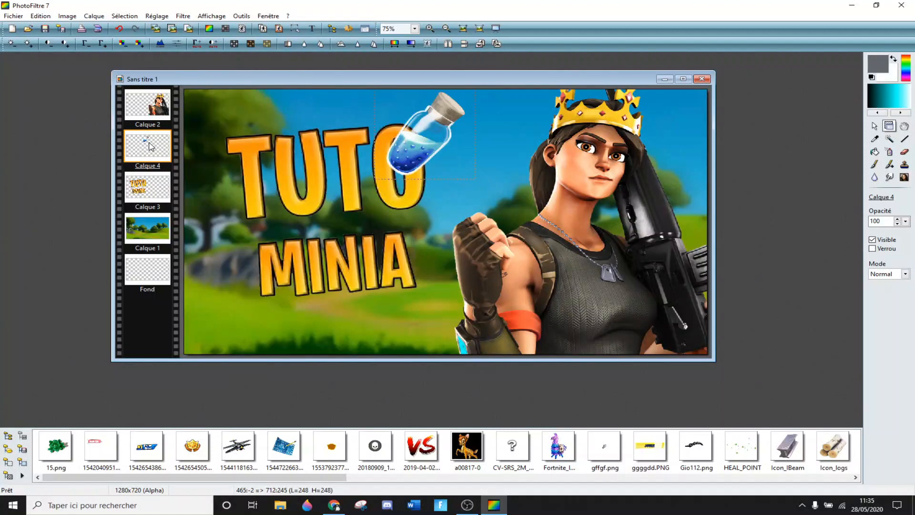
pyautogui.moveTo(149, 148); pyautogui.dragTo(158, 197)
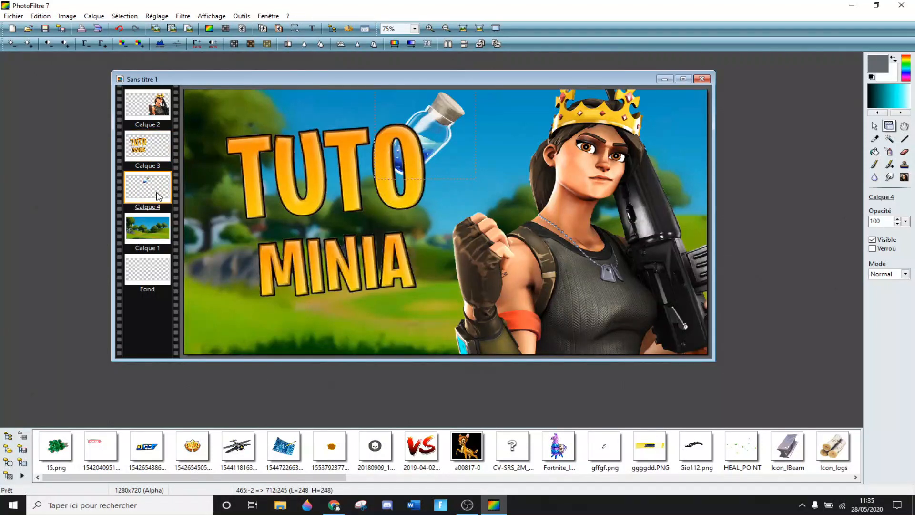
pyautogui.scroll(3, 435, 124)
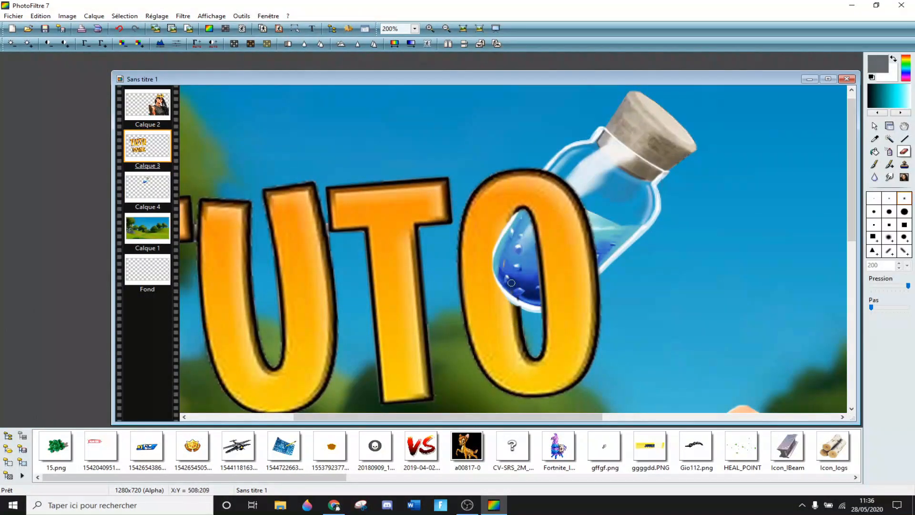
pyautogui.scroll(-3, 506, 266)
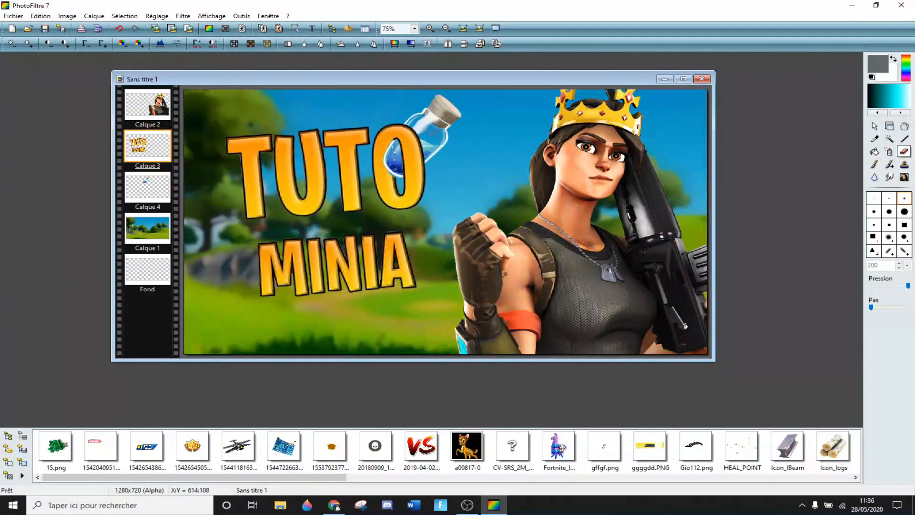
# Retouch the inner edge of the final O of TUTO with a small brush, using sampled orange #FCA019 and near-black
pyautogui.scroll(3, 506, 266)
pyautogui.scroll(1, 729, 245)
pyautogui.scroll(2, 461, 177)
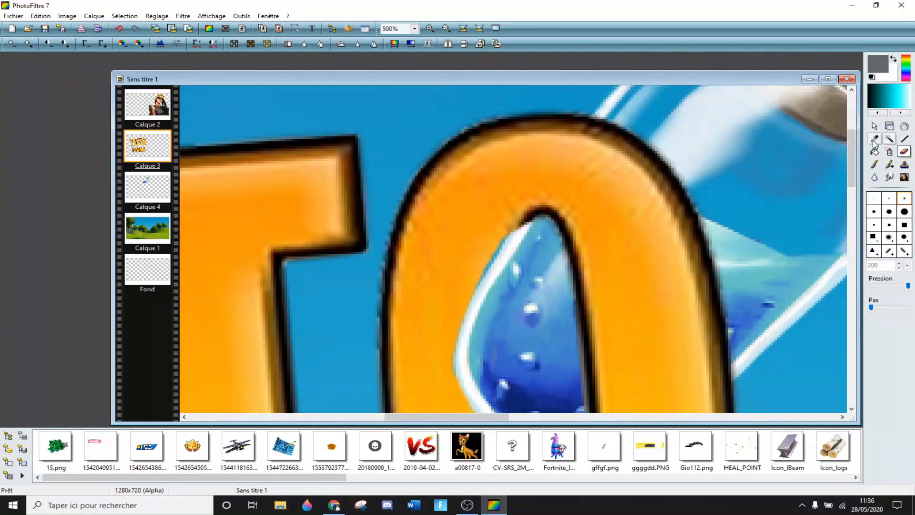
pyautogui.click(875, 139)
pyautogui.click(482, 243)
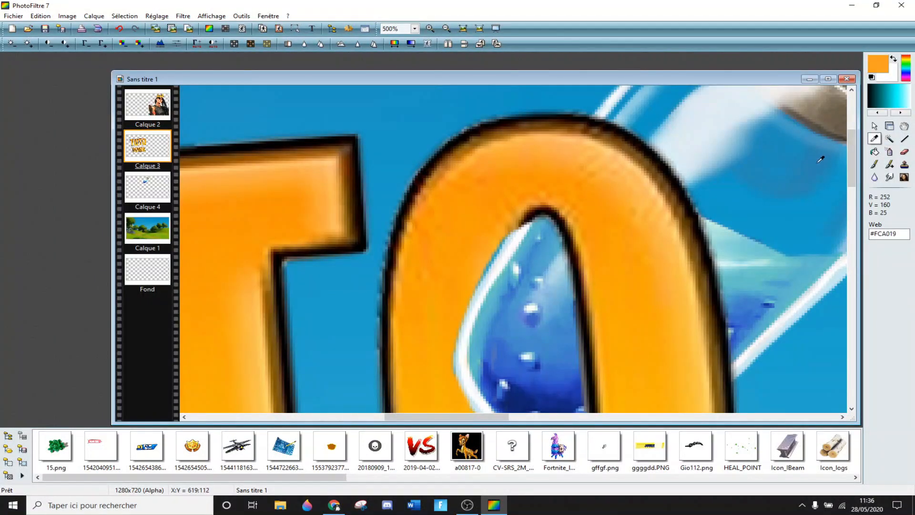
pyautogui.click(874, 164)
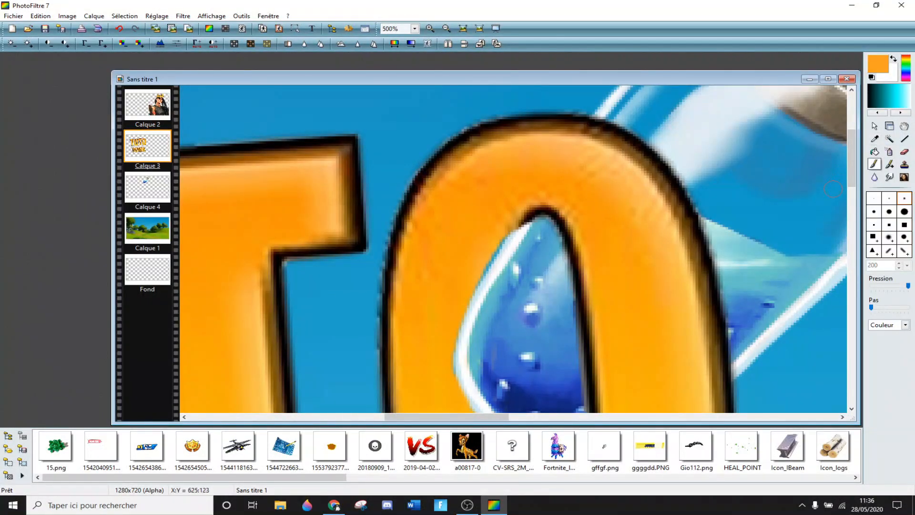
pyautogui.click(888, 198)
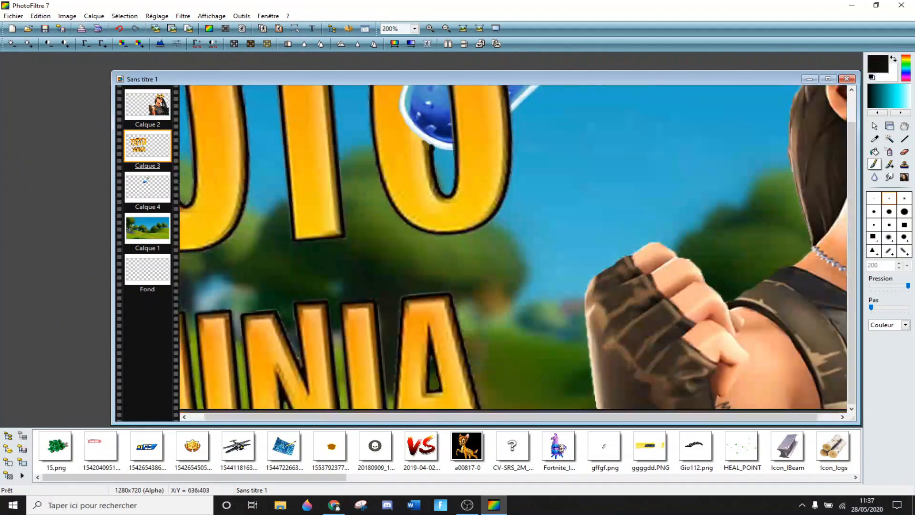
pyautogui.scroll(-1, 533, 264)
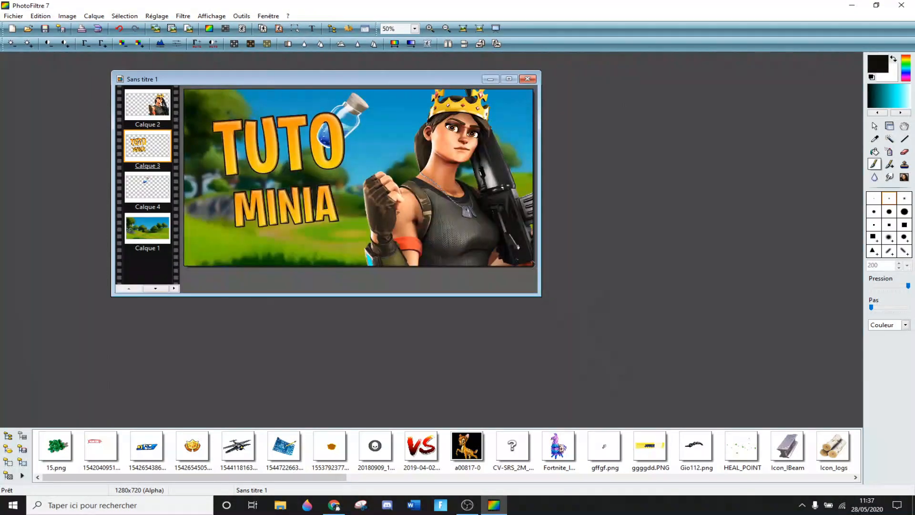
pyautogui.click(874, 126)
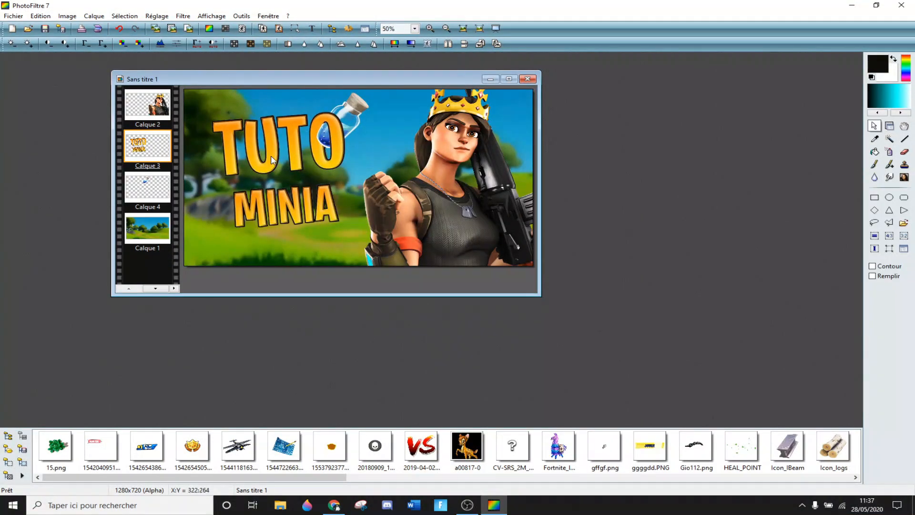
pyautogui.scroll(1, 360, 172)
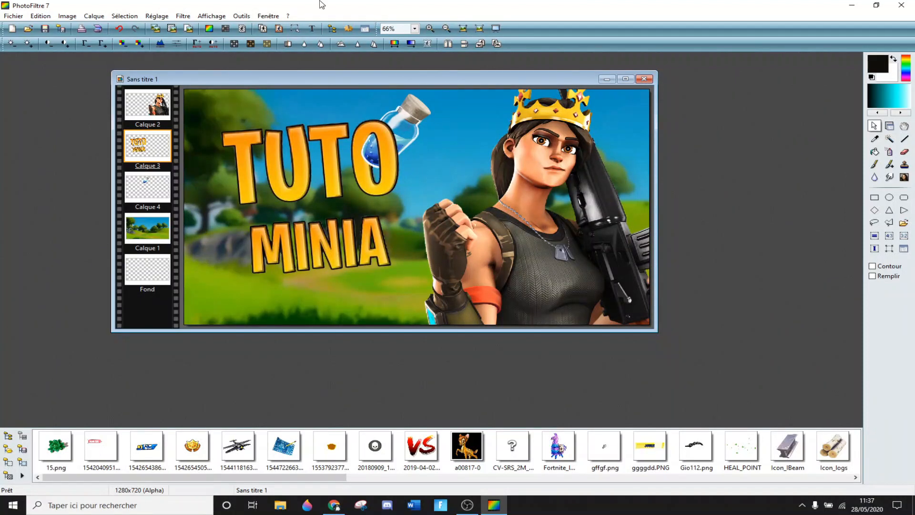
# Undo the retouching of the O and the potion layer's placement beneath the title
pyautogui.click(118, 30)
pyautogui.click(119, 30)
pyautogui.click(118, 29)
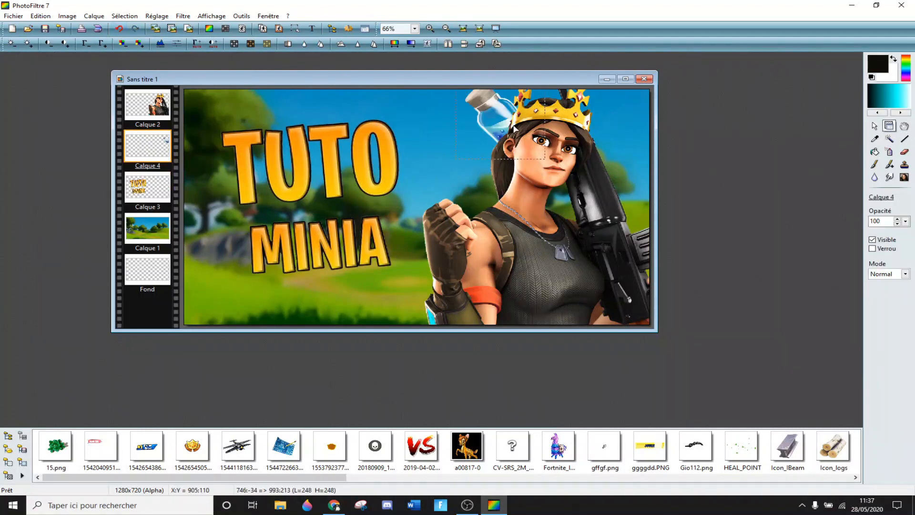
# Shift the flipped potion beside the character's crown so its layer's upper-left corner sits at about 736, -34
pyautogui.moveTo(515, 129); pyautogui.dragTo(508, 132)
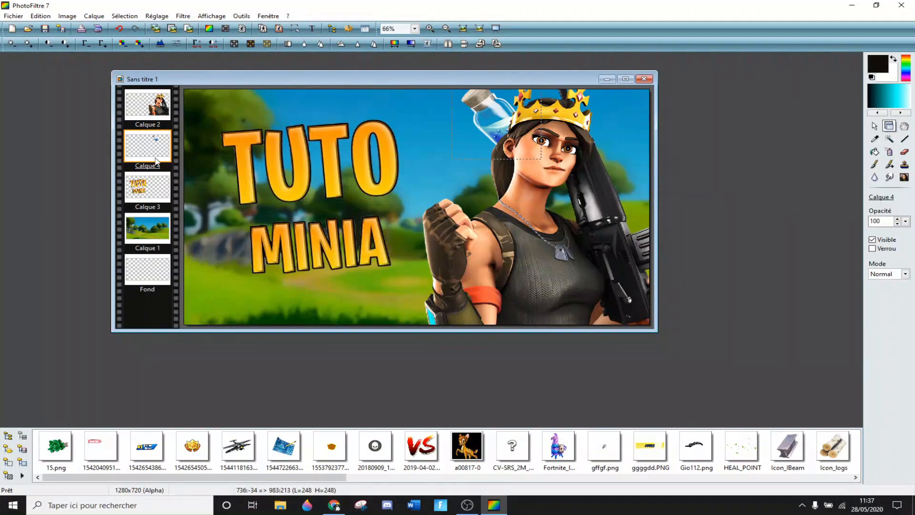
# Bring the potion layer above the character layer, and return it beneath the character in the stacking order
pyautogui.moveTo(156, 132); pyautogui.dragTo(163, 108)
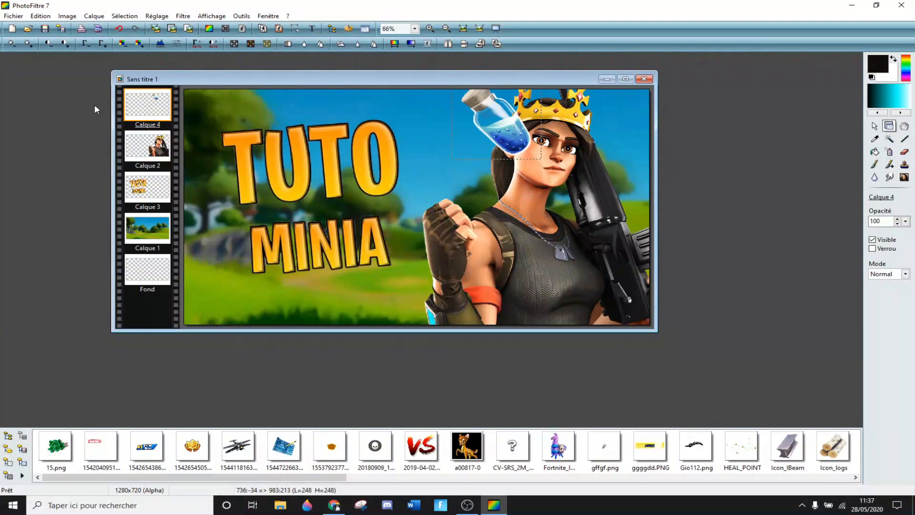
pyautogui.moveTo(149, 150); pyautogui.dragTo(149, 150)
pyautogui.click(874, 125)
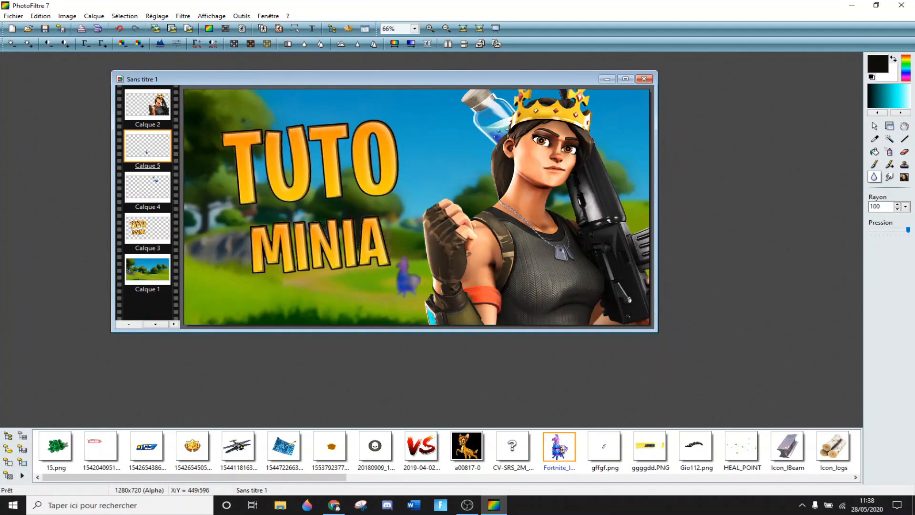
# Move the small blurred llama slightly upward beside the word MINIA
pyautogui.click(875, 125)
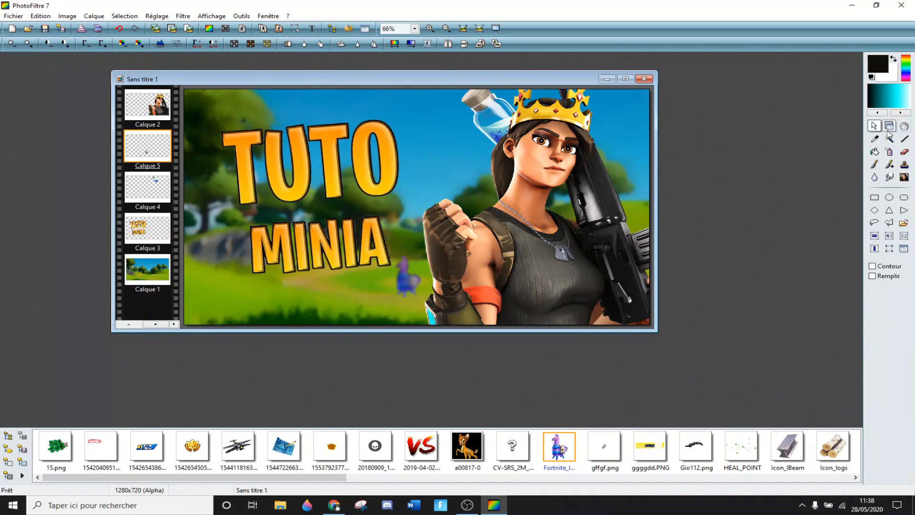
pyautogui.click(890, 125)
pyautogui.moveTo(415, 287); pyautogui.dragTo(417, 258)
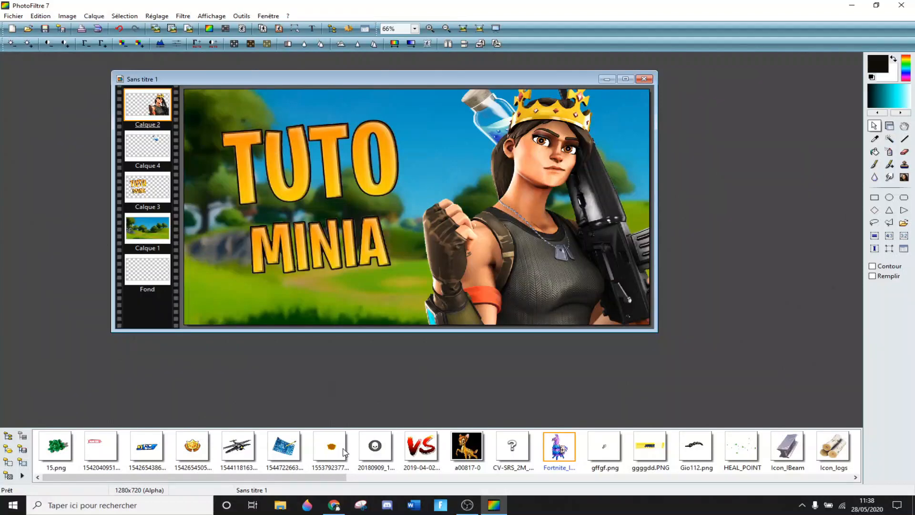
# Switch to Chrome, look at the Fortnite *CHAPTER 2* Backgrounds! Drive folder, and close it and the MediaFire GFX pack page
pyautogui.click(333, 505)
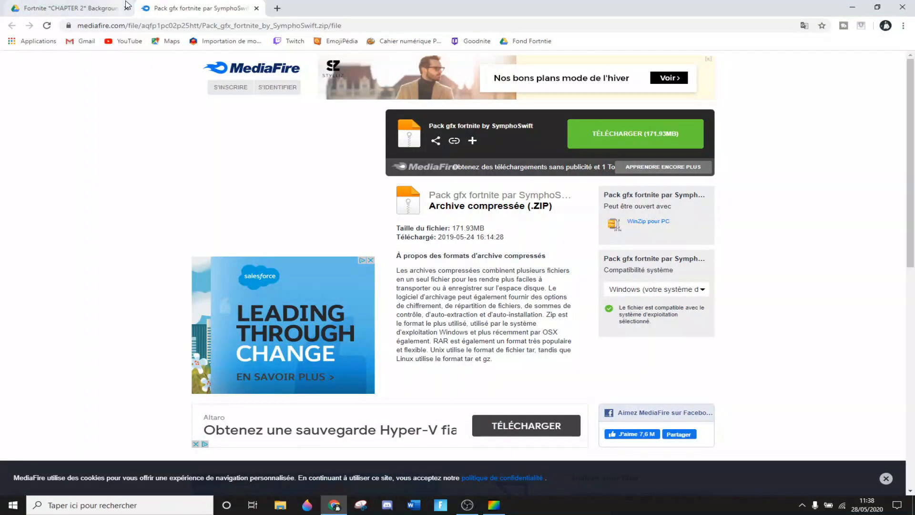
pyautogui.click(43, 7)
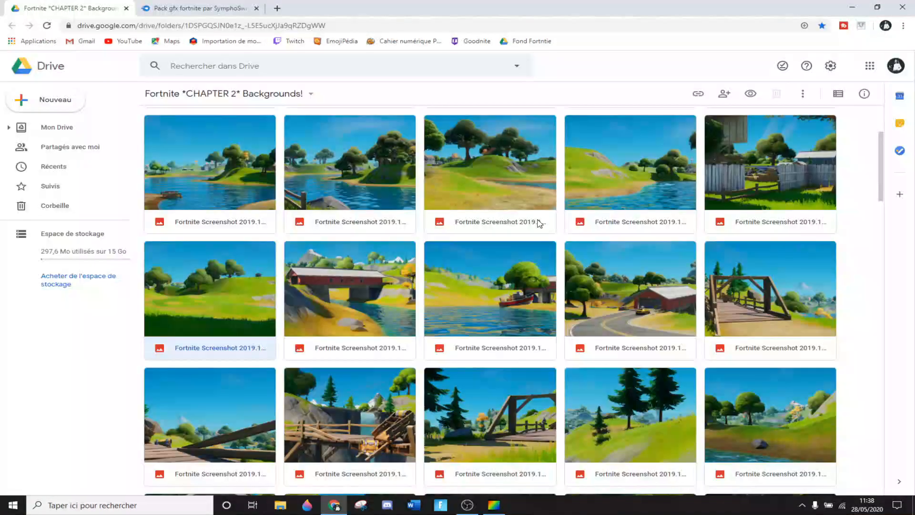
pyautogui.click(125, 9)
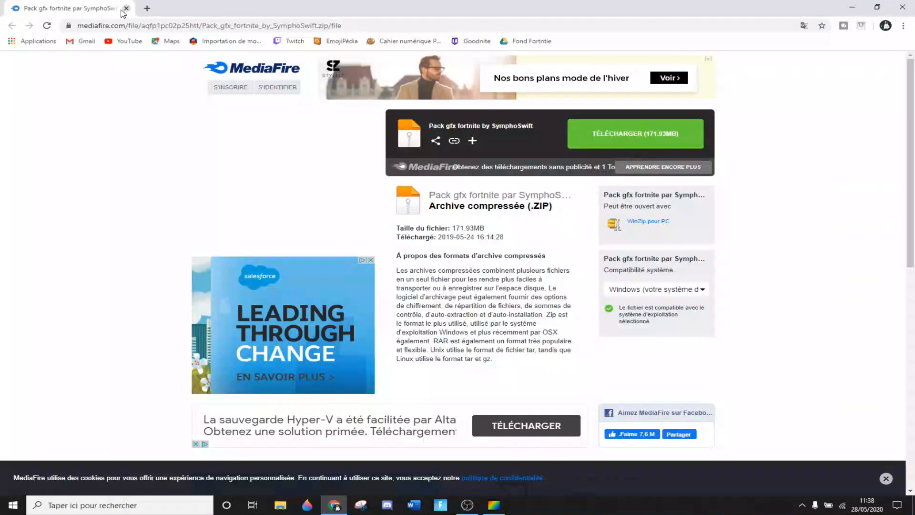
pyautogui.click(126, 9)
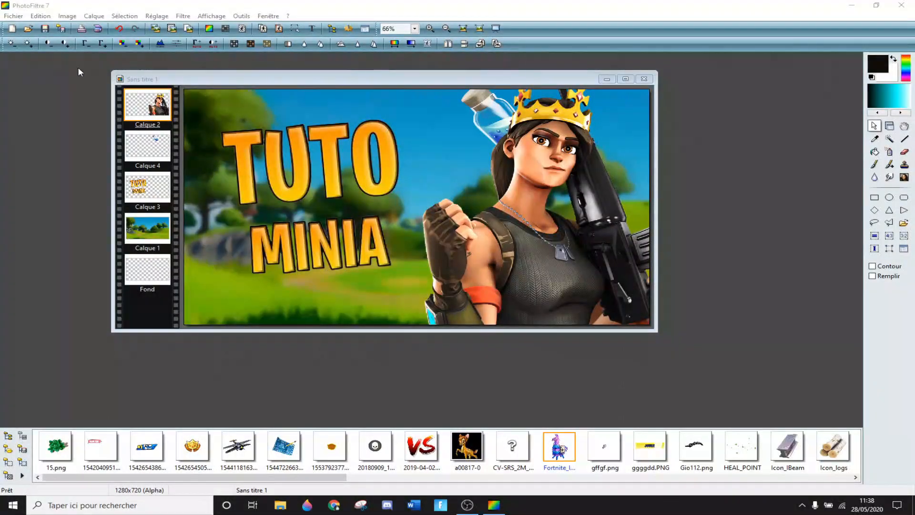
# Open the contour image from the Effects folder inside the desktop's Miniature folder
pyautogui.click(29, 29)
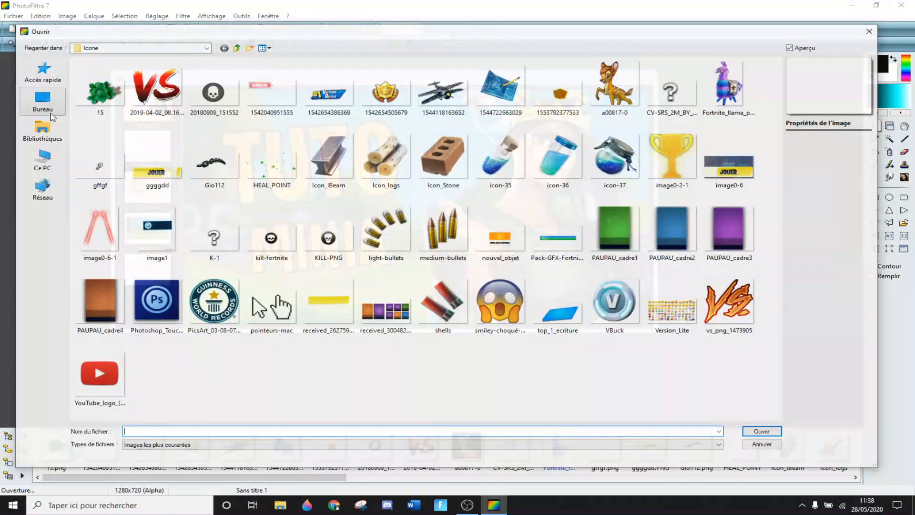
pyautogui.click(45, 127)
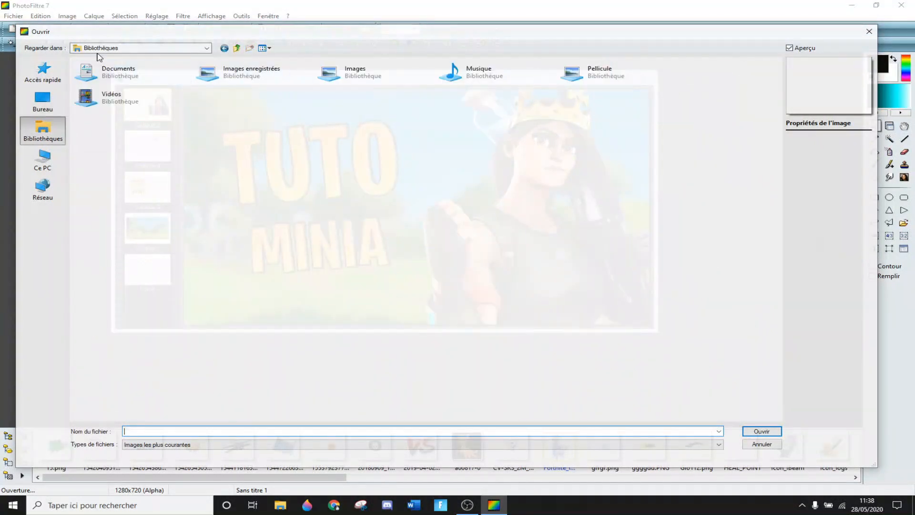
pyautogui.click(43, 100)
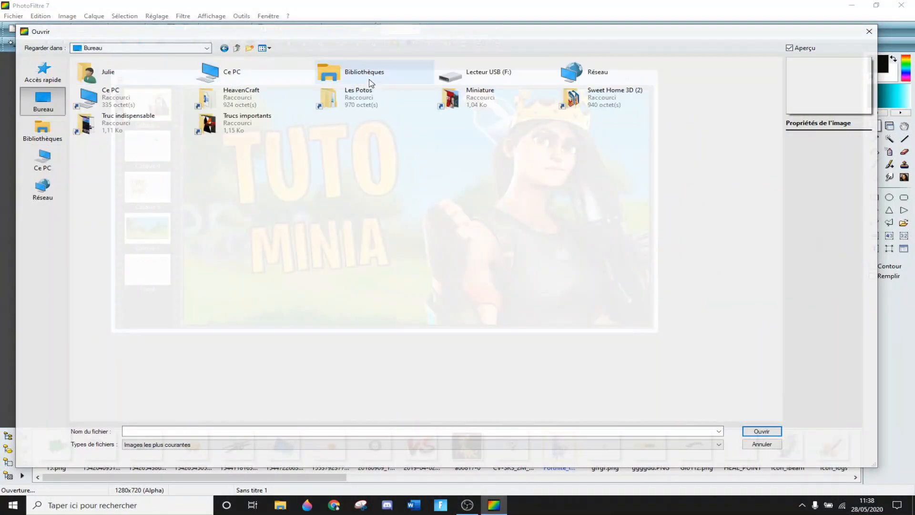
pyautogui.doubleClick(479, 102)
pyautogui.doubleClick(260, 90)
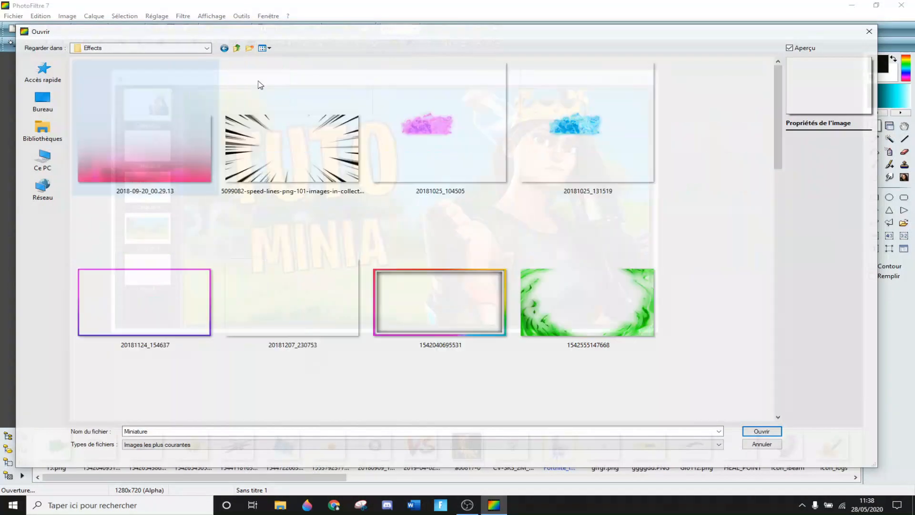
pyautogui.scroll(-3, 333, 166)
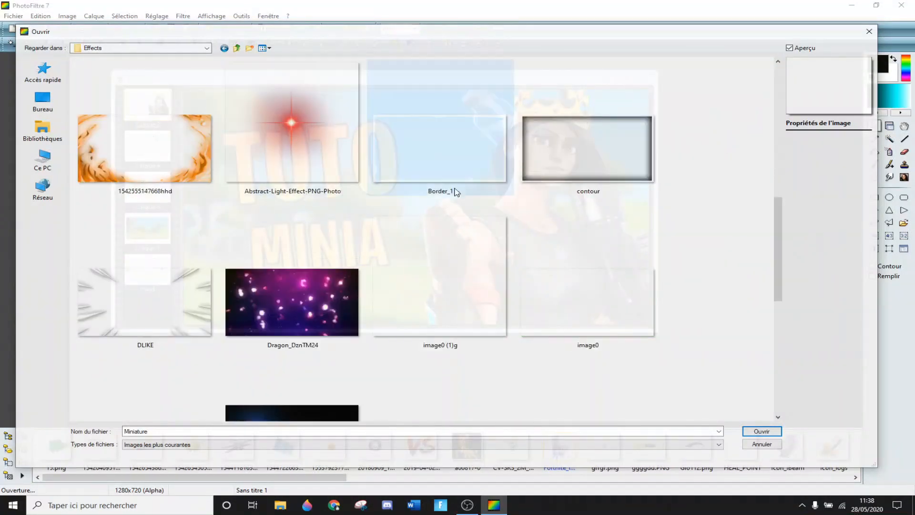
pyautogui.click(540, 168)
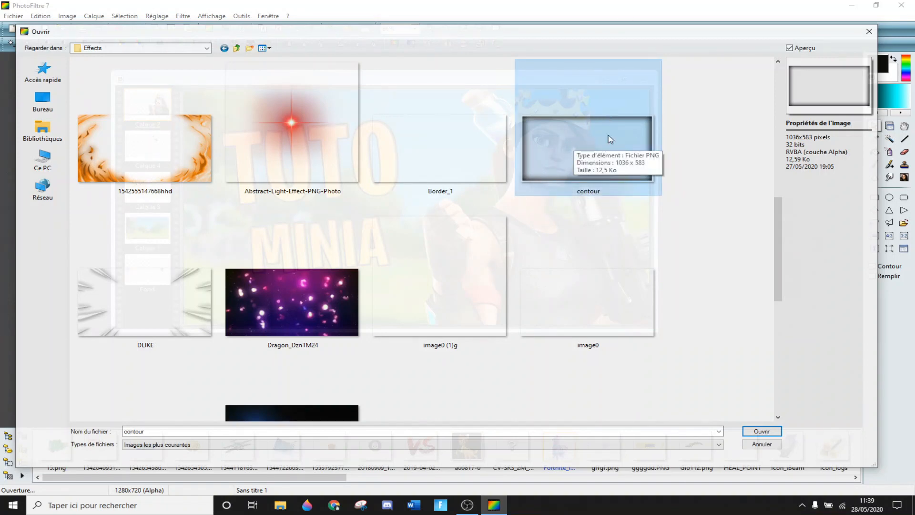
pyautogui.click(762, 431)
# Copy the whole contour frame, paste it into the thumbnail as a new layer, and close contour.png
pyautogui.hotkey('ctrl', 'a')
pyautogui.rightClick(311, 170)
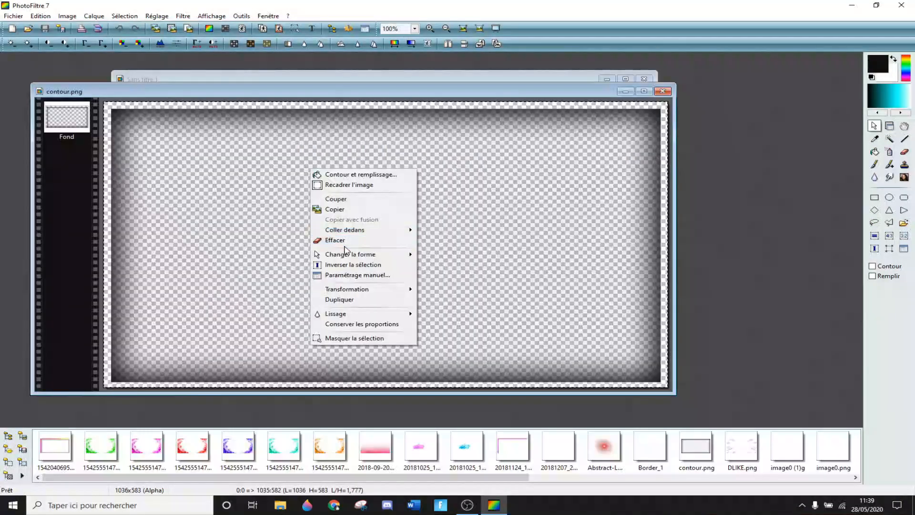
pyautogui.click(351, 210)
pyautogui.click(391, 78)
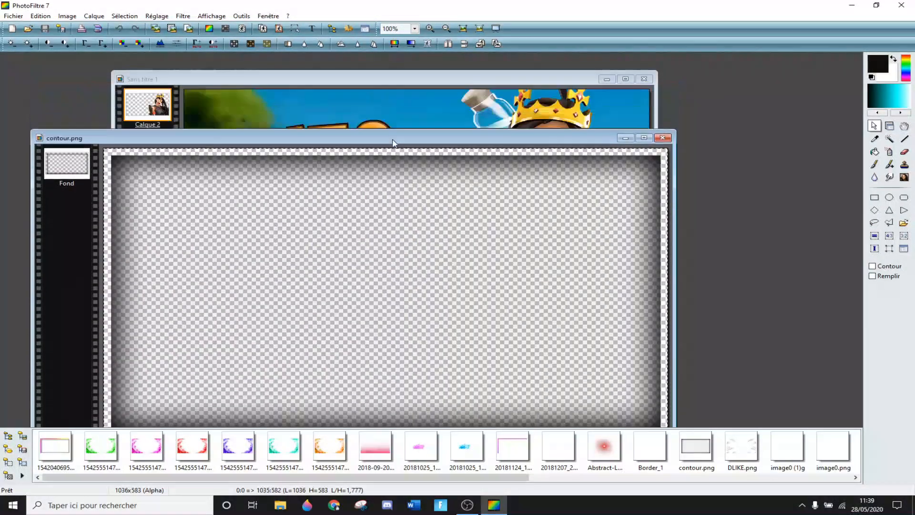
pyautogui.rightClick(379, 109)
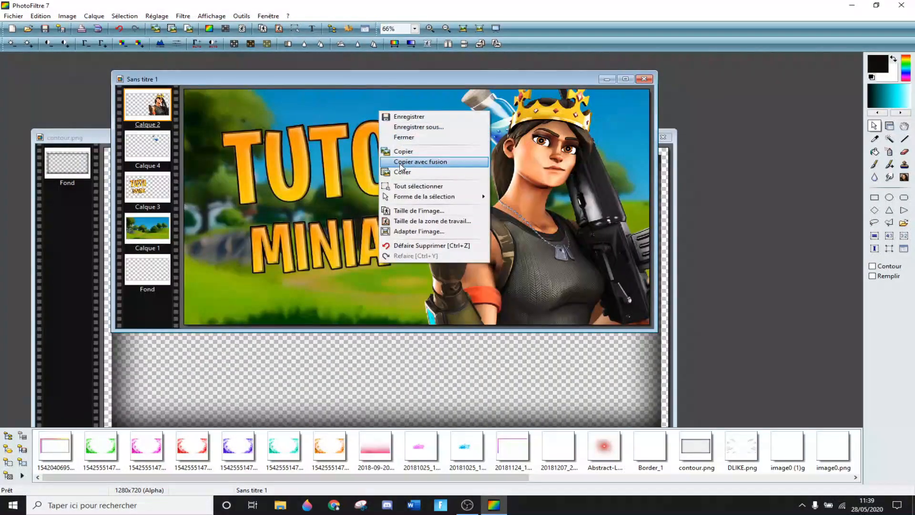
pyautogui.click(401, 173)
pyautogui.click(284, 405)
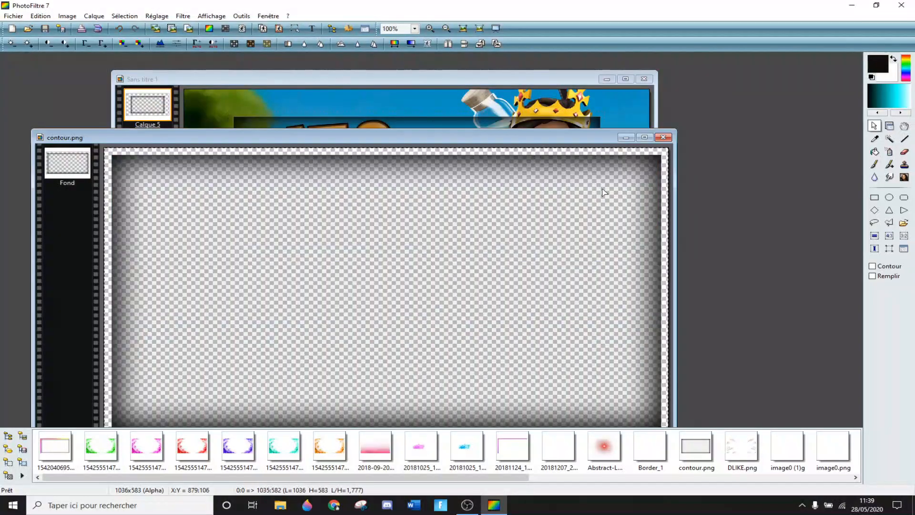
pyautogui.click(663, 136)
# Move the contour frame layer's upper-left corner to 1, 0 and resize it to 1281 by 721 pixels to cover the canvas
pyautogui.click(889, 127)
pyautogui.moveTo(400, 176); pyautogui.dragTo(367, 164)
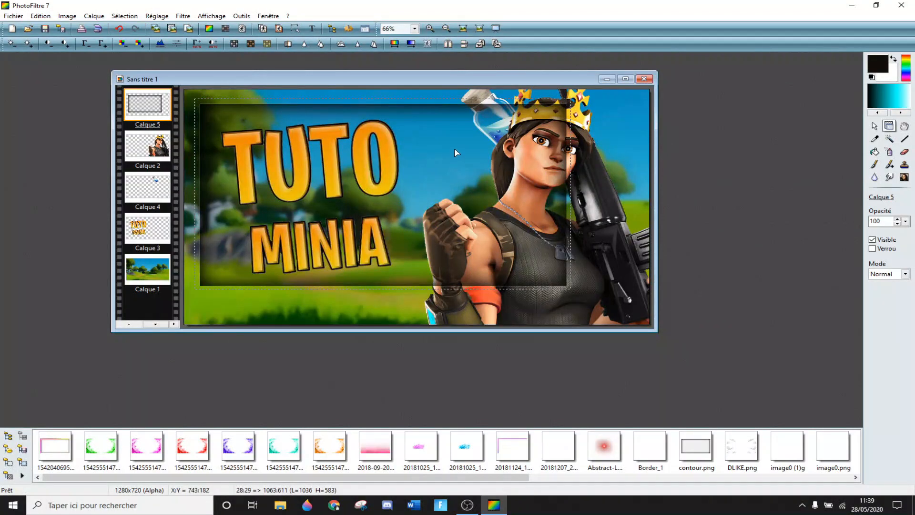
pyautogui.moveTo(464, 158); pyautogui.dragTo(454, 149)
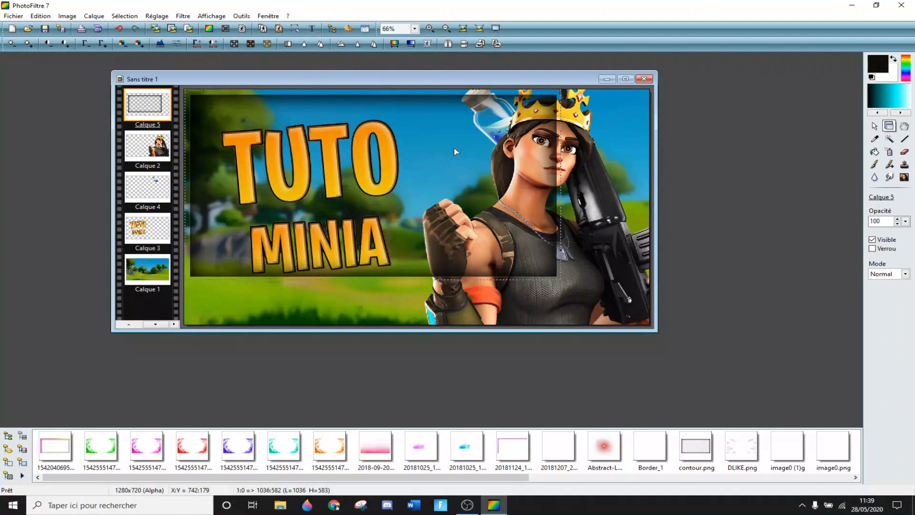
pyautogui.rightClick(454, 146)
pyautogui.click(490, 213)
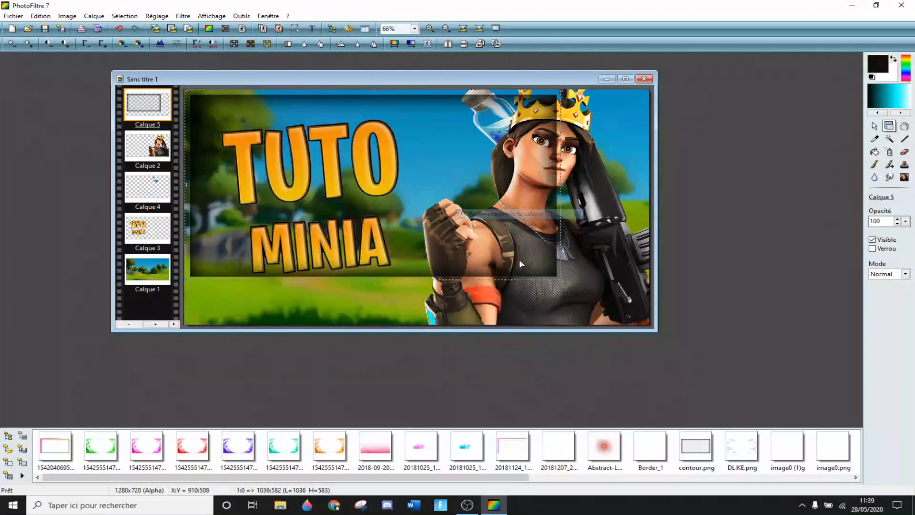
pyautogui.moveTo(560, 280); pyautogui.dragTo(656, 329)
pyautogui.rightClick(490, 224)
pyautogui.click(516, 231)
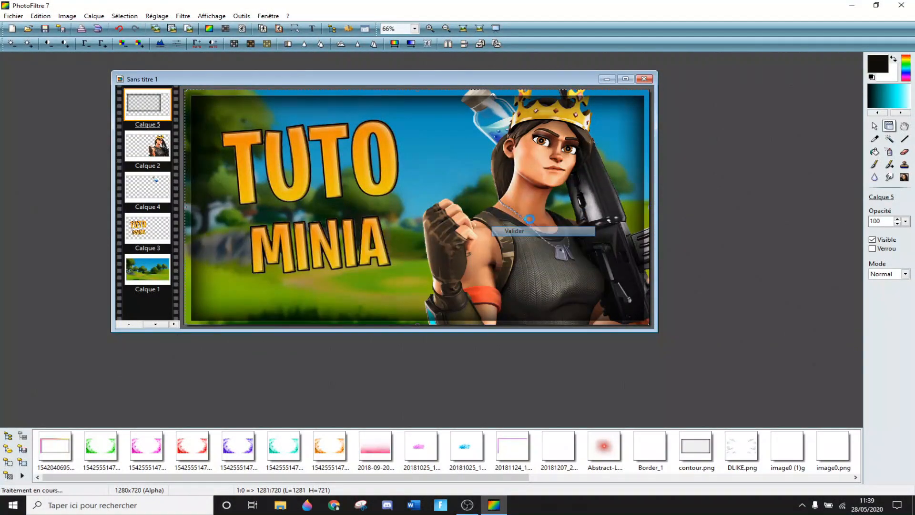
pyautogui.click(874, 125)
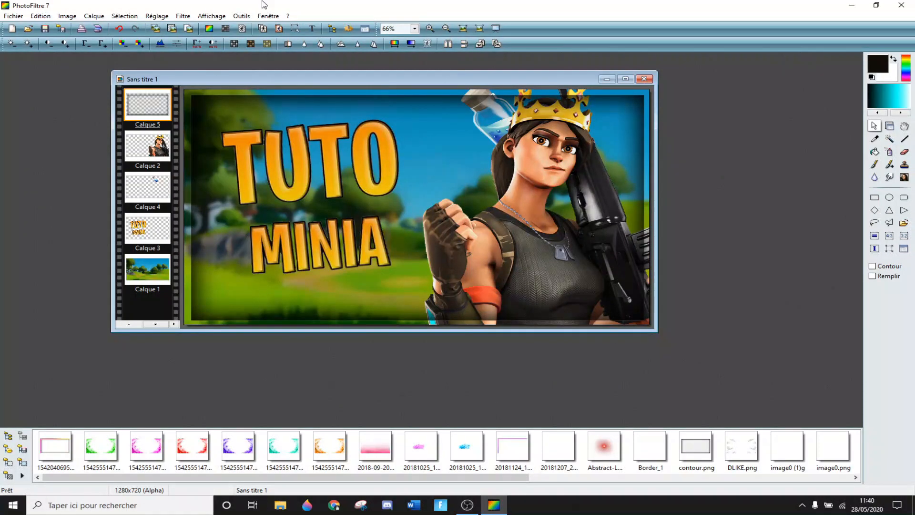
pyautogui.click(29, 28)
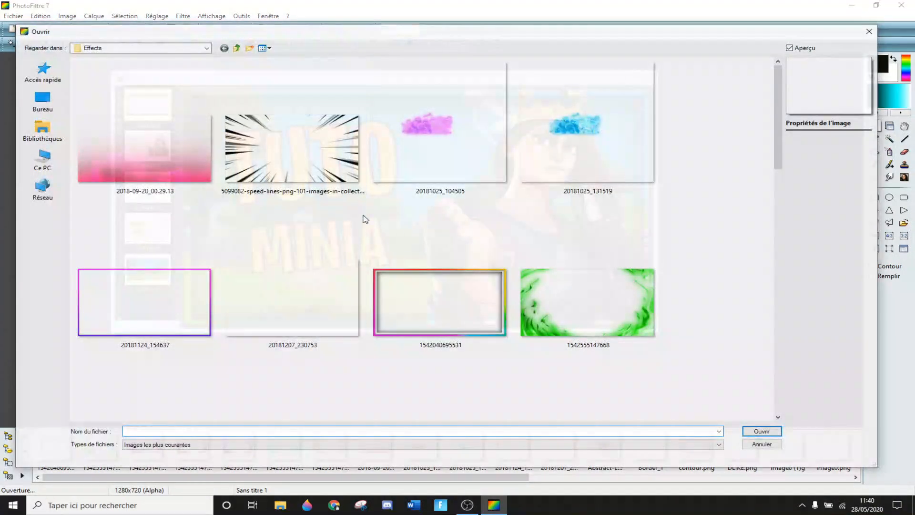
pyautogui.click(284, 290)
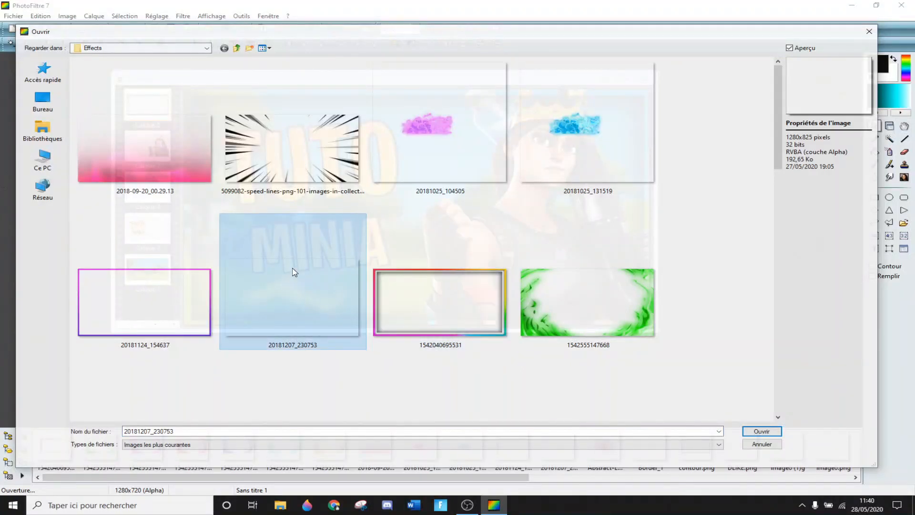
pyautogui.scroll(-5, 295, 272)
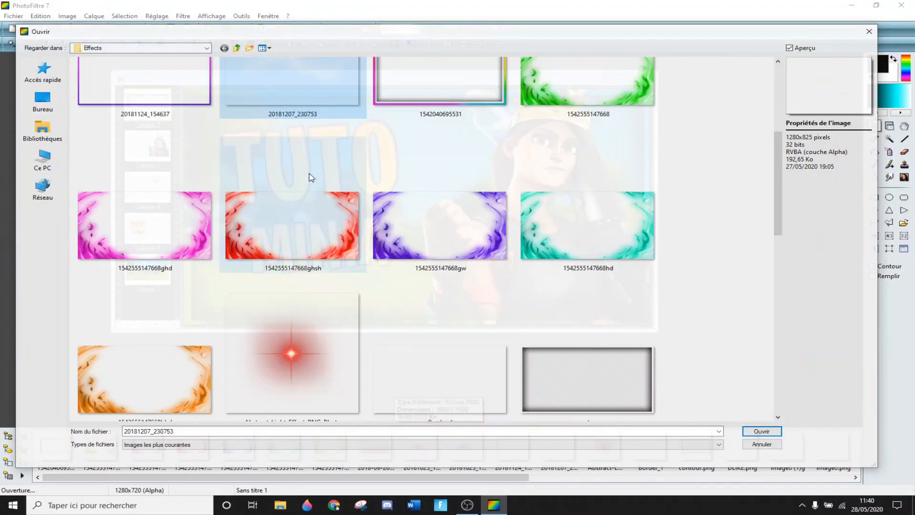
pyautogui.scroll(5, 311, 178)
pyautogui.click(401, 306)
pyautogui.click(762, 431)
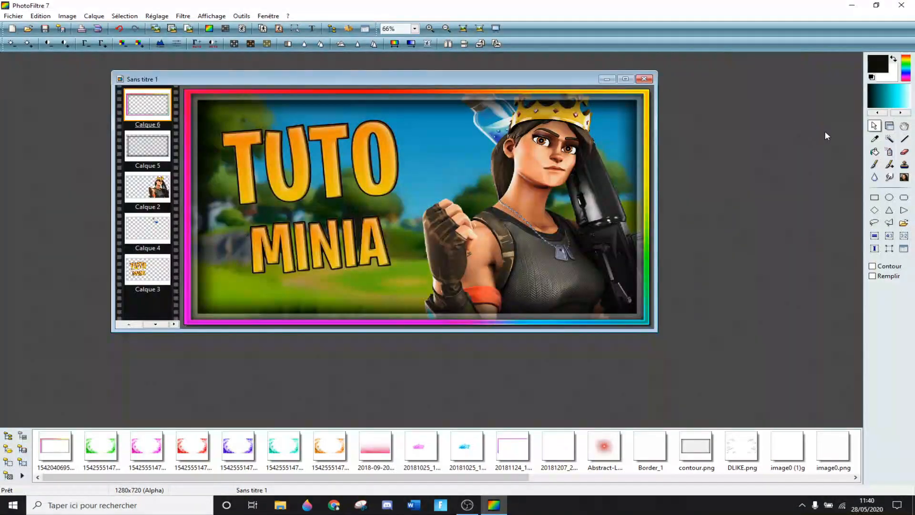
# Delete the rainbow frame layer from the thumbnail
pyautogui.click(888, 126)
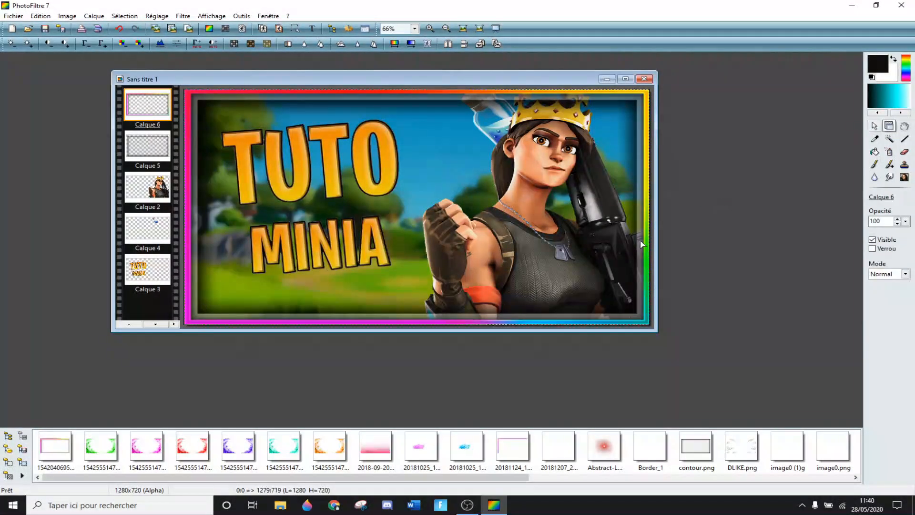
pyautogui.rightClick(608, 322)
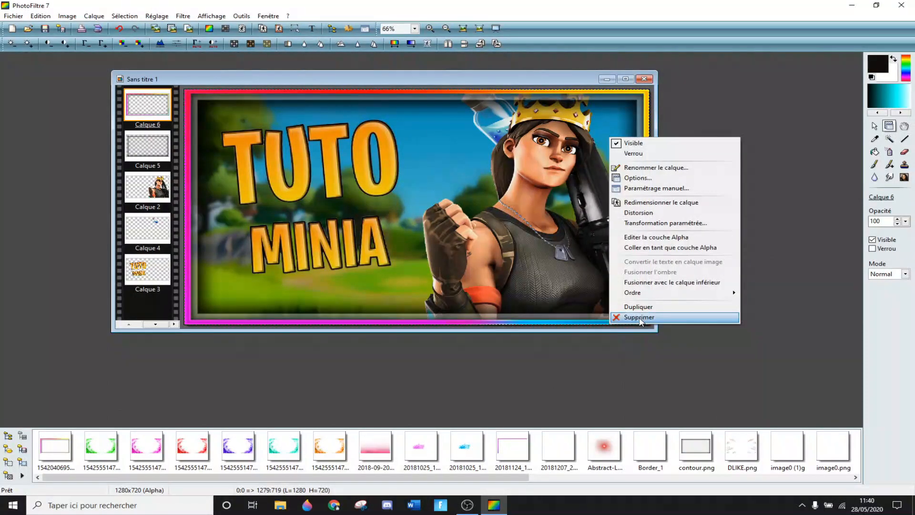
pyautogui.click(624, 317)
# Open Border_1 from the Effects folder, add it as a full-canvas layer on top, and hide the contour frame layer
pyautogui.click(28, 32)
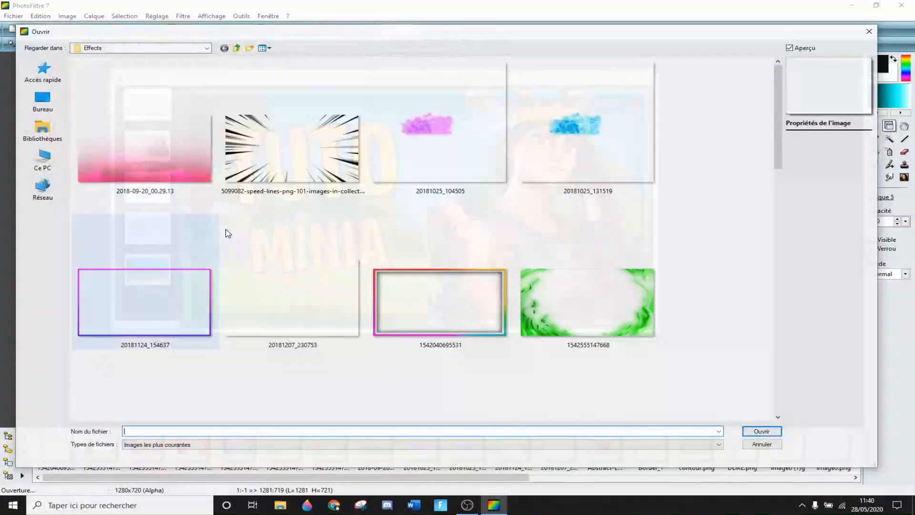
pyautogui.scroll(-3, 283, 267)
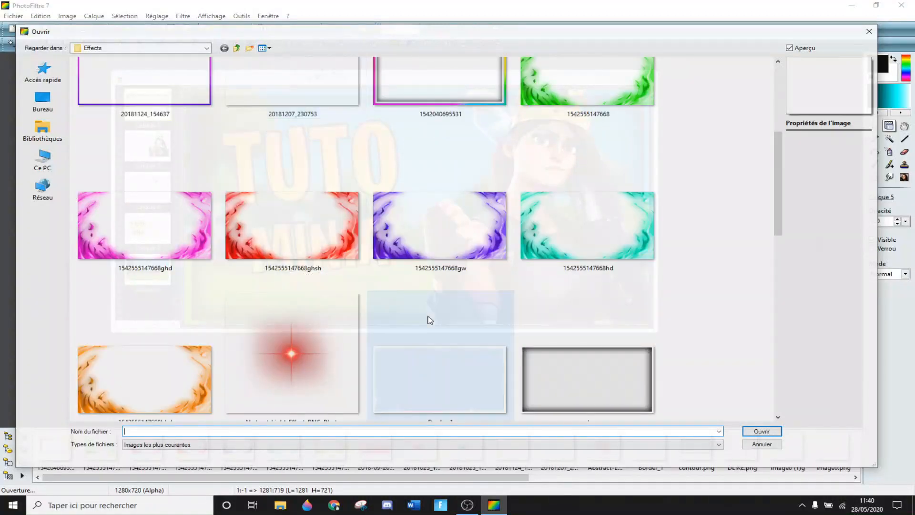
pyautogui.click(422, 374)
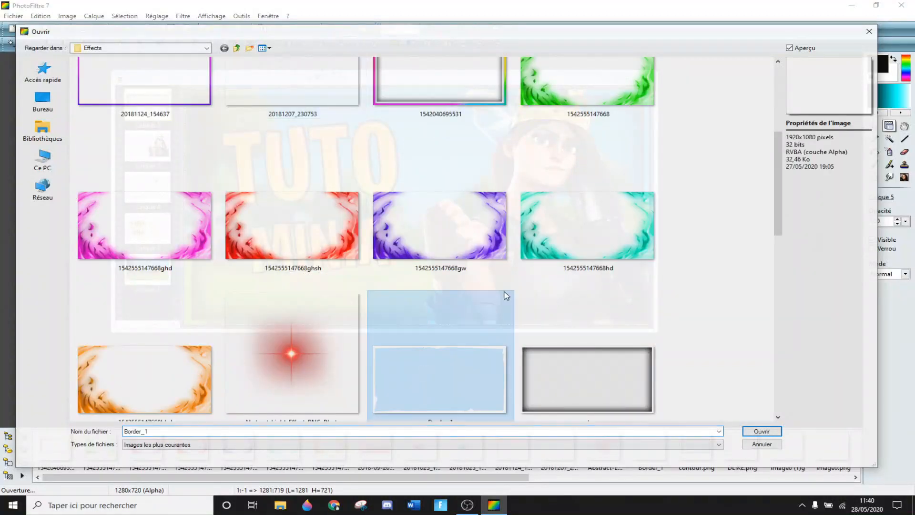
pyautogui.rightClick(418, 360)
pyautogui.click(731, 370)
pyautogui.scroll(-2, 386, 337)
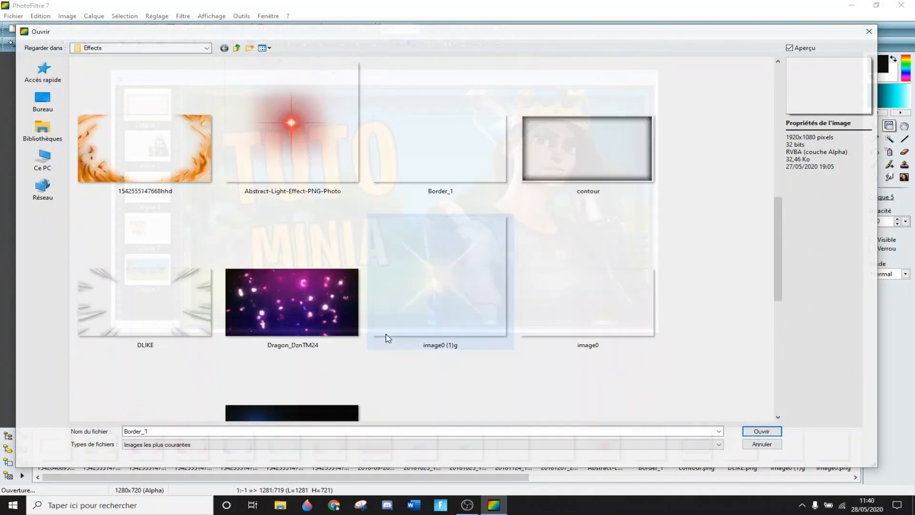
pyautogui.scroll(2, 441, 158)
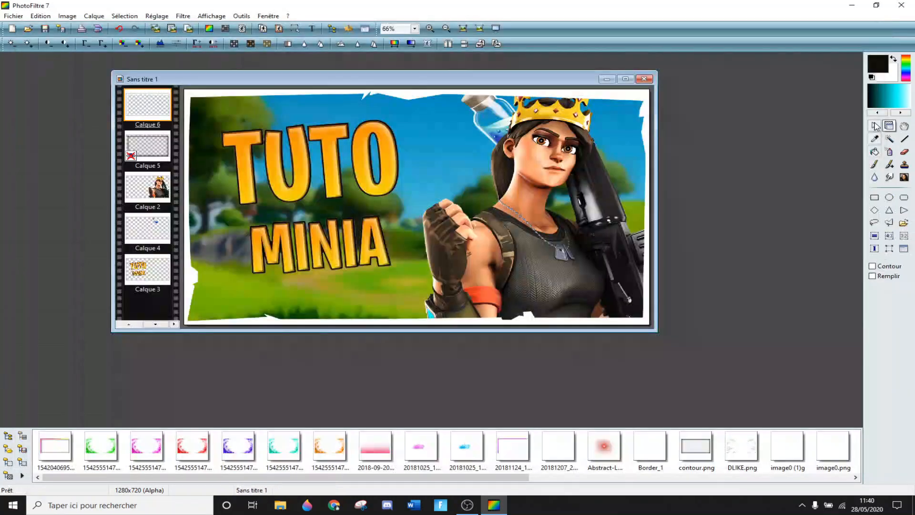
# Make the contour frame layer visible again beneath the white torn border
pyautogui.rightClick(137, 146)
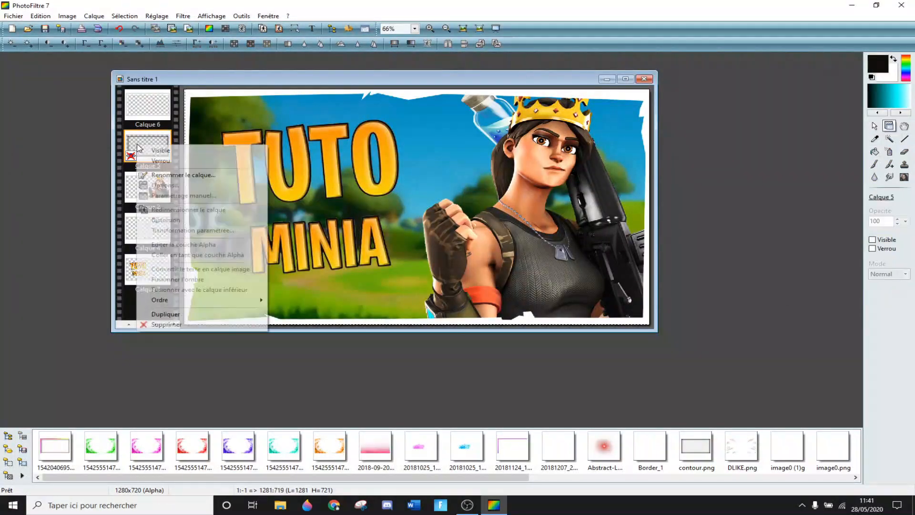
pyautogui.click(157, 151)
pyautogui.click(874, 127)
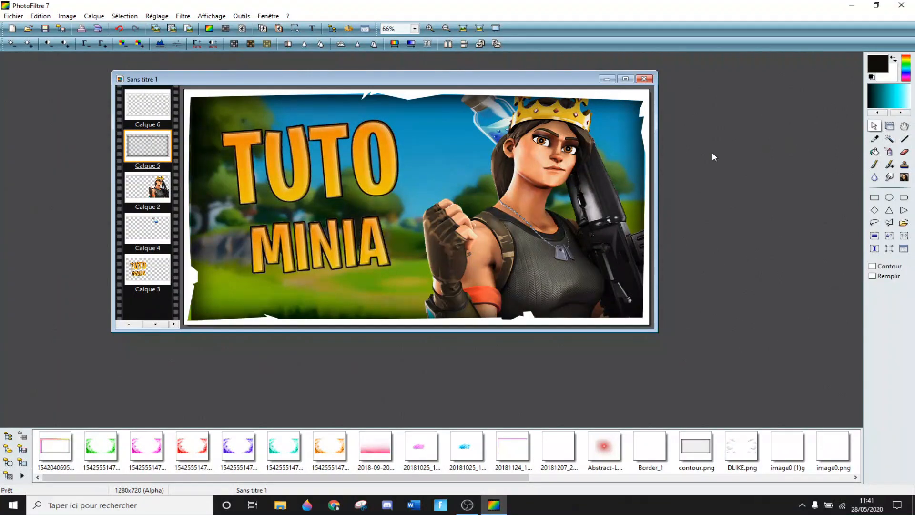
# Delete the white torn border layer from the thumbnail
pyautogui.click(890, 125)
pyautogui.click(161, 101)
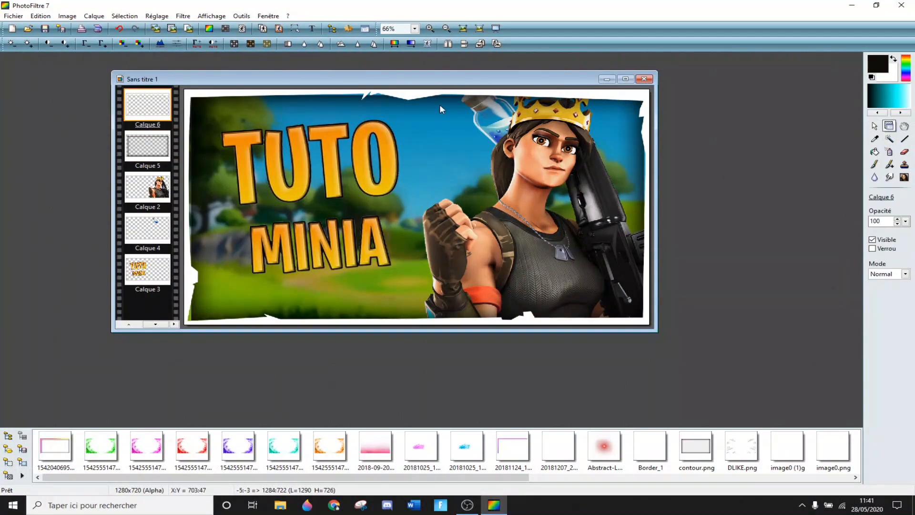
pyautogui.rightClick(161, 101)
pyautogui.click(191, 285)
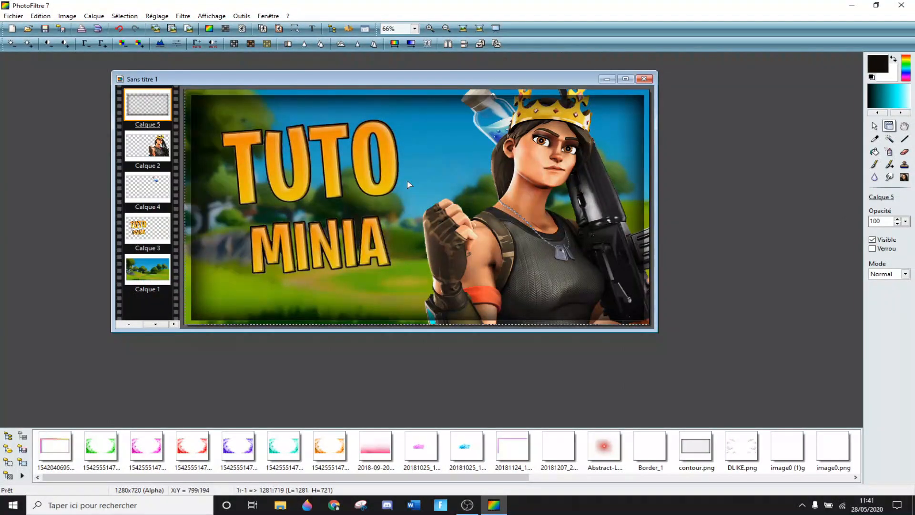
# Open the corner-bracket image image0-7 from the Effects folder and add it as a full-canvas layer on top
pyautogui.click(15, 30)
pyautogui.click(468, 301)
pyautogui.click(29, 30)
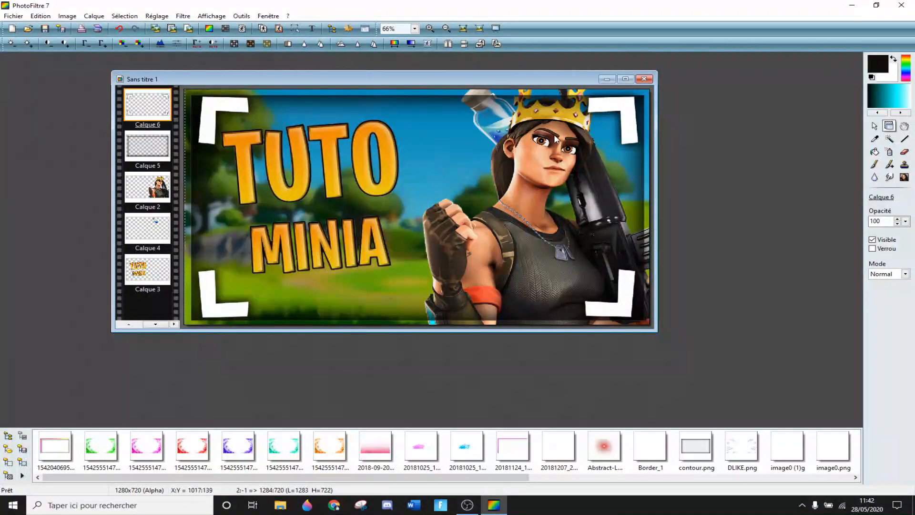
# Delete the white corner-bracket layer from the thumbnail
pyautogui.click(874, 128)
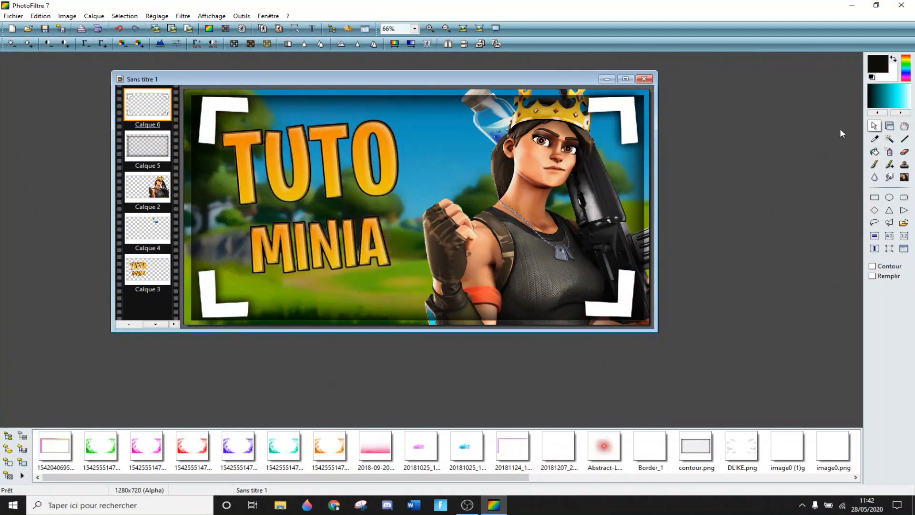
pyautogui.click(889, 126)
pyautogui.rightClick(612, 108)
pyautogui.press('Escape')
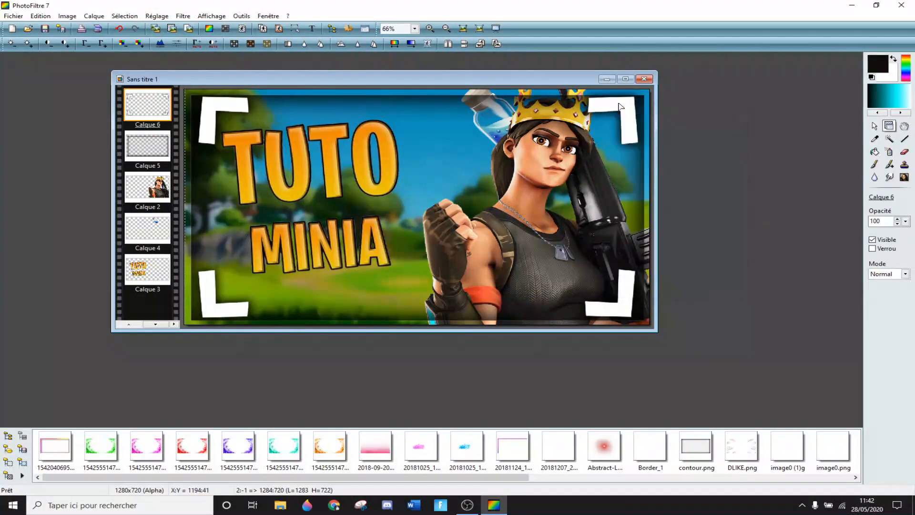
pyautogui.press('Delete')
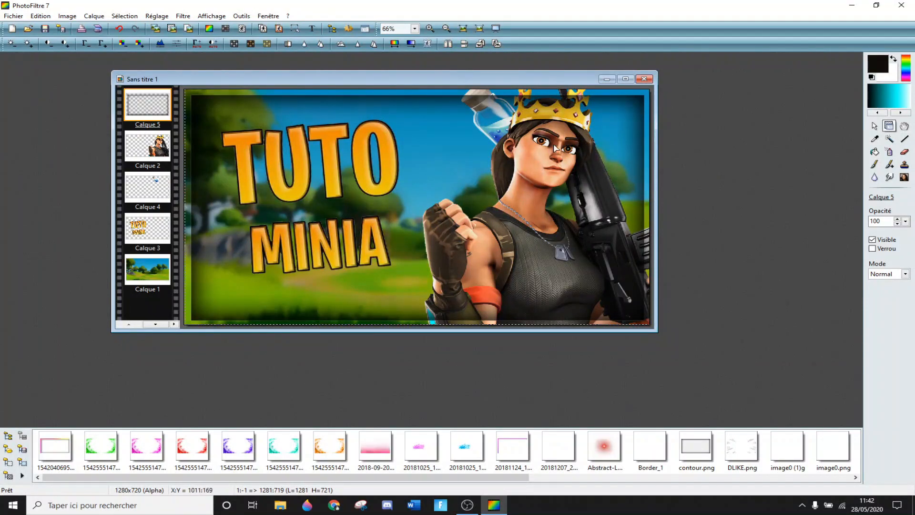
# Open the blue light flare picture named images from the Effects folder, add it as a layer, and delete that layer
pyautogui.click(874, 125)
pyautogui.click(27, 30)
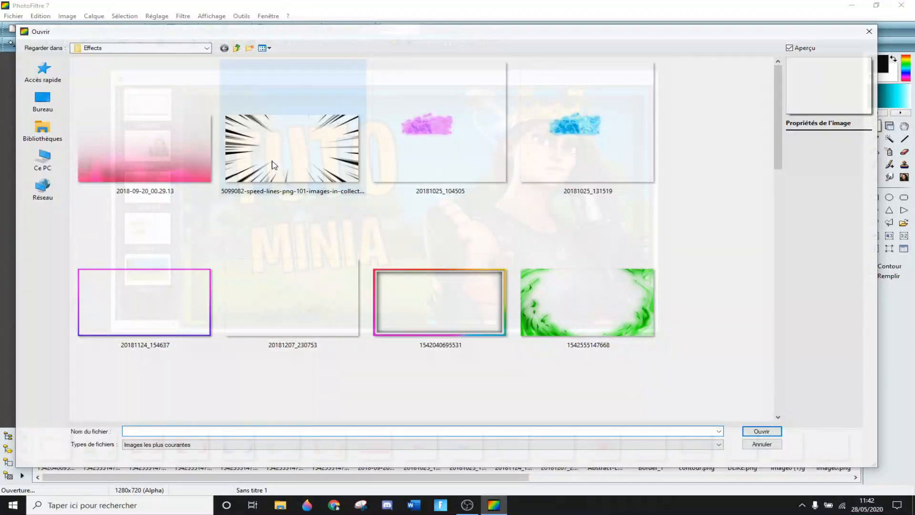
pyautogui.scroll(-9, 266, 190)
pyautogui.scroll(5, 257, 209)
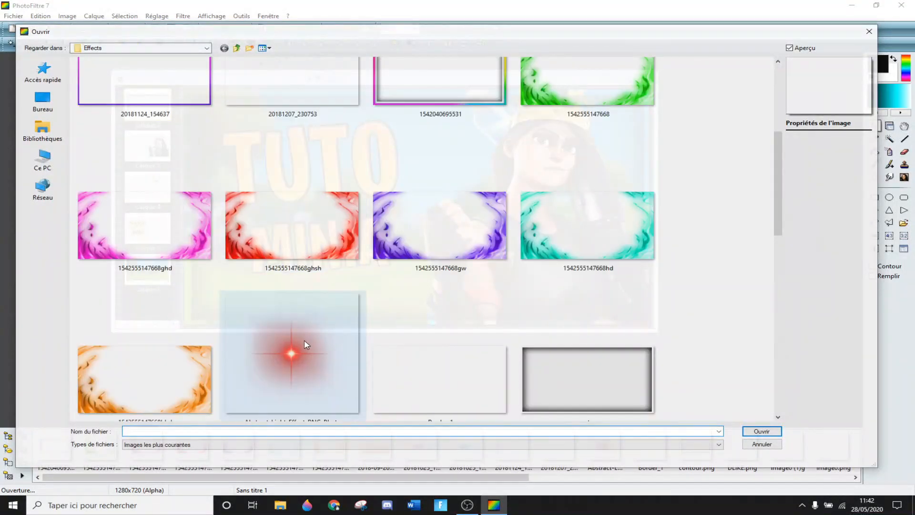
pyautogui.click(410, 384)
pyautogui.scroll(-3, 419, 362)
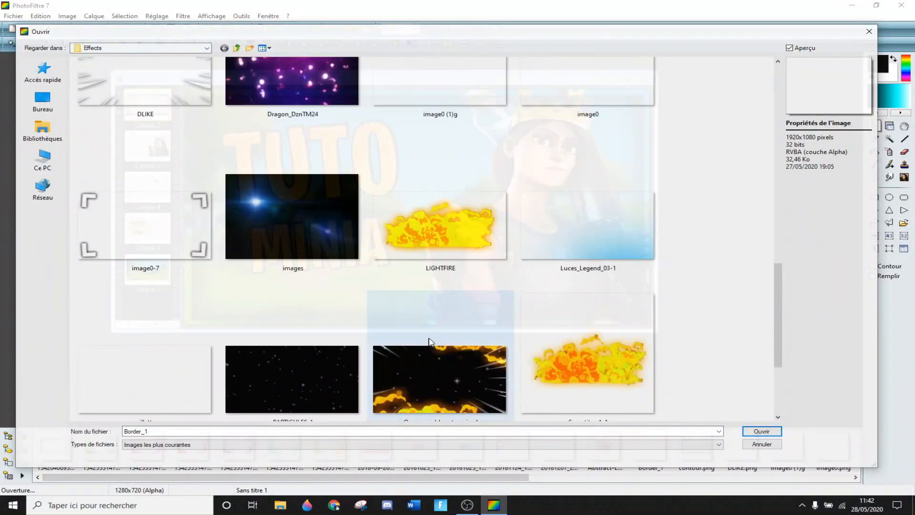
pyautogui.click(271, 238)
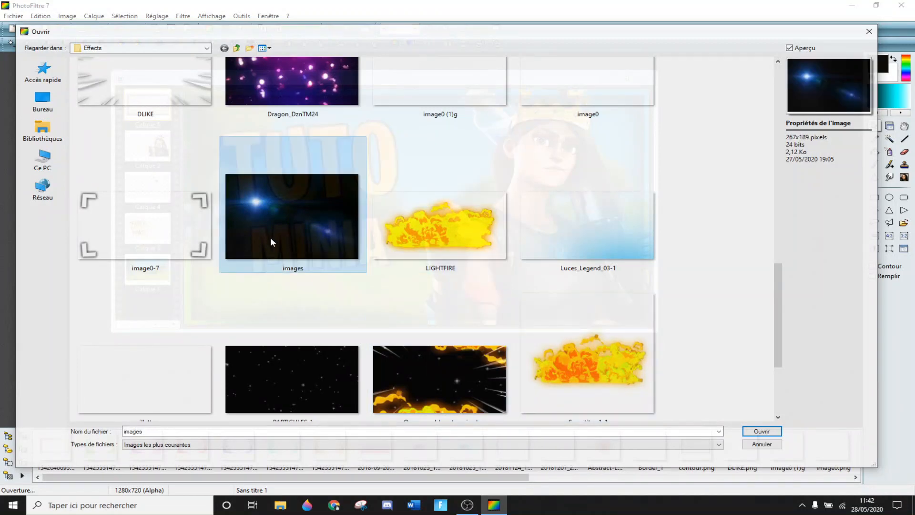
pyautogui.rightClick(395, 199)
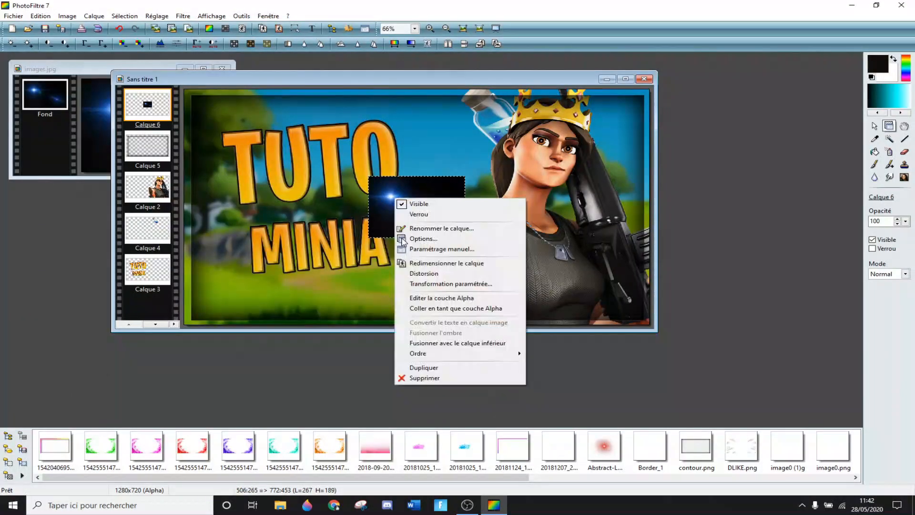
pyautogui.click(430, 379)
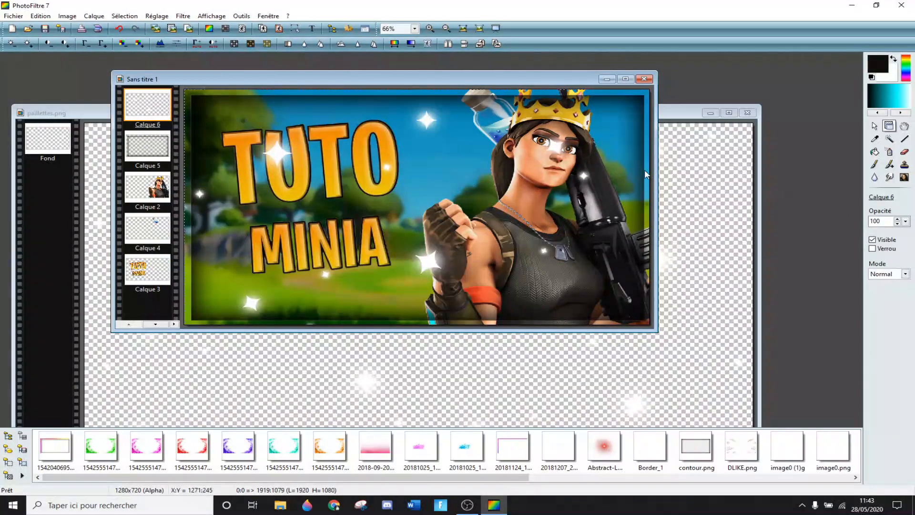
# Close the paillettes source image and set the opacity of the sparkle layer in the thumbnail to 52%
pyautogui.click(748, 113)
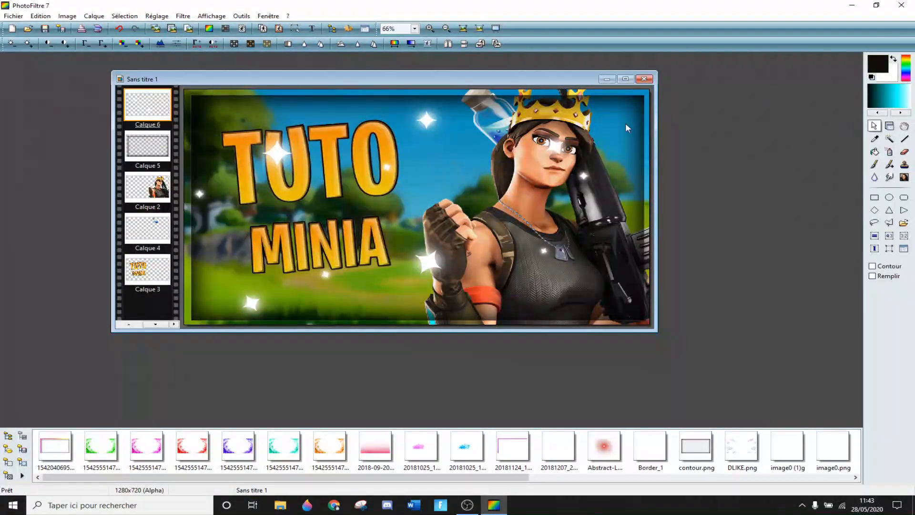
pyautogui.click(886, 125)
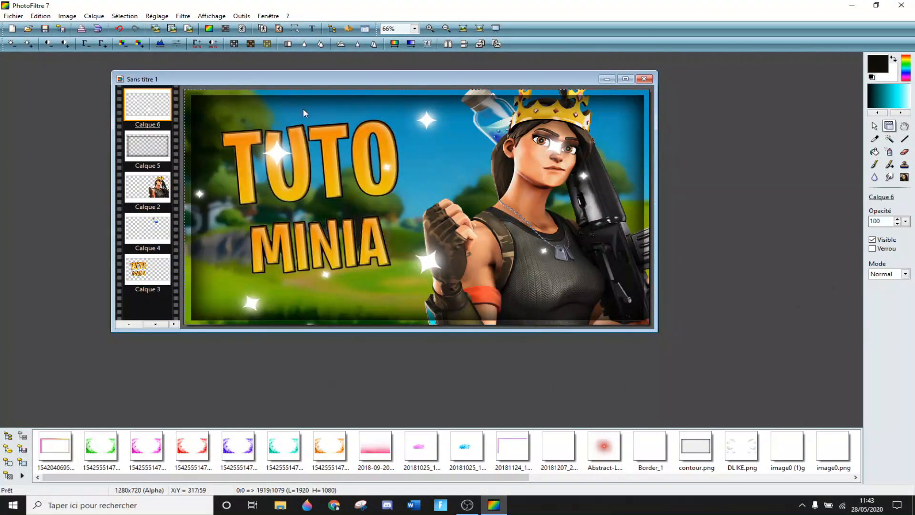
pyautogui.rightClick(427, 119)
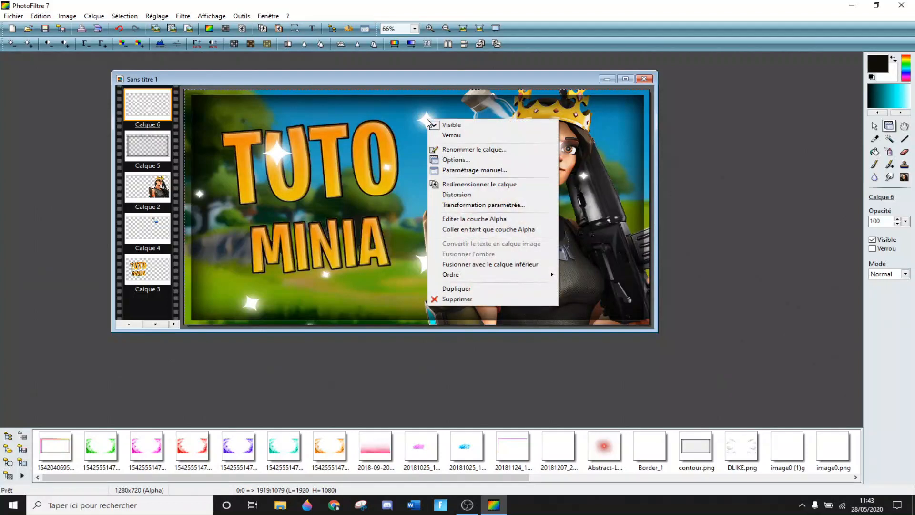
pyautogui.click(436, 160)
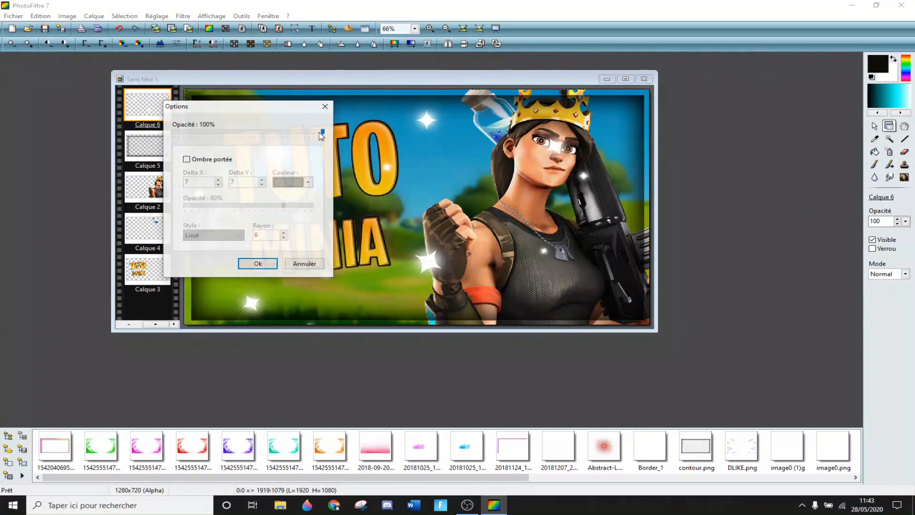
pyautogui.moveTo(321, 135); pyautogui.dragTo(319, 135)
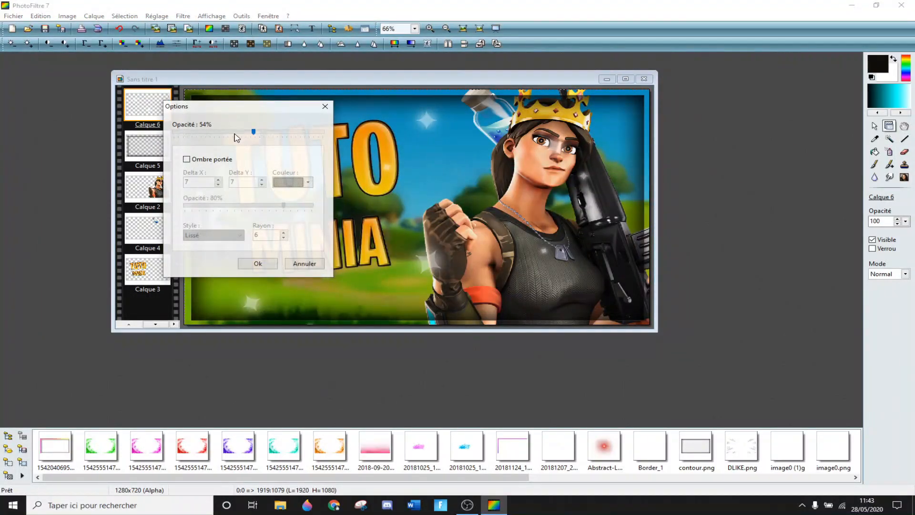
pyautogui.moveTo(260, 136)
pyautogui.mouseDown()
pyautogui.moveTo(223, 130)
pyautogui.moveTo(253, 134)
pyautogui.mouseUp()
pyautogui.click(257, 263)
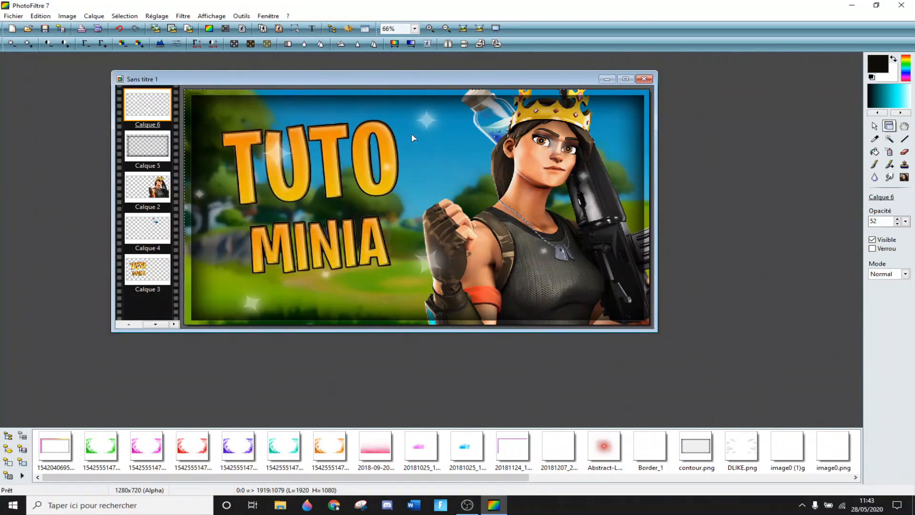
# Delete the sparkle layer from the thumbnail
pyautogui.rightClick(422, 146)
pyautogui.click(452, 304)
pyautogui.click(167, 183)
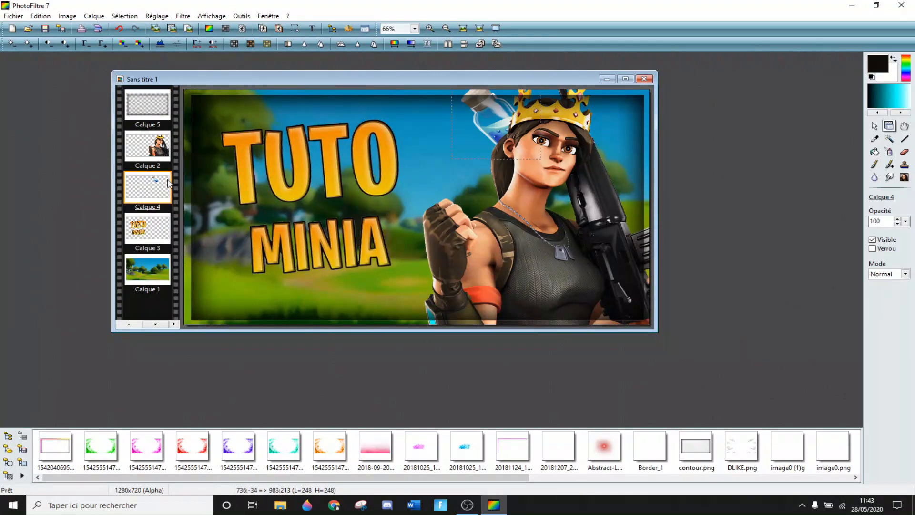
# Try an opacity of 80% on the potion layer
pyautogui.rightClick(310, 189)
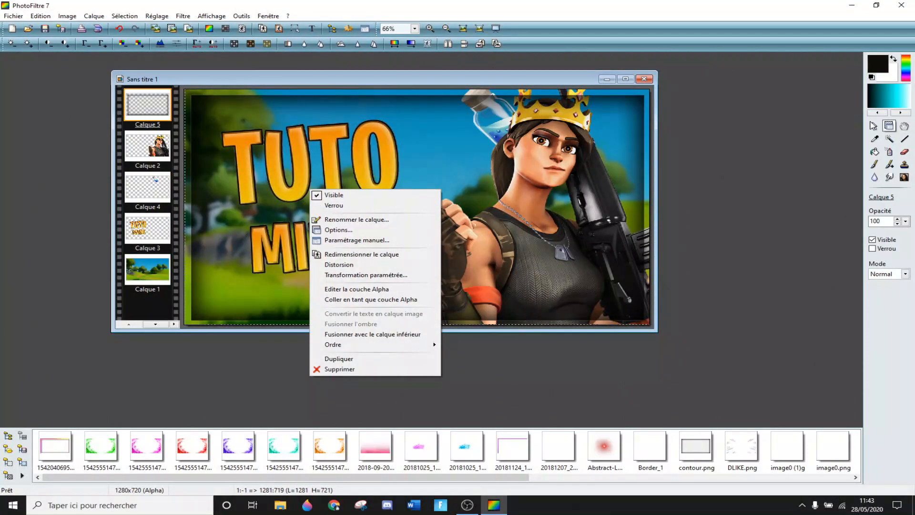
pyautogui.click(485, 110)
pyautogui.doubleClick(485, 110)
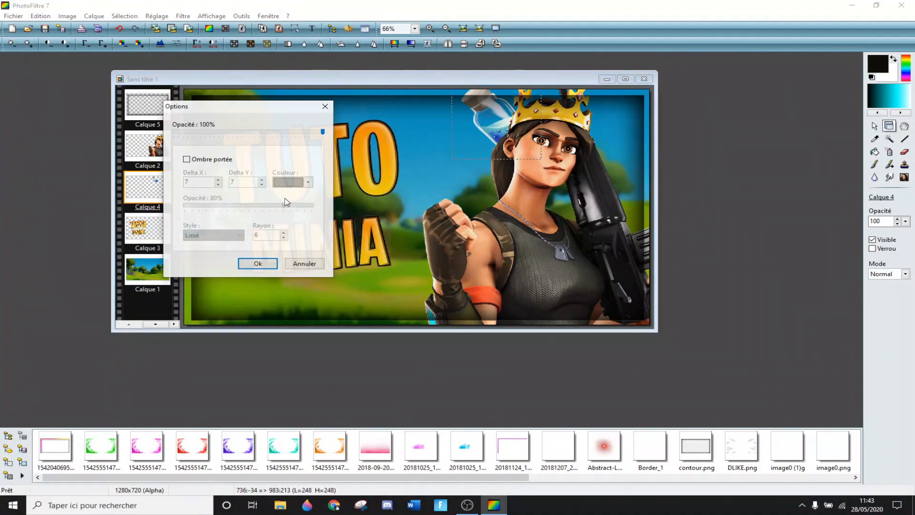
pyautogui.moveTo(324, 137); pyautogui.dragTo(297, 129)
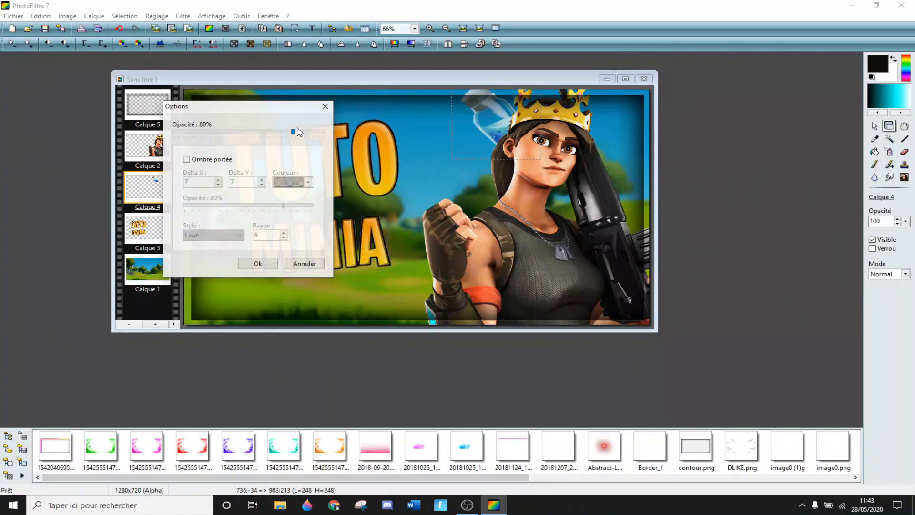
pyautogui.press('Escape')
# Open the DLIKE speed-lines image from the Effects folder, add it as a layer, and place it beneath the title layer
pyautogui.click(28, 29)
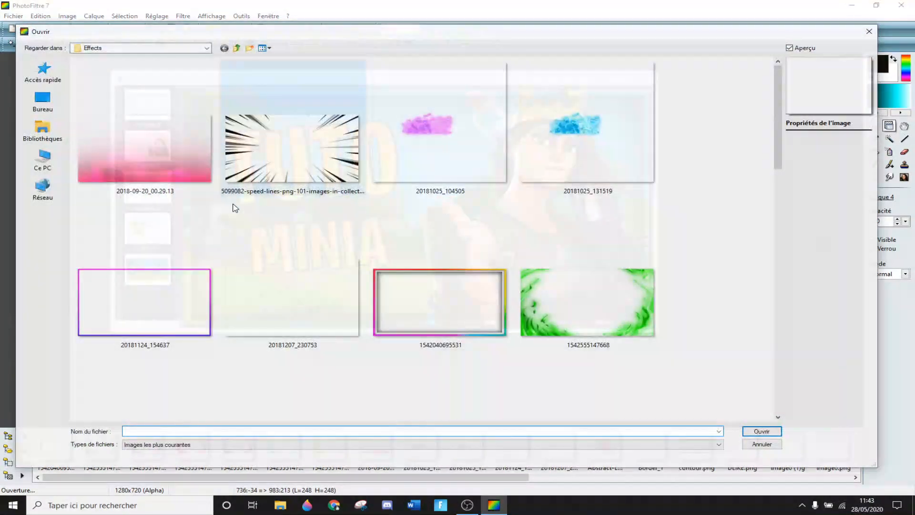
pyautogui.click(141, 322)
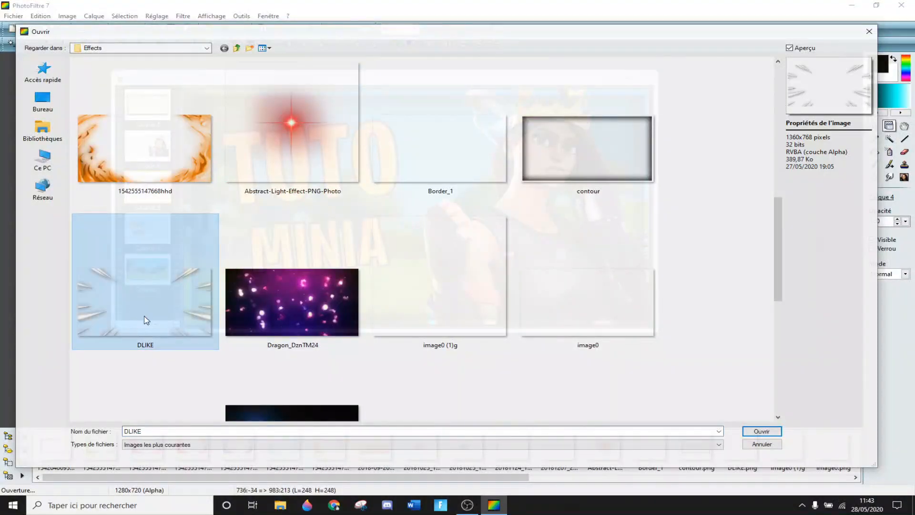
pyautogui.click(759, 431)
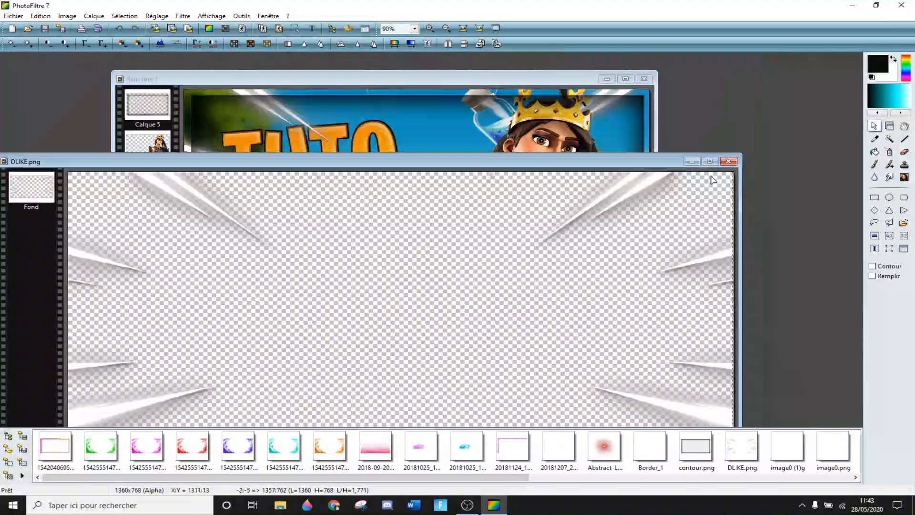
pyautogui.click(726, 161)
pyautogui.click(888, 126)
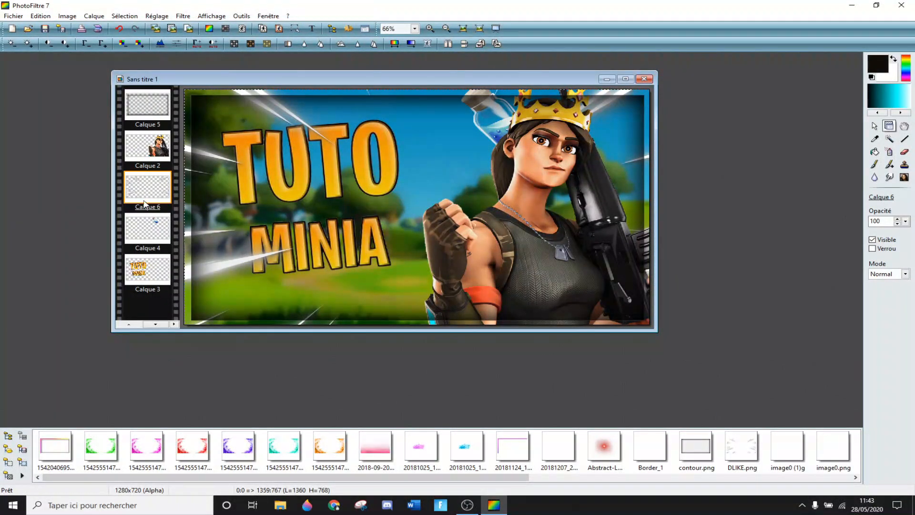
pyautogui.moveTo(154, 226); pyautogui.dragTo(149, 275)
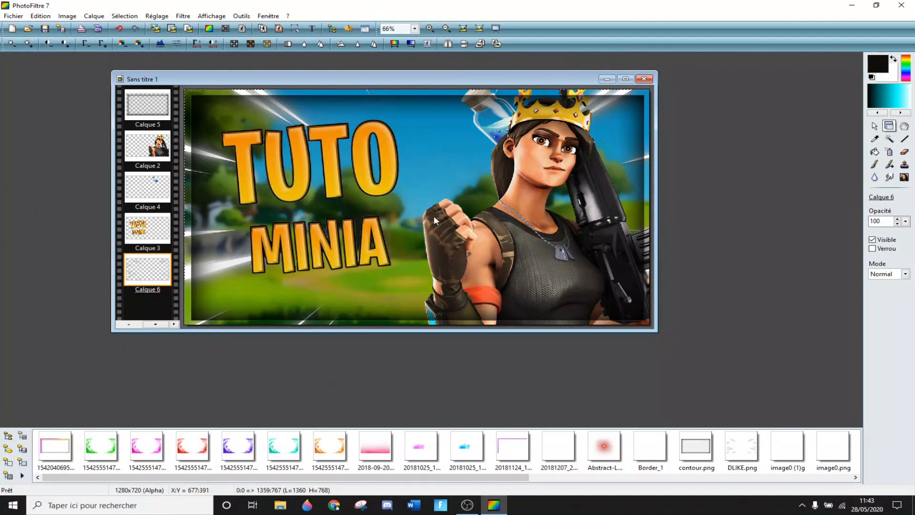
# Add the pink smoke image 20181025_104505 as a new layer and hide the contour frame layer
pyautogui.moveTo(419, 446); pyautogui.dragTo(416, 261)
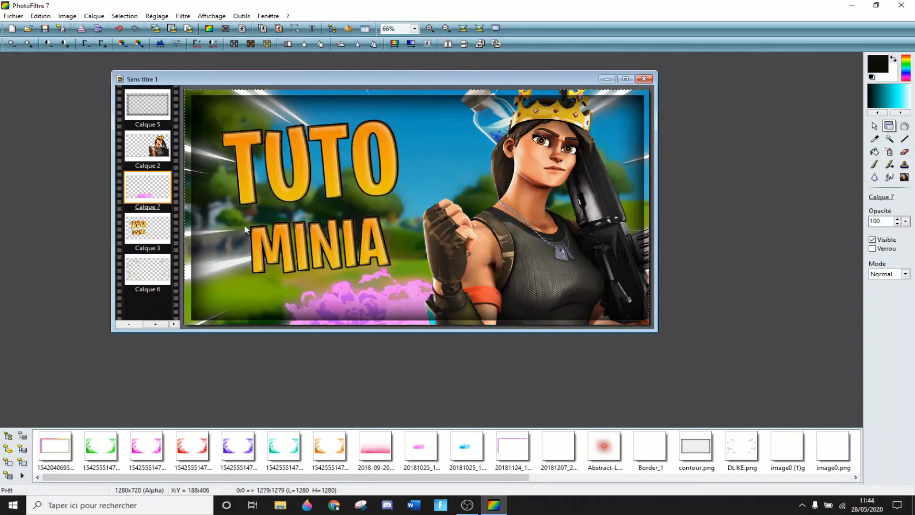
pyautogui.rightClick(153, 109)
# Stack the pink smoke layer beneath the title layer and position it just below the word MINIA at the canvas's lower edge
pyautogui.moveTo(399, 311); pyautogui.dragTo(347, 277)
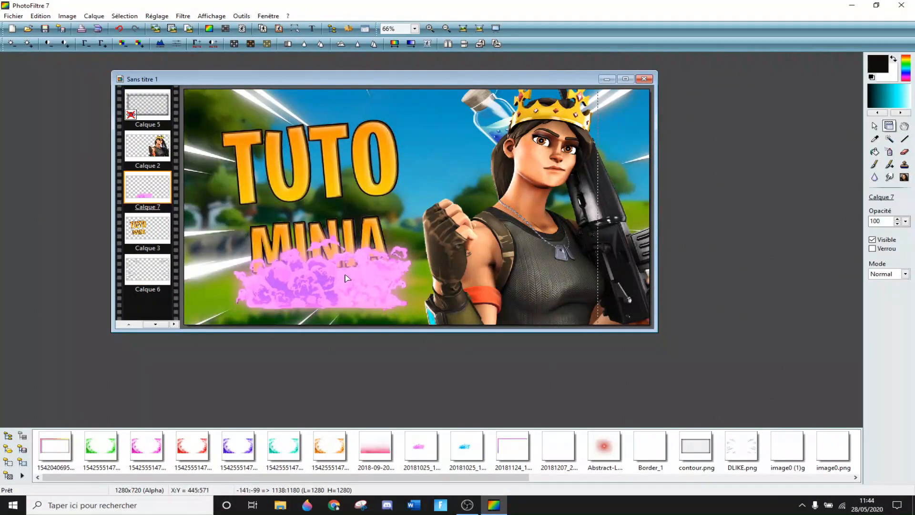
pyautogui.moveTo(149, 187); pyautogui.dragTo(149, 226)
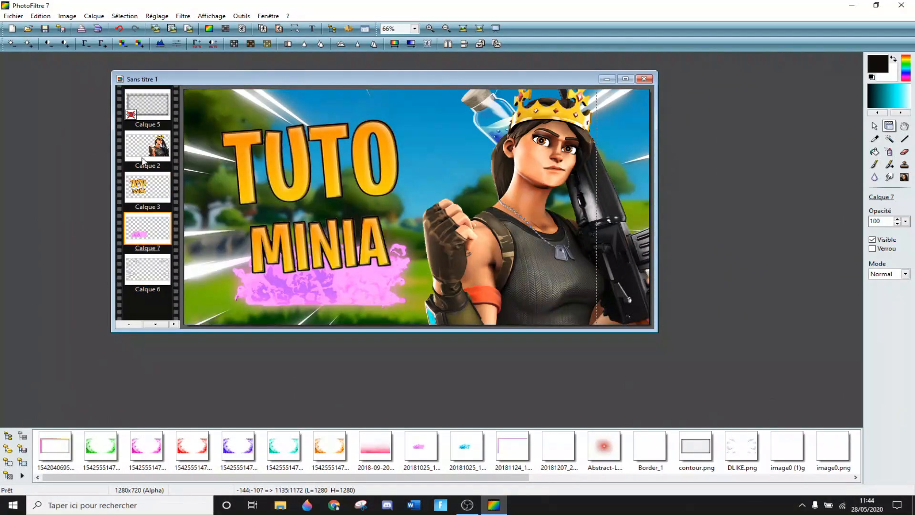
pyautogui.moveTo(355, 281); pyautogui.dragTo(347, 303)
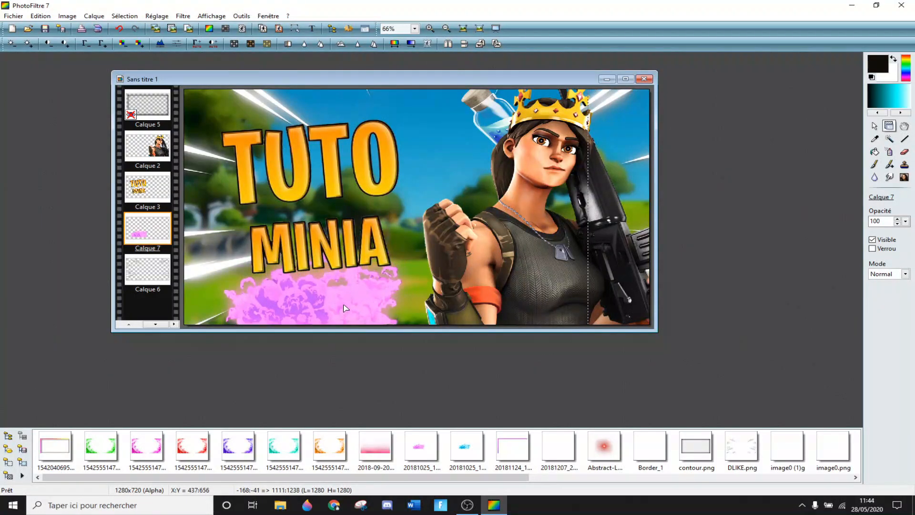
# Make the contour frame layer visible over the thumbnail with the pink smoke in place
pyautogui.click(129, 109)
pyautogui.rightClick(129, 109)
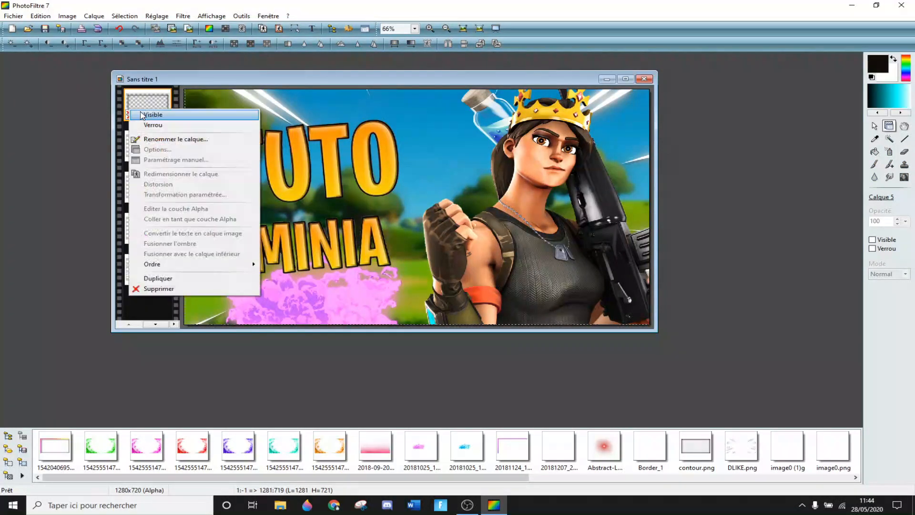
pyautogui.click(227, 112)
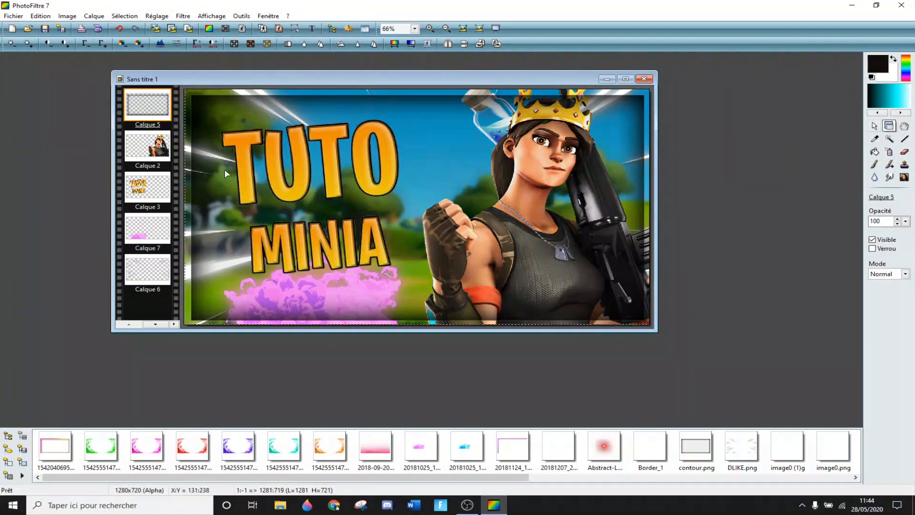
# Delete the pink smoke layer from the thumbnail and return to the selection tool
pyautogui.click(161, 229)
pyautogui.rightClick(161, 228)
pyautogui.click(191, 407)
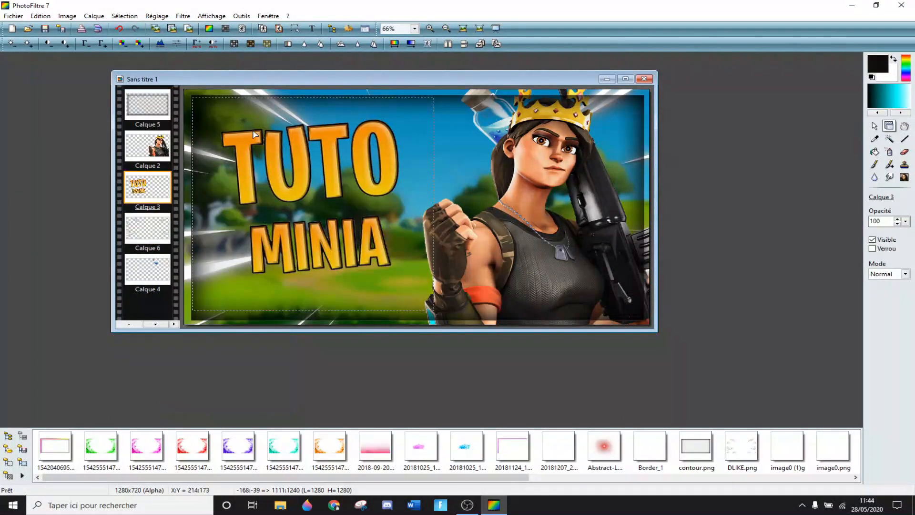
pyautogui.click(874, 125)
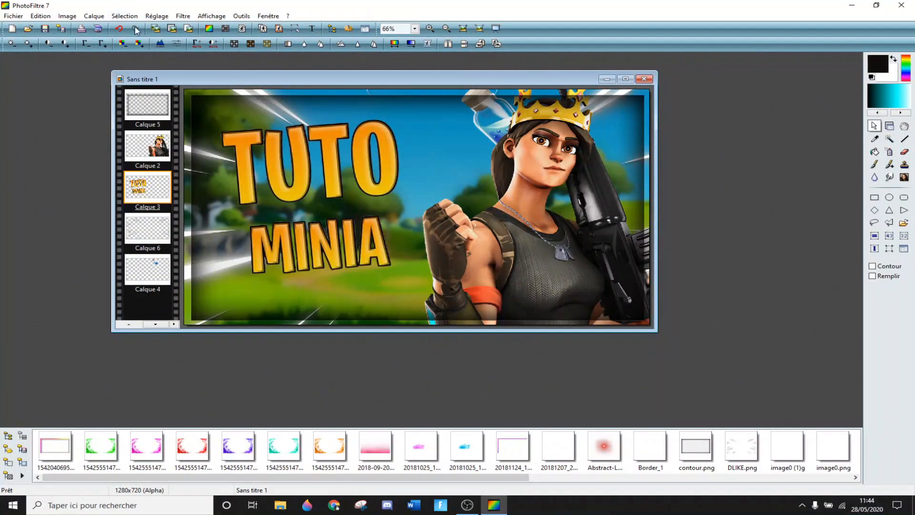
pyautogui.click(28, 29)
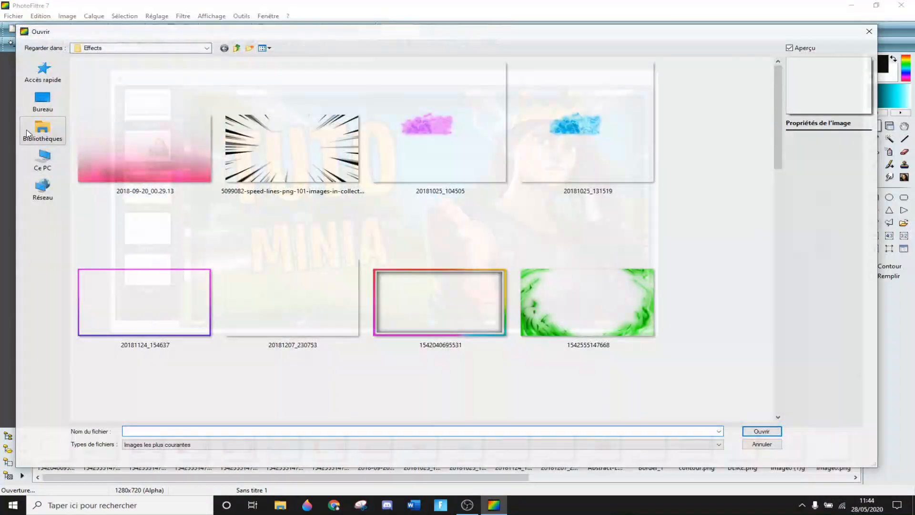
pyautogui.doubleClick(136, 76)
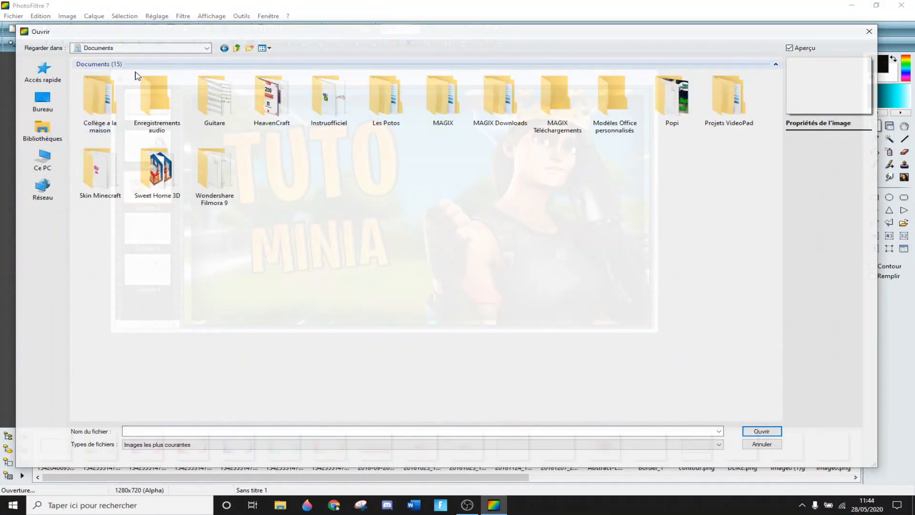
pyautogui.doubleClick(278, 93)
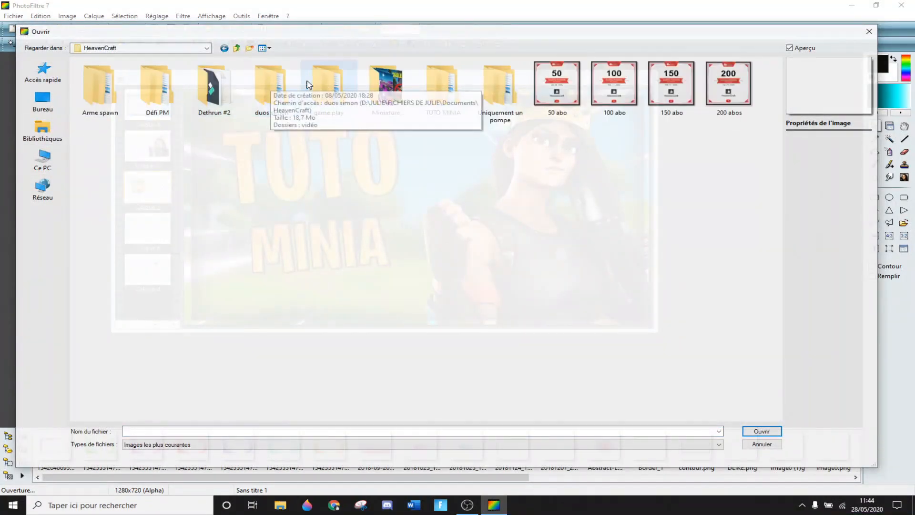
pyautogui.doubleClick(274, 90)
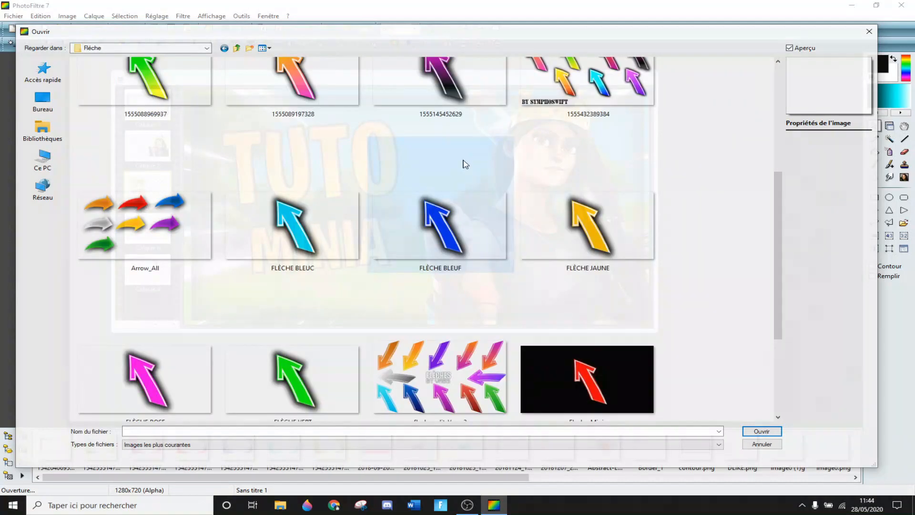
pyautogui.click(870, 32)
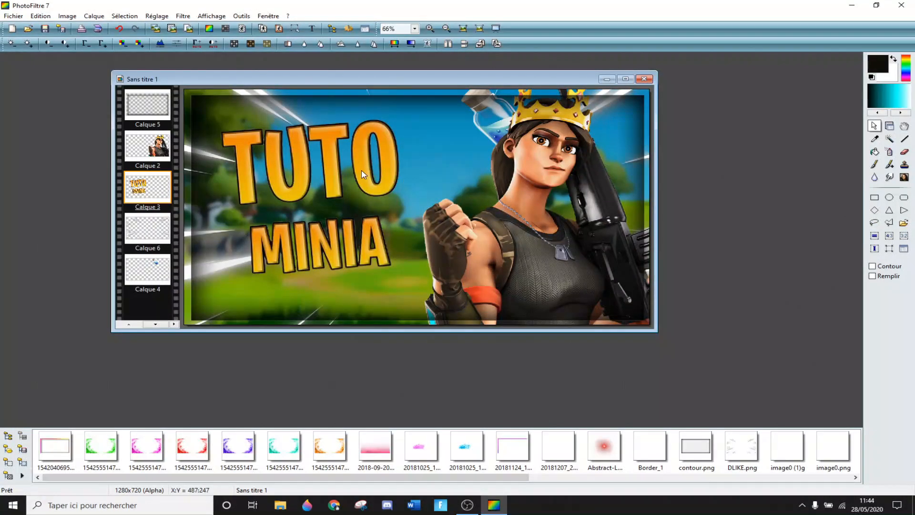
pyautogui.click(29, 30)
pyautogui.click(61, 130)
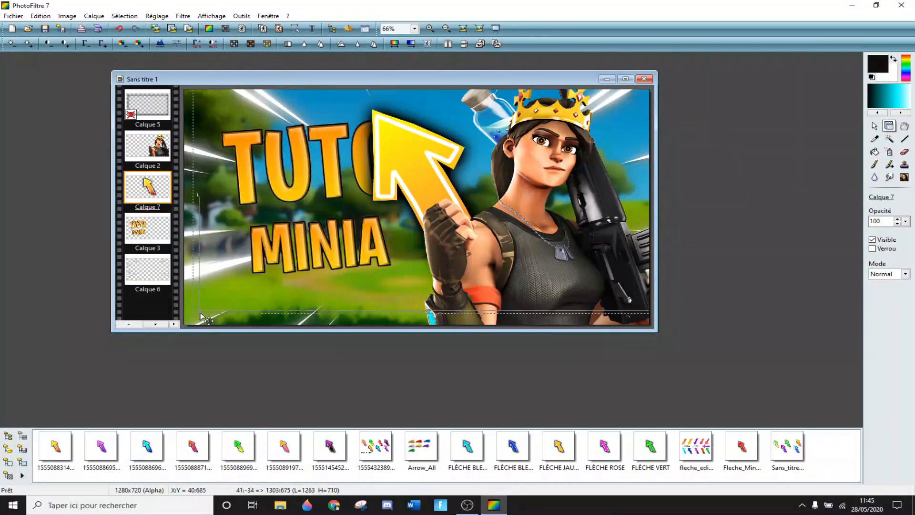
pyautogui.moveTo(201, 313); pyautogui.dragTo(363, 229)
pyautogui.moveTo(462, 143); pyautogui.dragTo(404, 171)
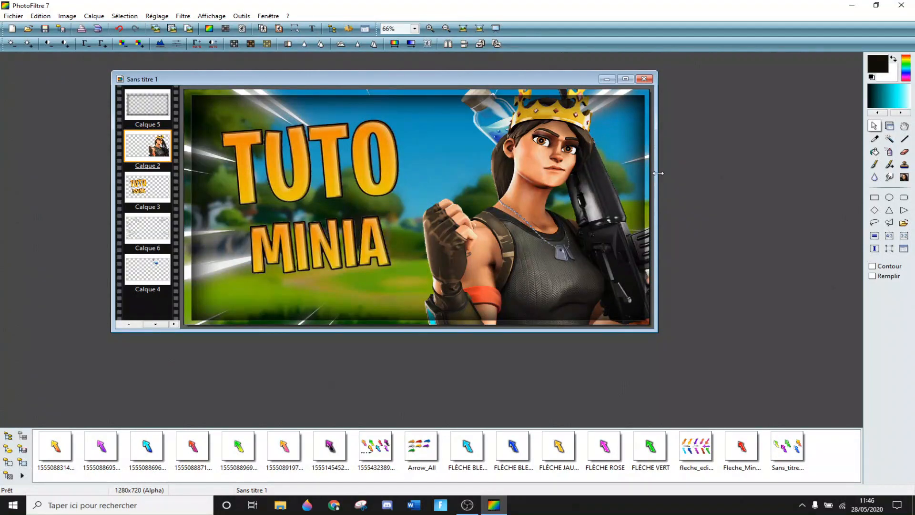
# Save the thumbnail in PhotoFiltre PFI format as Sans titre 1 in the Miniature folder inside HeavenCraft
pyautogui.click(13, 16)
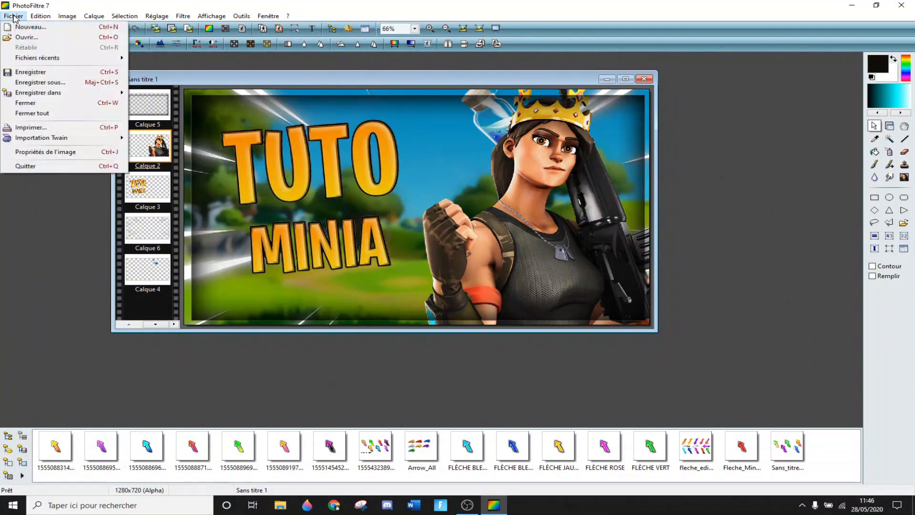
pyautogui.click(33, 83)
pyautogui.click(62, 132)
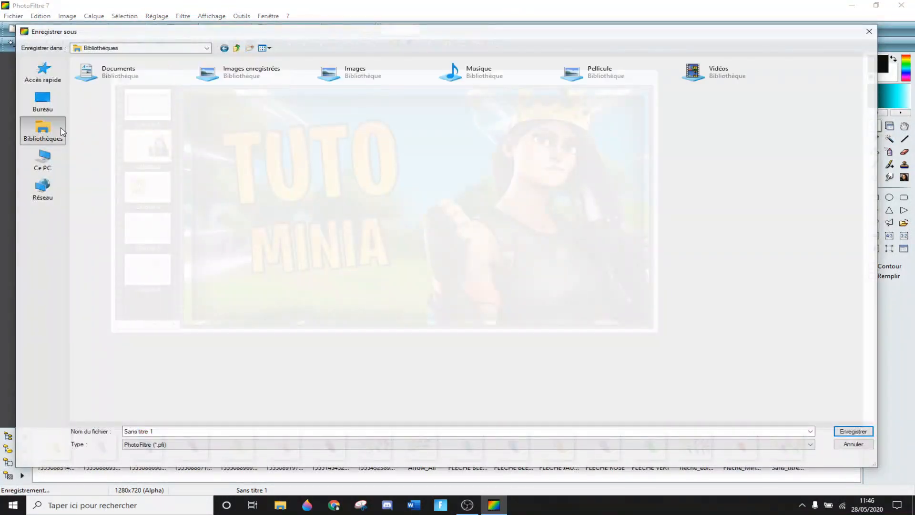
pyautogui.doubleClick(124, 76)
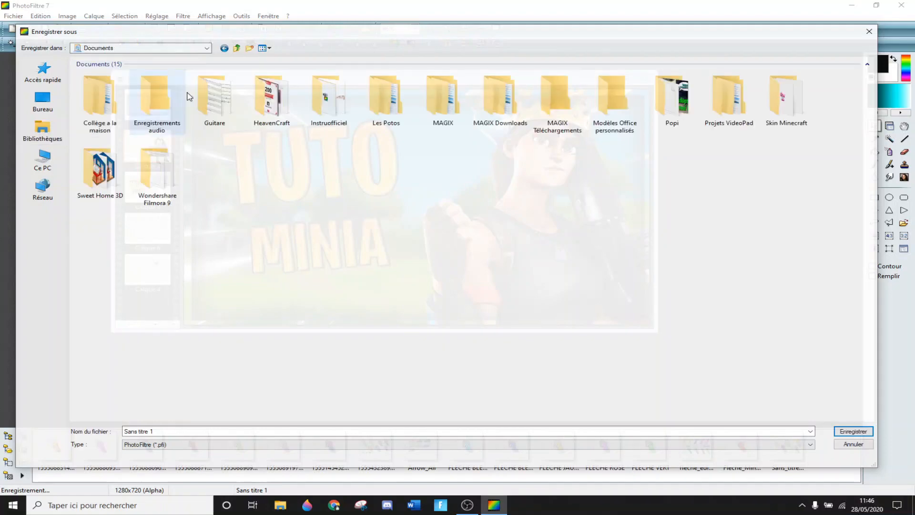
pyautogui.doubleClick(288, 106)
pyautogui.doubleClick(385, 91)
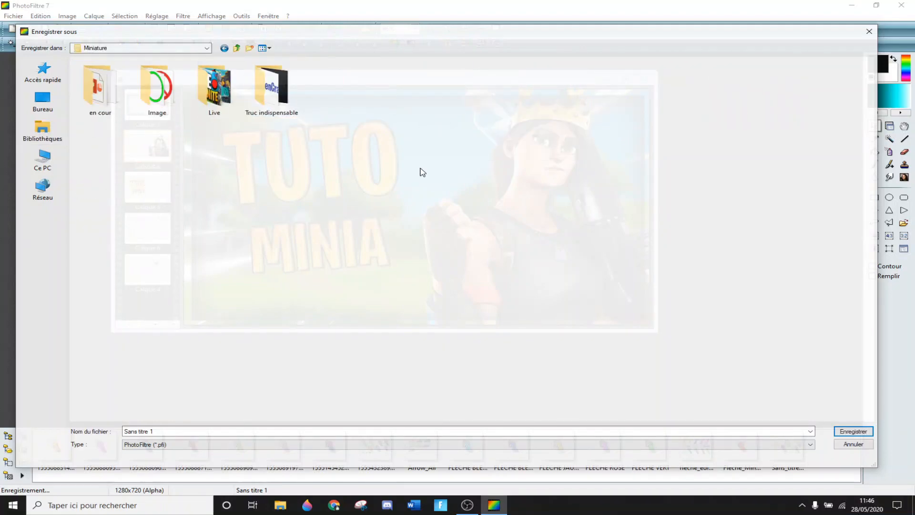
pyautogui.click(839, 433)
pyautogui.click(443, 181)
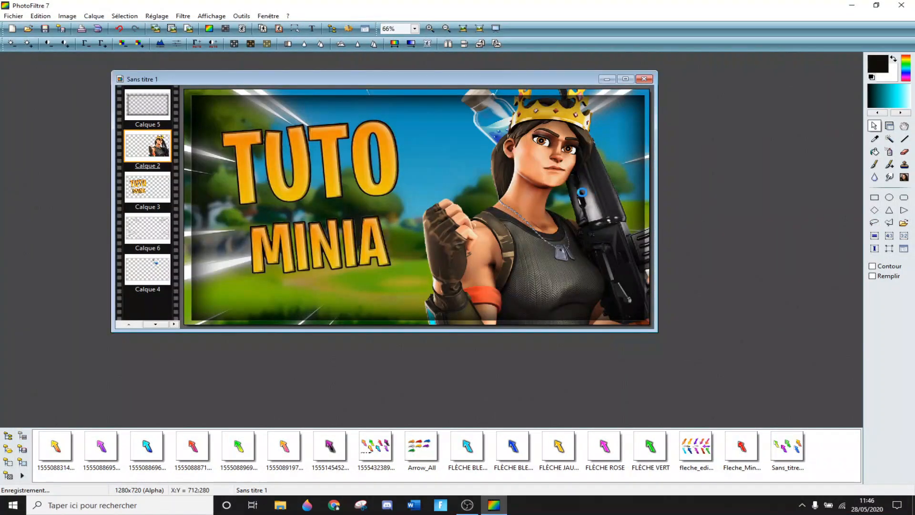
# Switch to File Explorer and open the saved Sans titre 1 PFI file from the Miniature folder
pyautogui.click(285, 507)
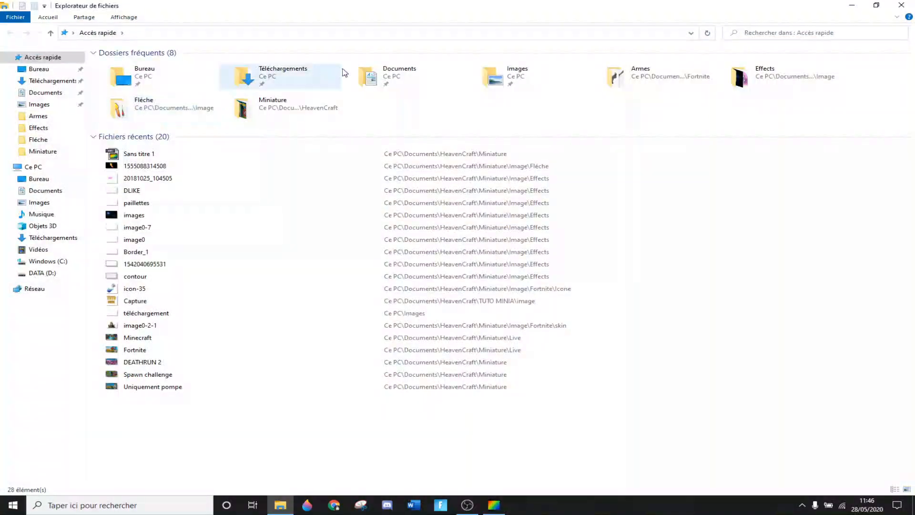
pyautogui.doubleClick(267, 109)
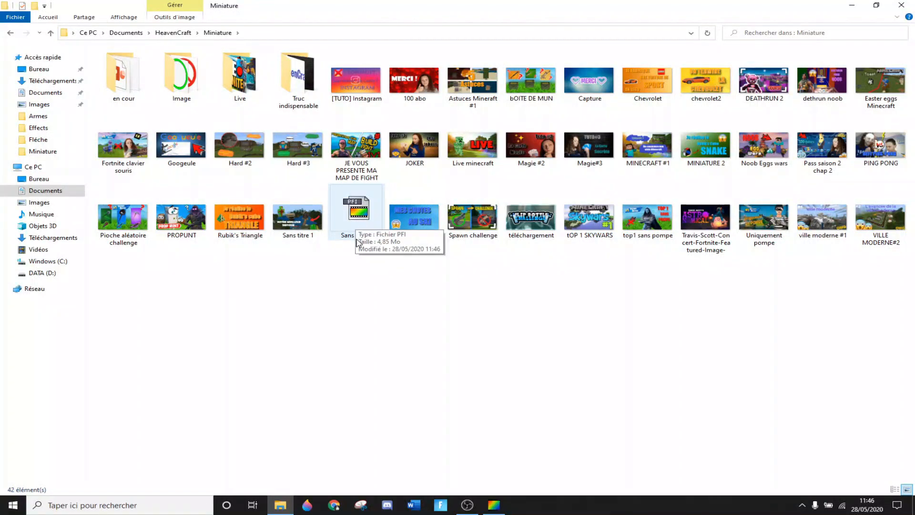
pyautogui.doubleClick(359, 211)
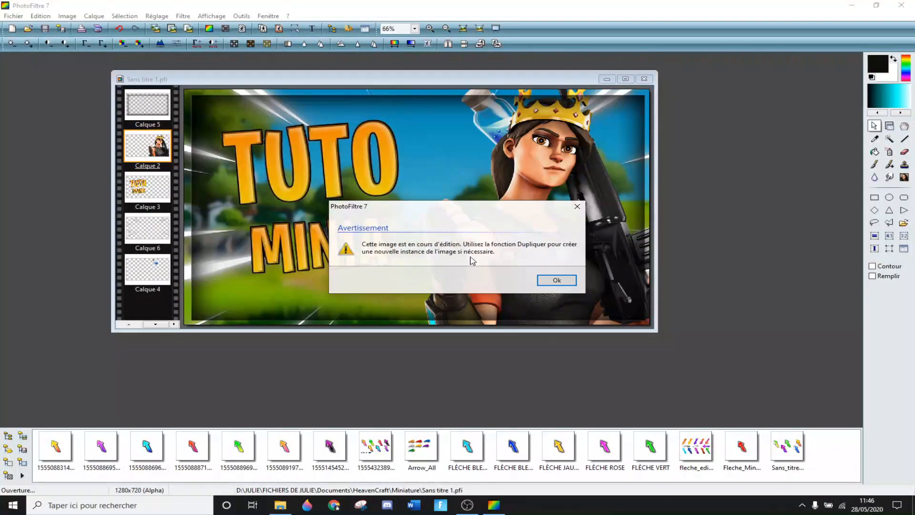
pyautogui.click(555, 282)
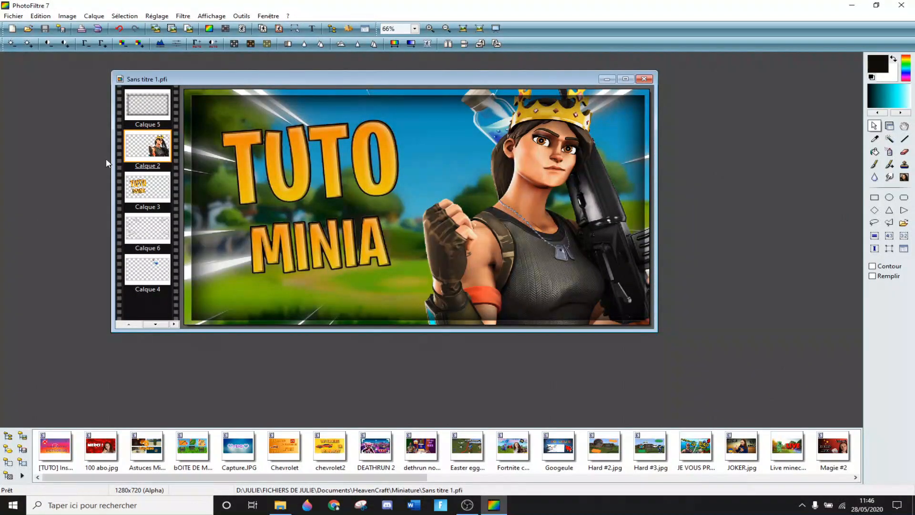
# Save the thumbnail as a JPEG named tuto minia in the Miniature folder with compression 90 and standard format, and close PhotoFiltre
pyautogui.click(14, 16)
pyautogui.click(72, 82)
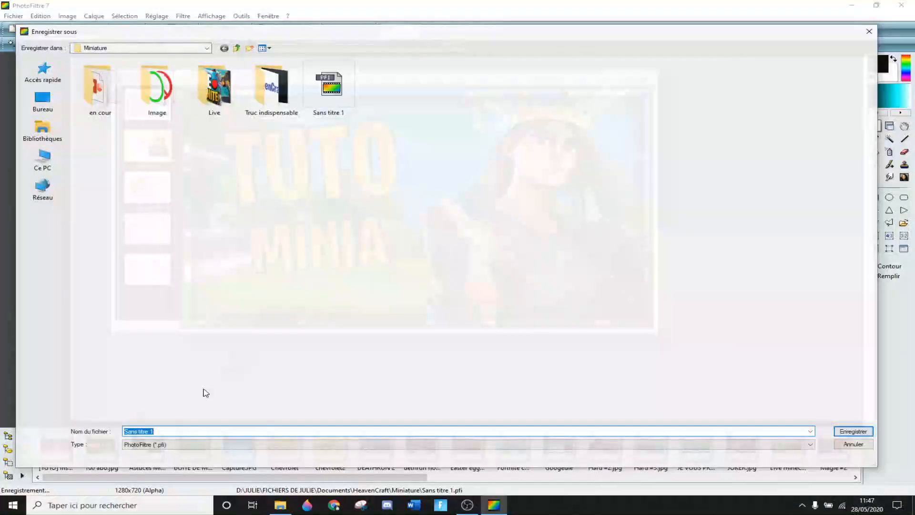
pyautogui.click(165, 444)
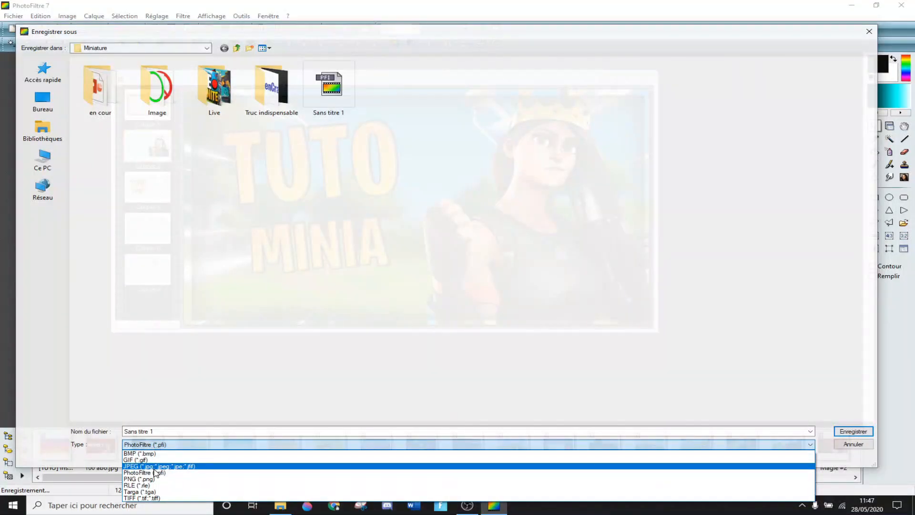
pyautogui.click(695, 257)
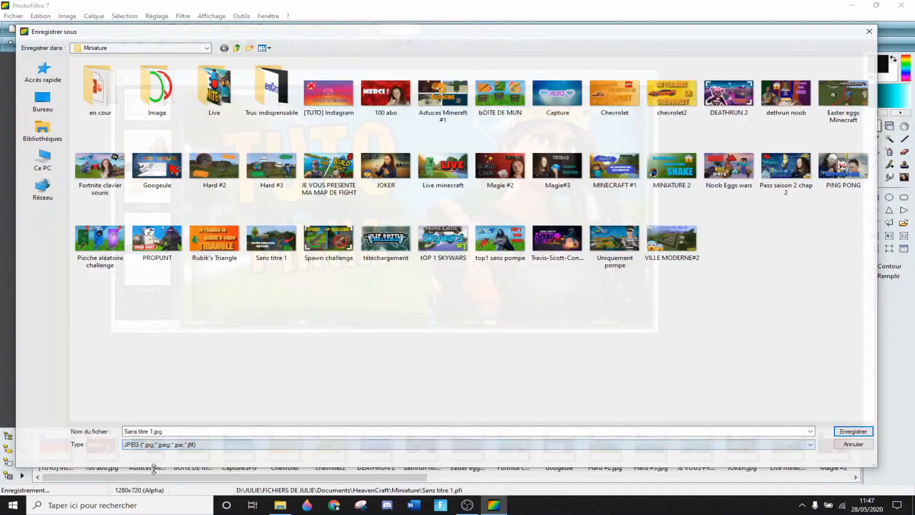
pyautogui.click(265, 430)
pyautogui.write('tuto minia')
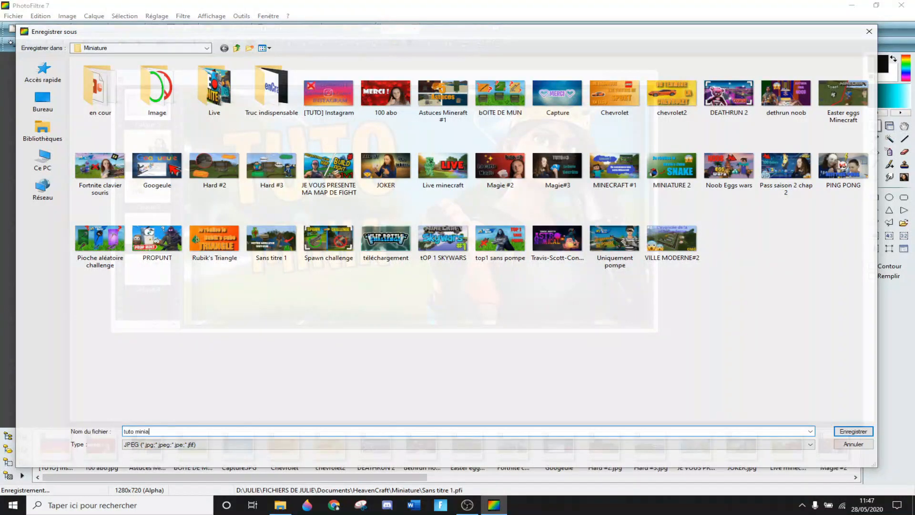
pyautogui.press('Return')
pyautogui.click(491, 280)
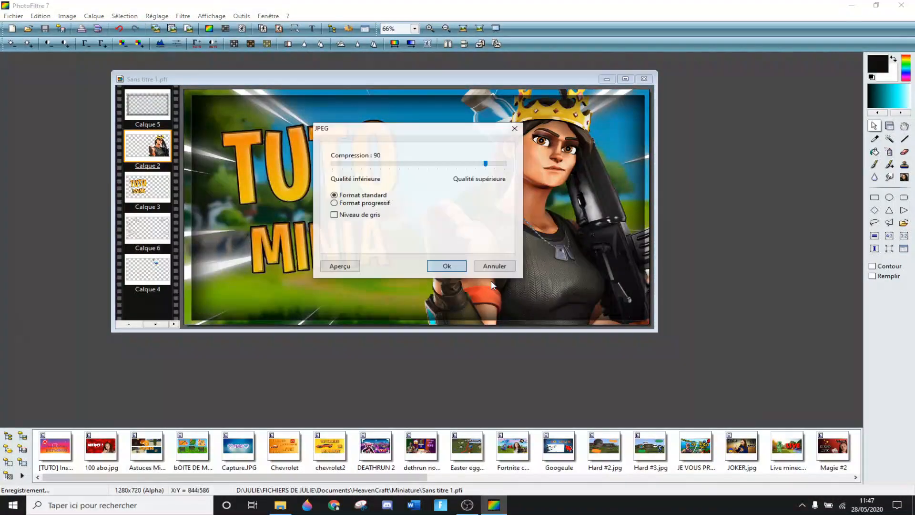
pyautogui.click(464, 271)
pyautogui.click(901, 5)
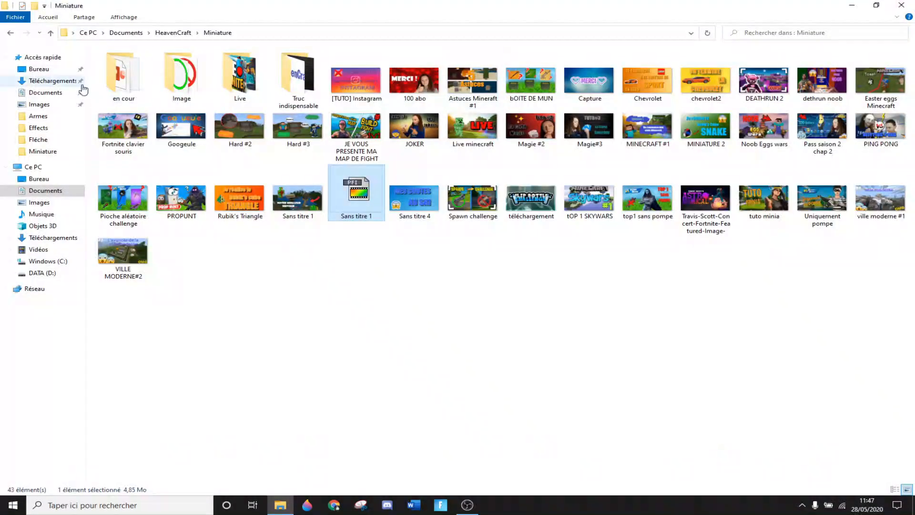
# Delete the Sans titre 1 PFI file from the Miniature folder
pyautogui.rightClick(367, 222)
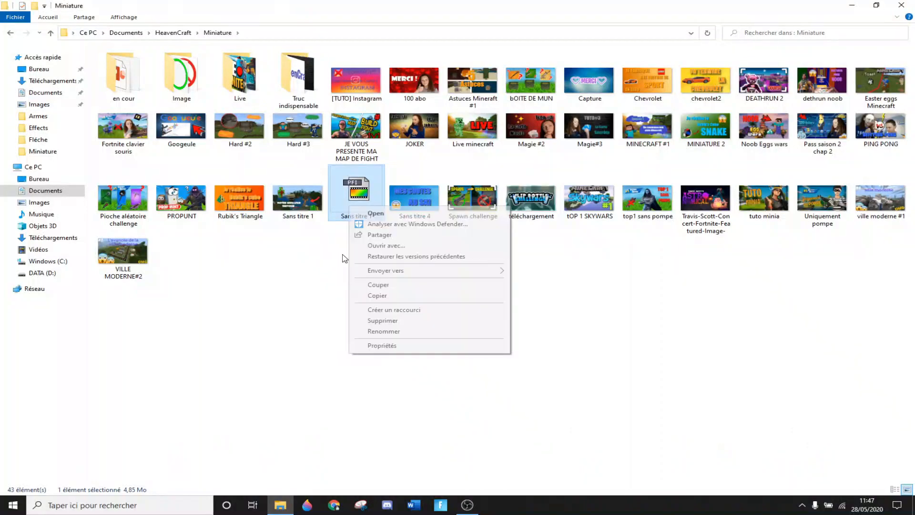
pyautogui.click(381, 329)
# View the exported tuto minia image at full size in Photos, and close both the viewer and the Miniature folder window
pyautogui.doubleClick(703, 185)
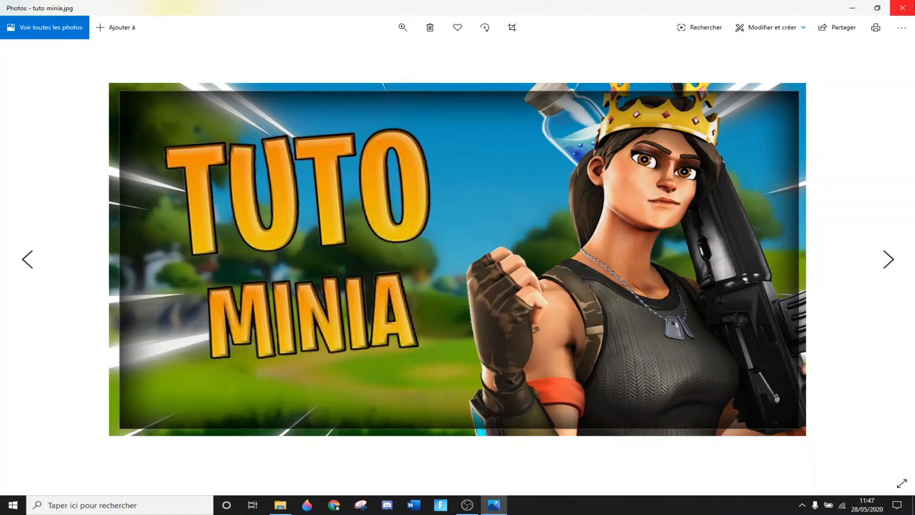
pyautogui.click(902, 8)
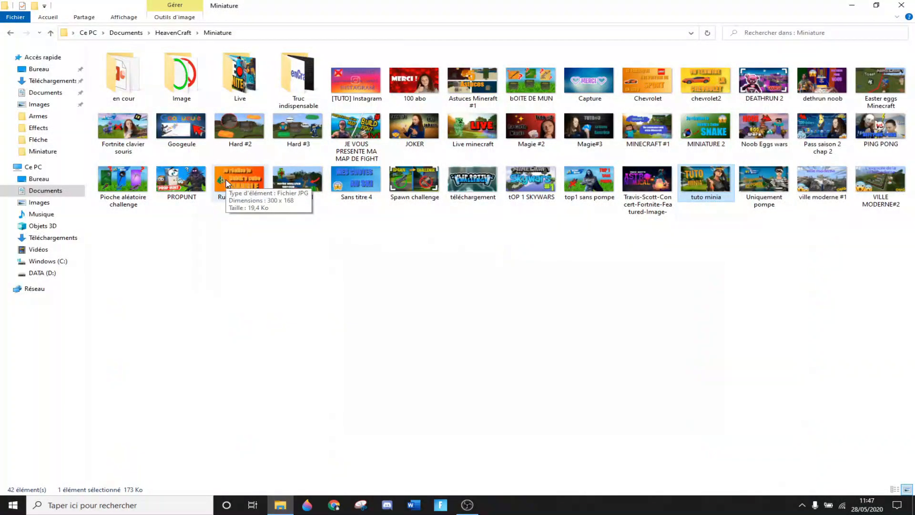
pyautogui.click(772, 269)
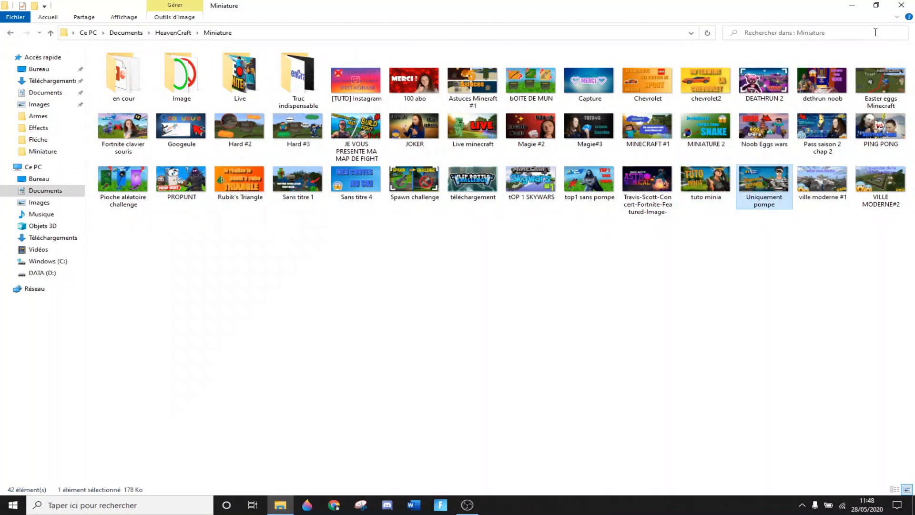
pyautogui.click(900, 6)
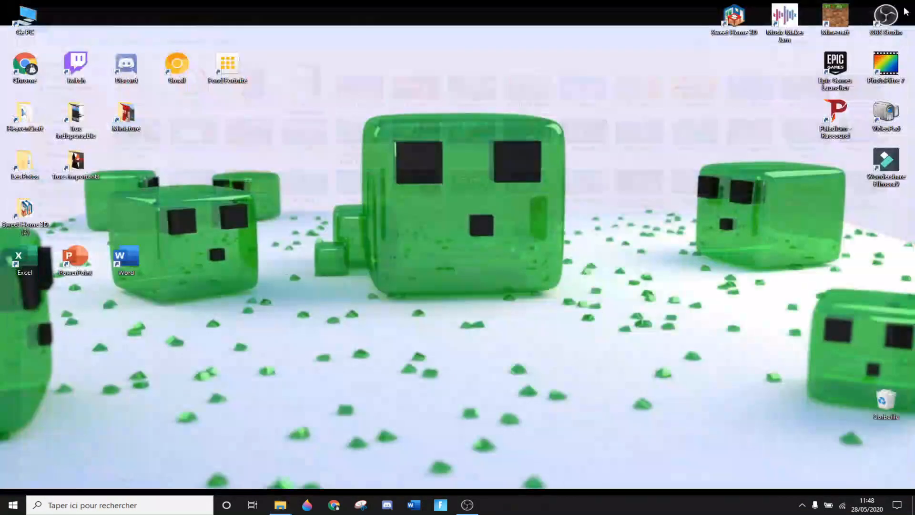